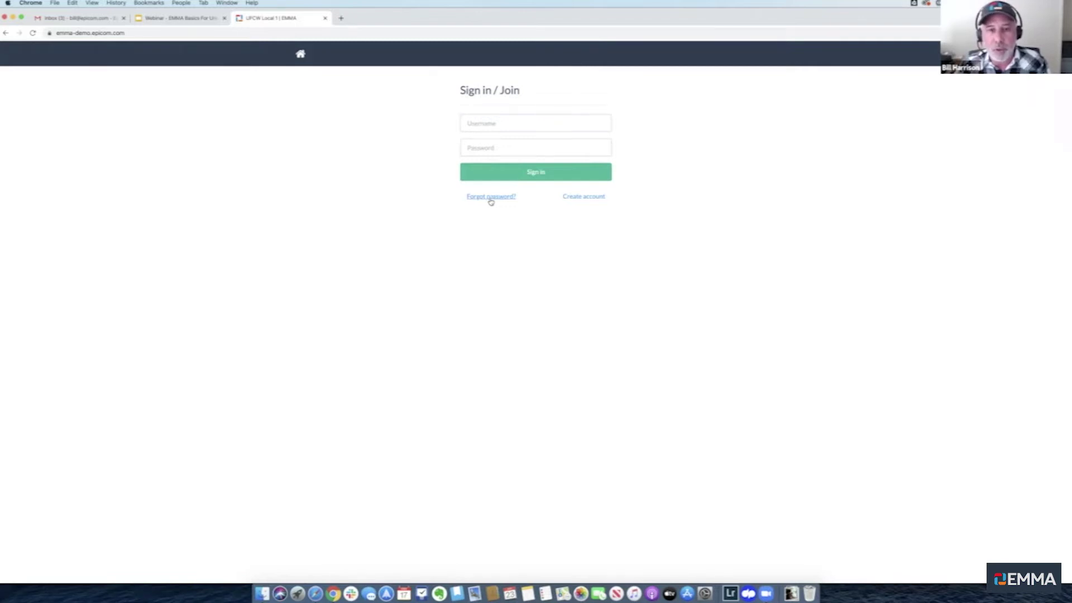
Start a new EMMA account and enter the new user's username
{"action": "left_click", "coordinate": [583, 198]}
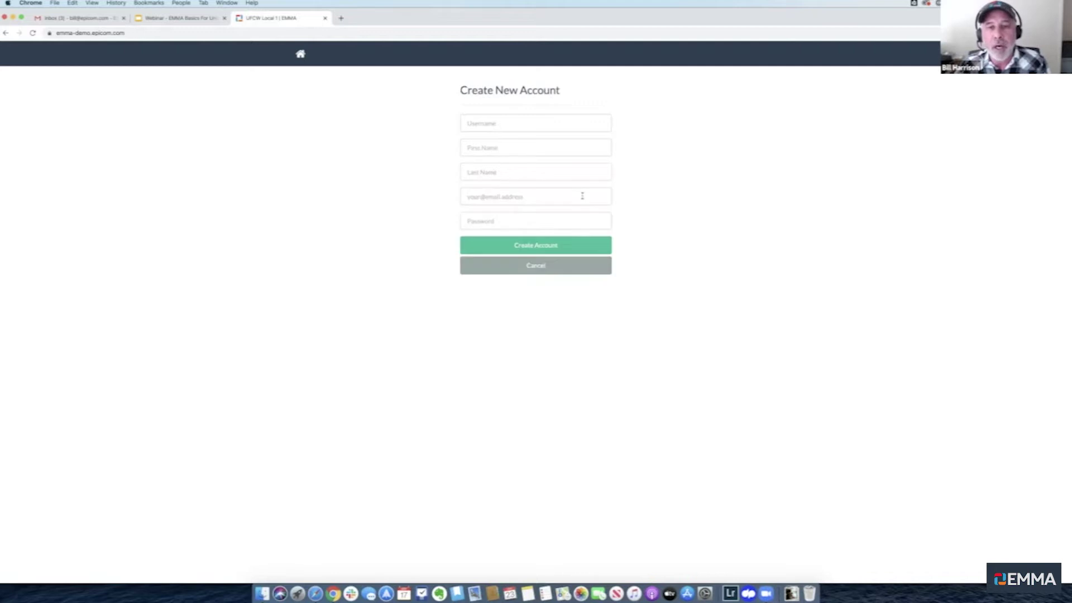
{"action": "left_click", "coordinate": [505, 123]}
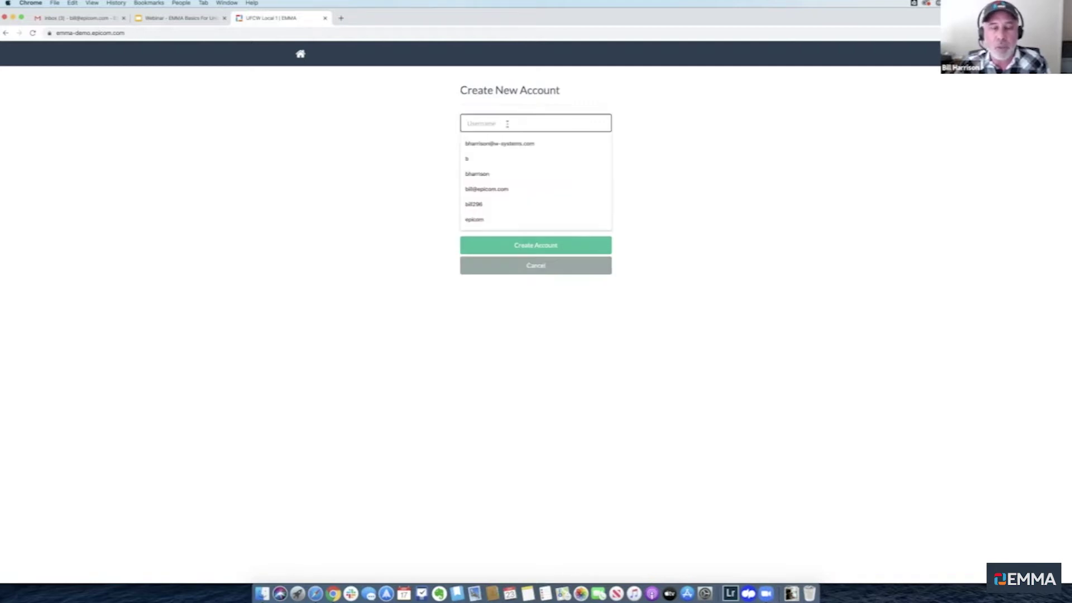
{"action": "left_click", "coordinate": [395, 124]}
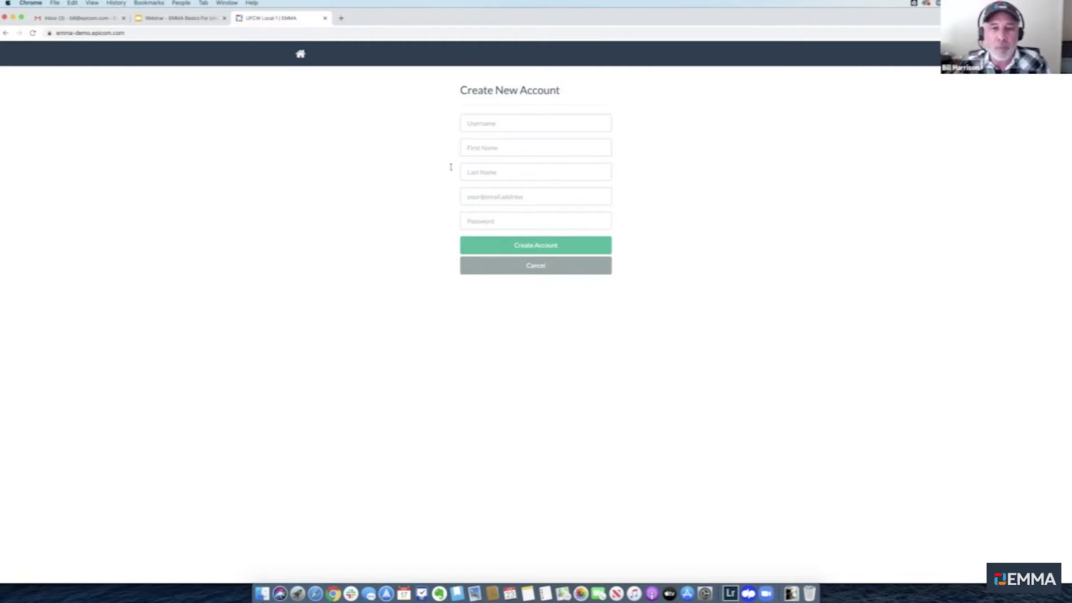
{"action": "left_click", "coordinate": [492, 124]}
{"action": "type", "text": "bill.test"}
{"action": "left_click", "coordinate": [412, 140]}
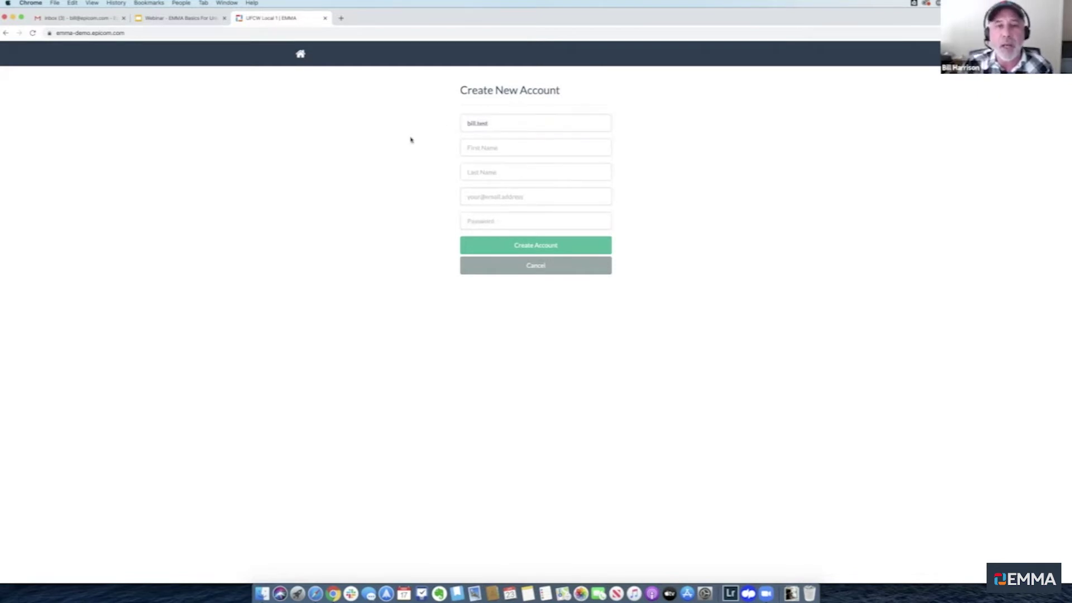
Fill in the new user's first name, last name and e-mail address
{"action": "left_click", "coordinate": [487, 149]}
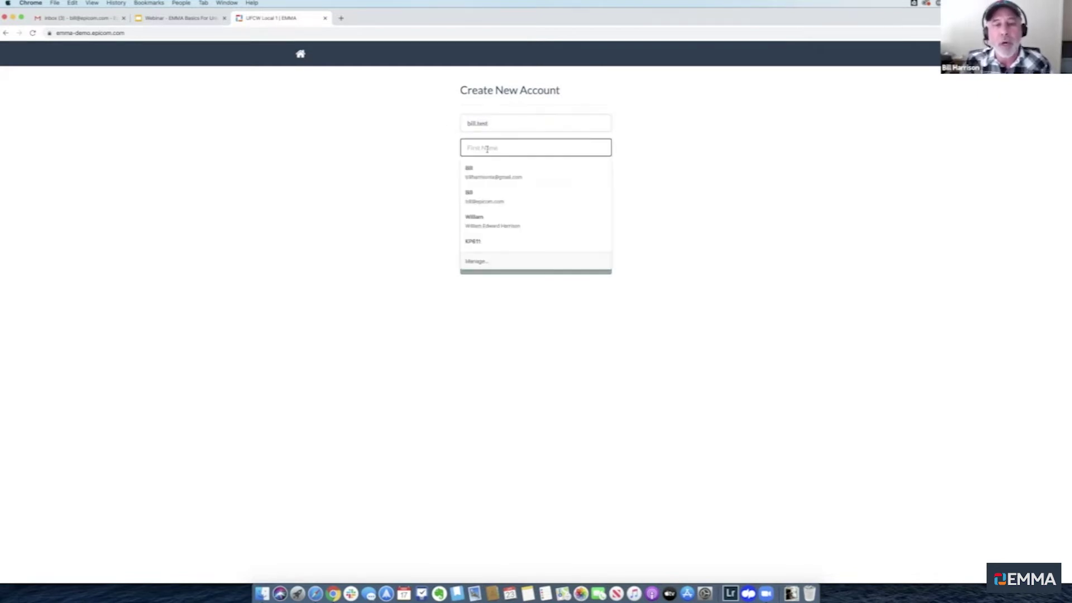
{"action": "key", "text": "Tab"}
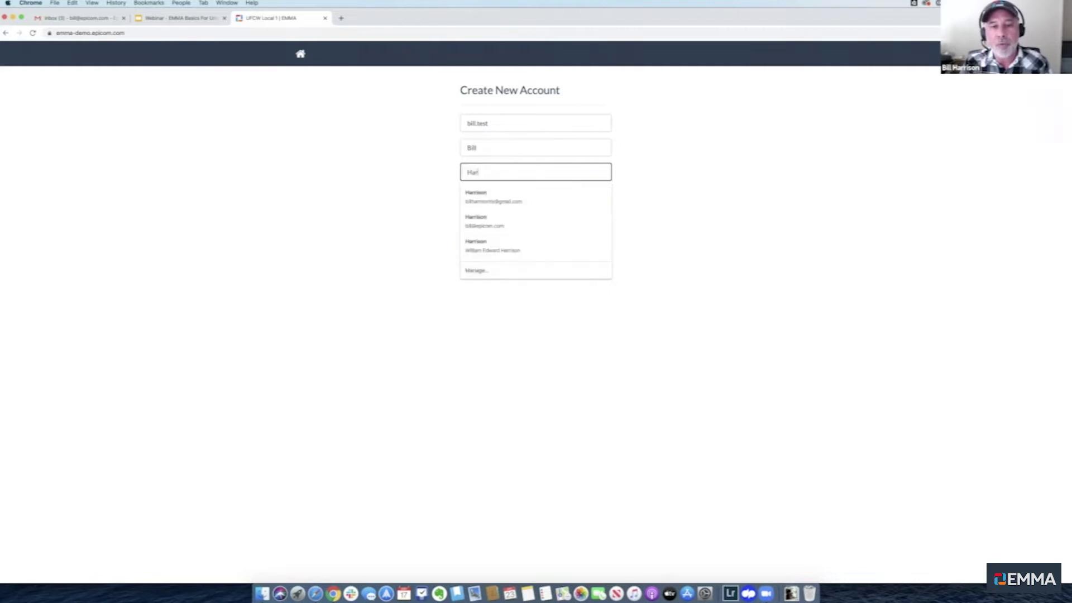
{"action": "key", "text": "Tab"}
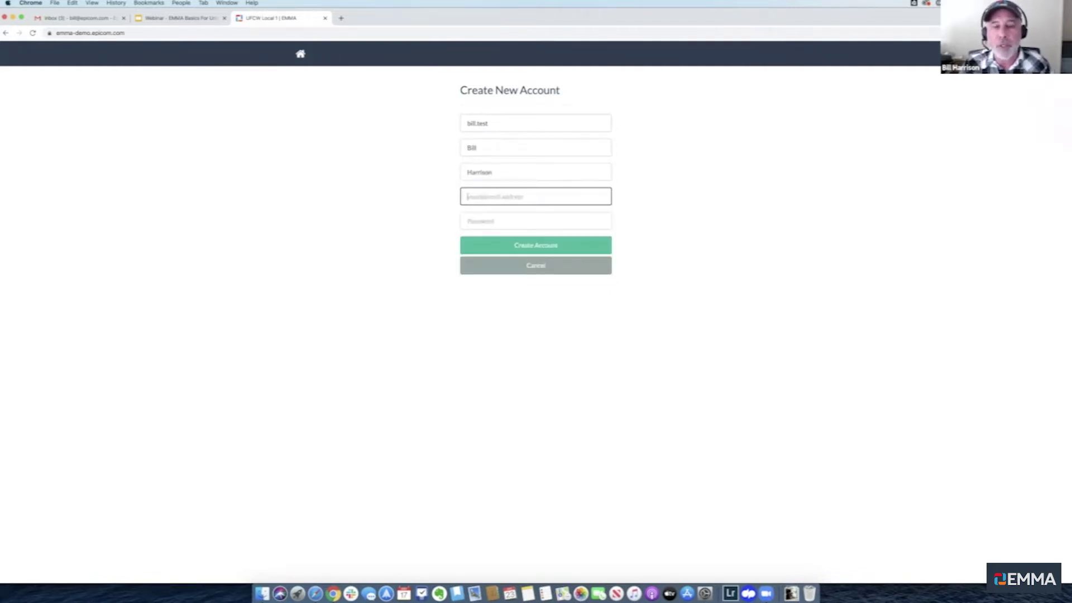
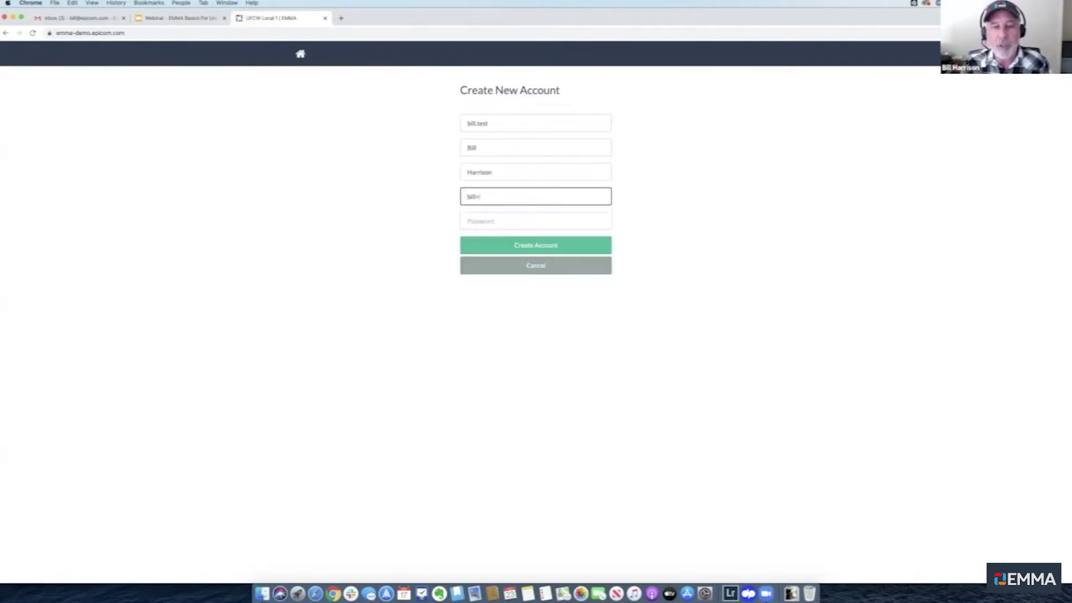
{"action": "left_click", "coordinate": [401, 199]}
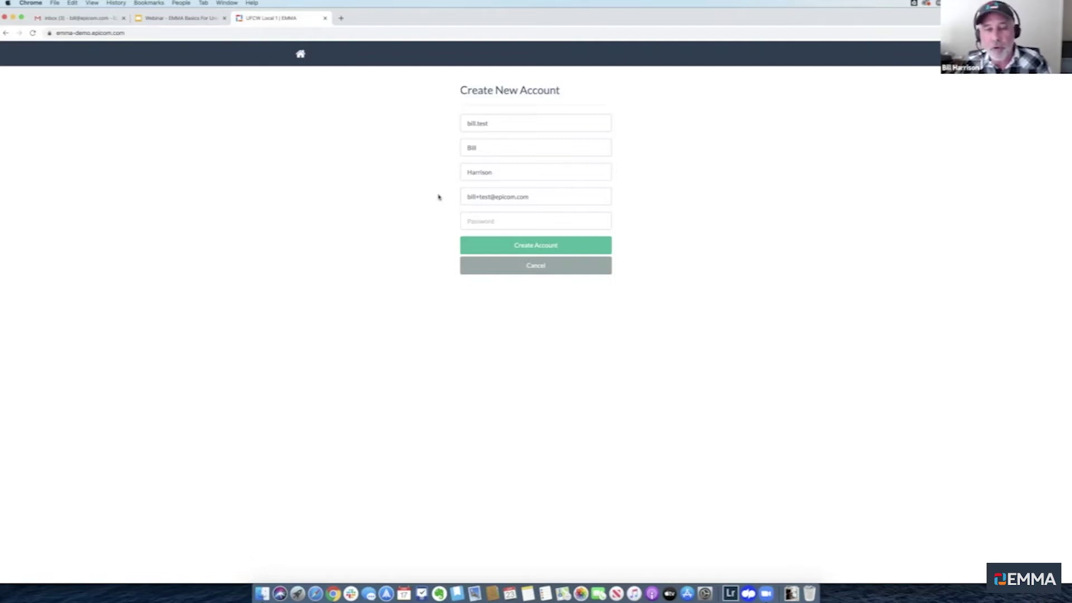
Enter a password for the new account and submit the registration
{"action": "left_click", "coordinate": [505, 222]}
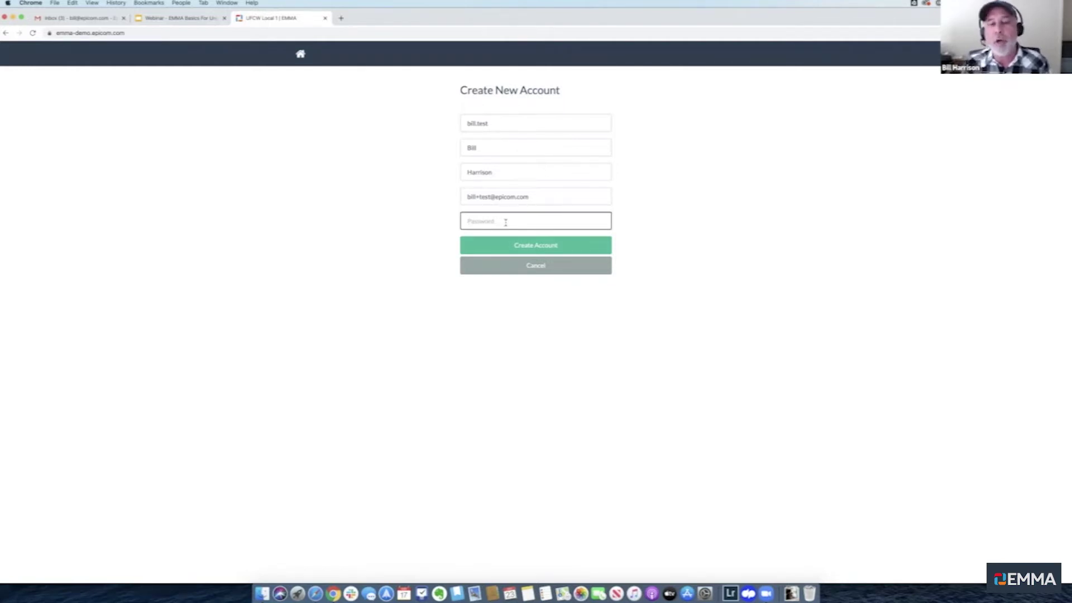
{"action": "type", "text": "****"}
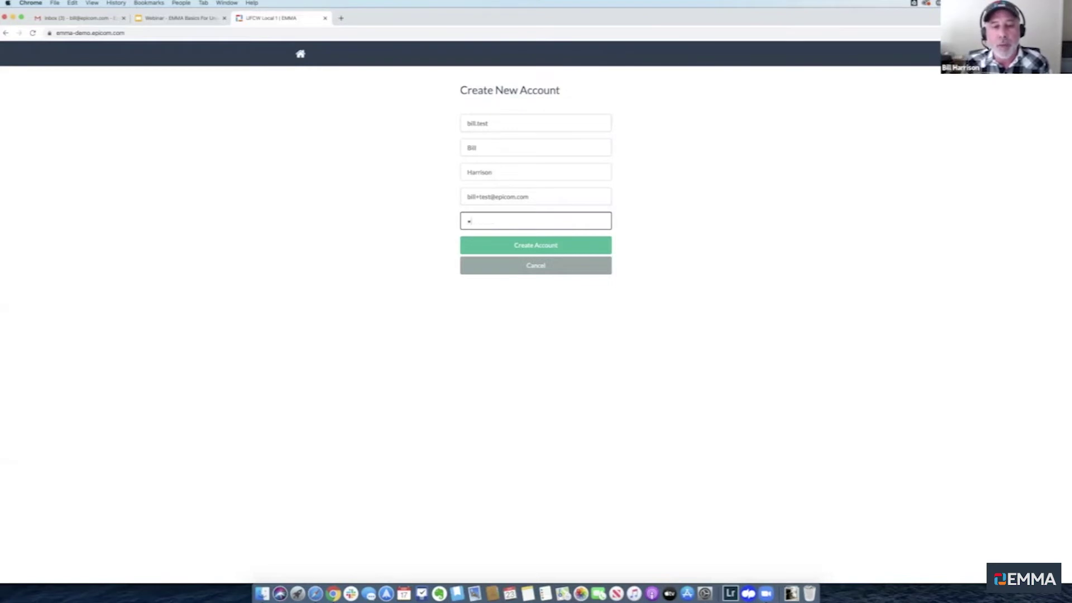
{"action": "type", "text": "******"}
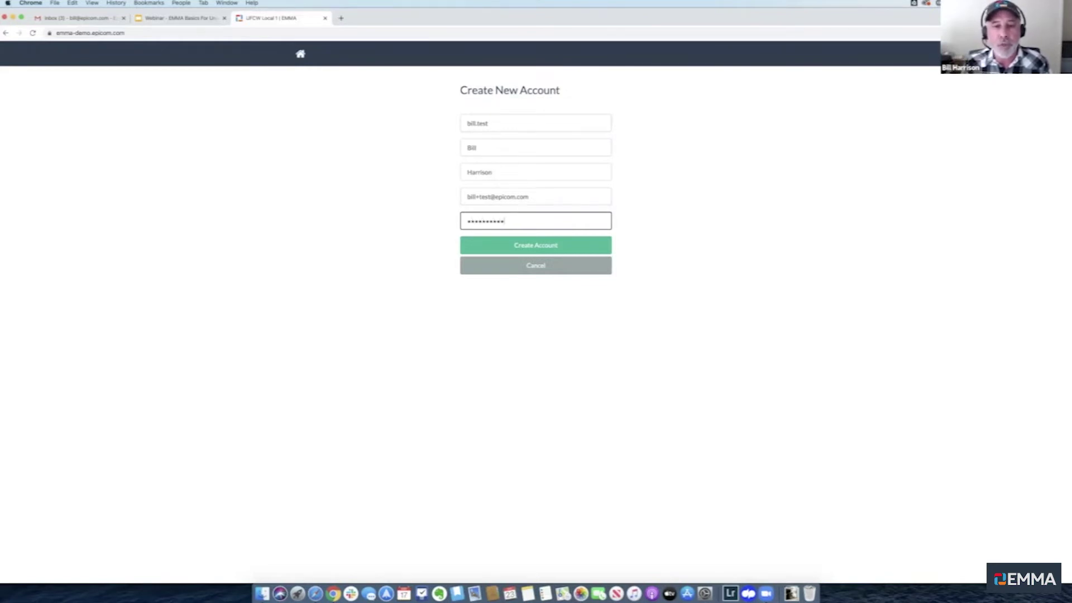
{"action": "type", "text": "*"}
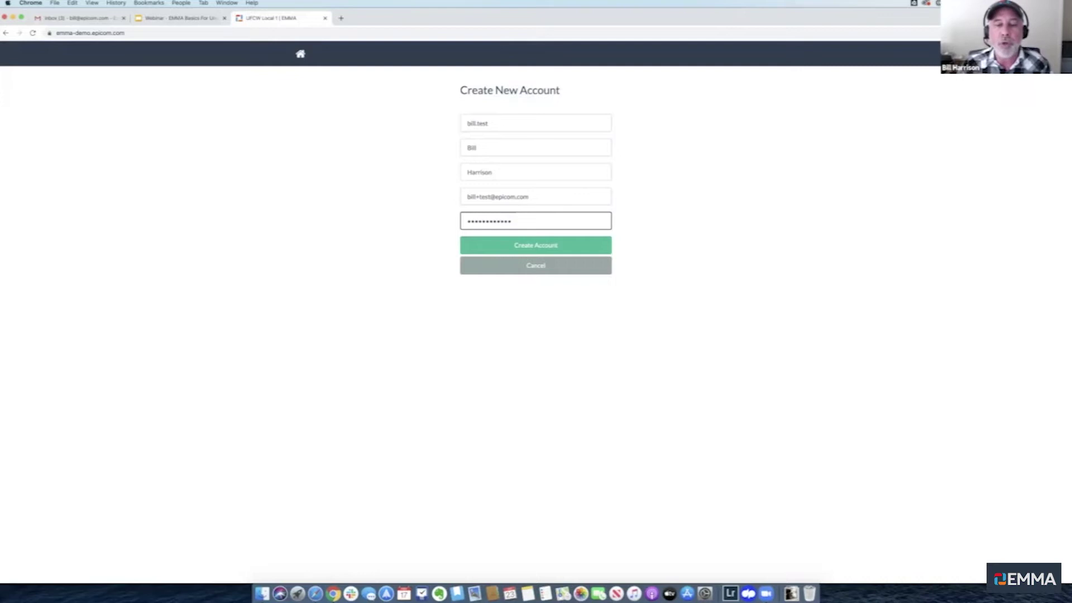
{"action": "left_click", "coordinate": [538, 247]}
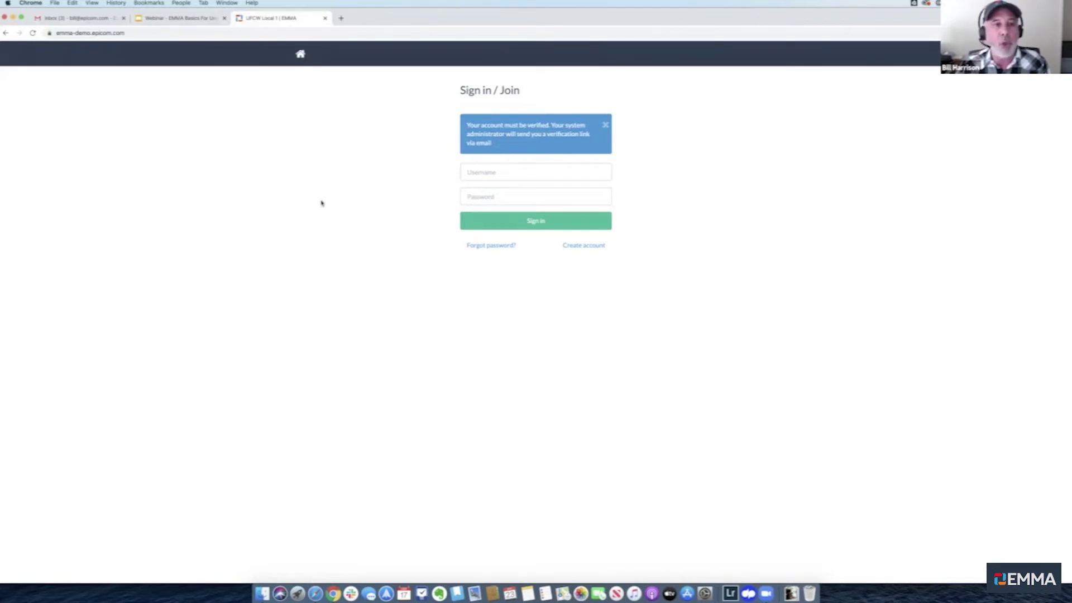
Switch to the administrator's browser session
{"action": "key", "text": "super+Tab"}
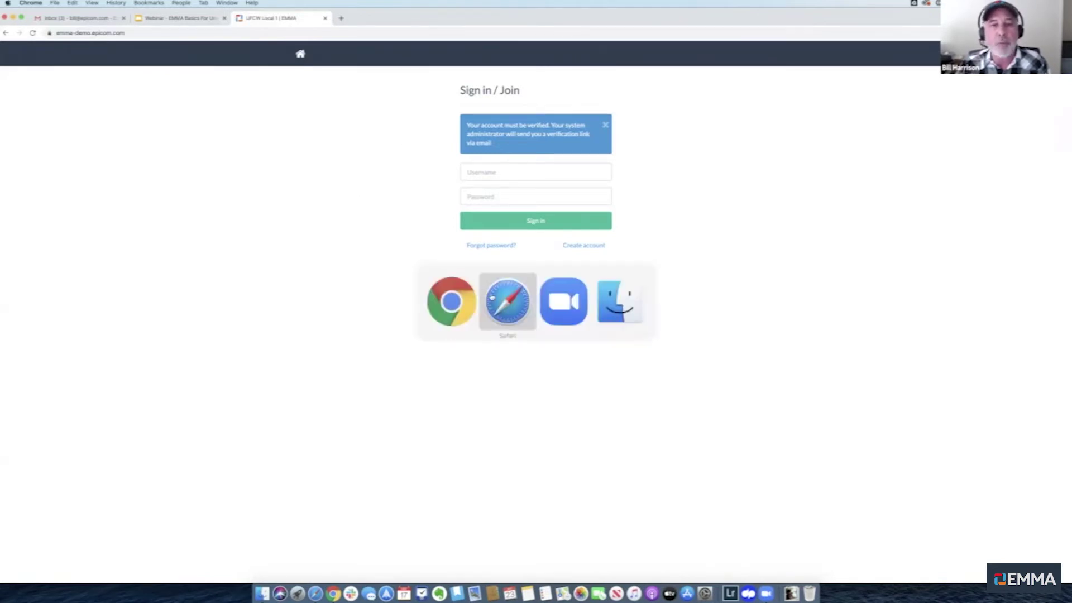
From the admin Users list, send a verification e-mail to the new unverified user
{"action": "left_click", "coordinate": [491, 298]}
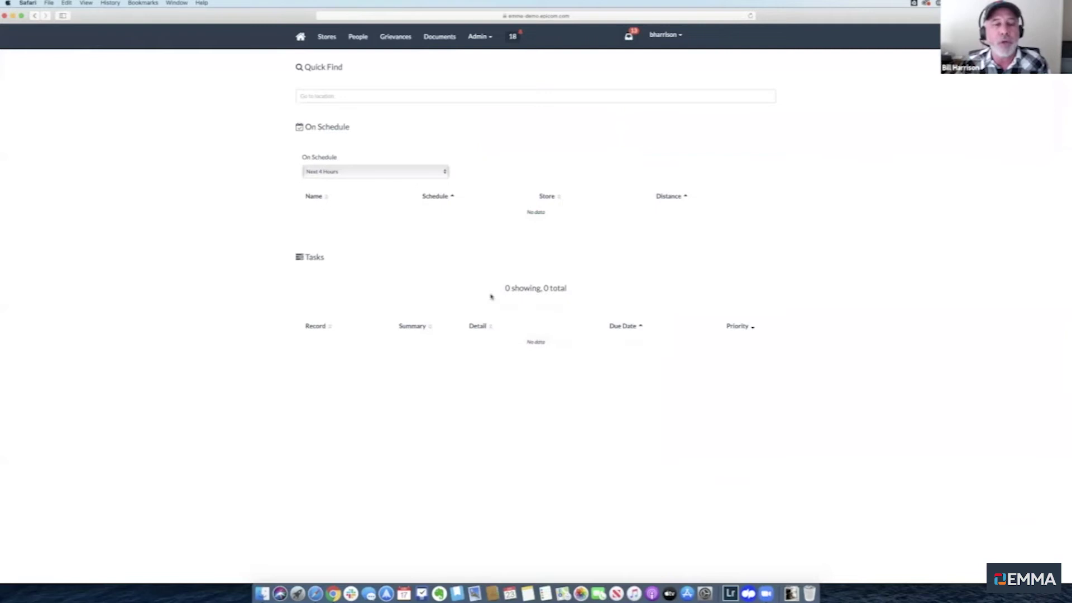
{"action": "left_click", "coordinate": [477, 36]}
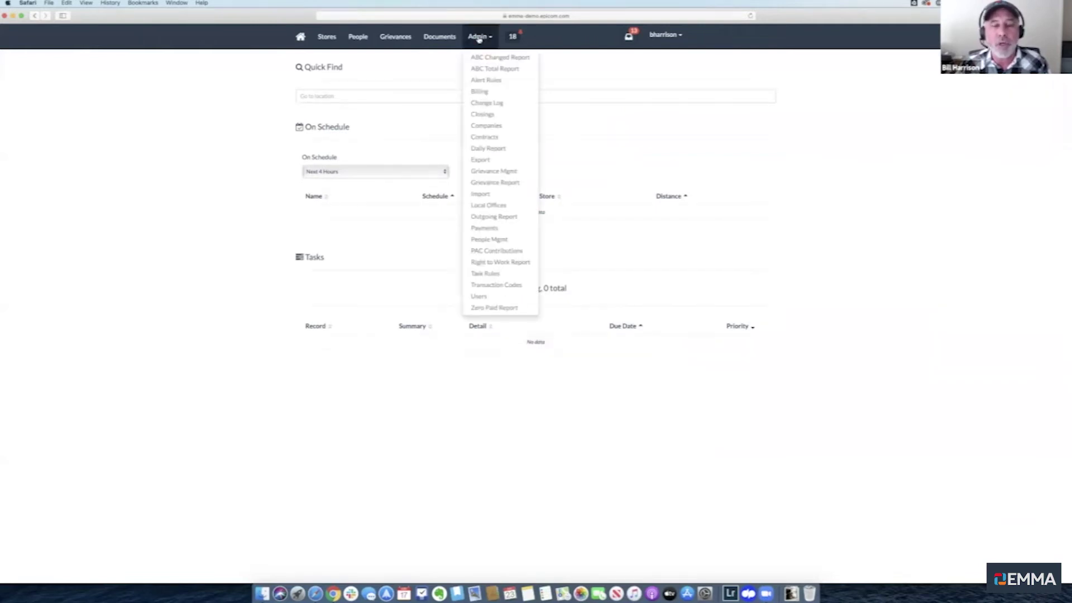
{"action": "left_click", "coordinate": [485, 298]}
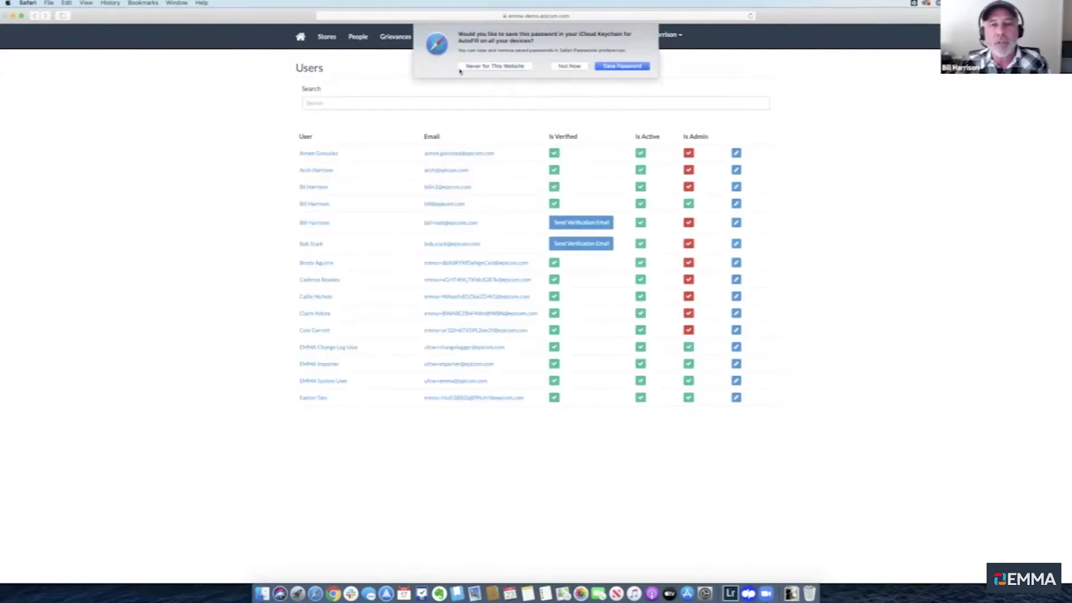
{"action": "left_click", "coordinate": [579, 66]}
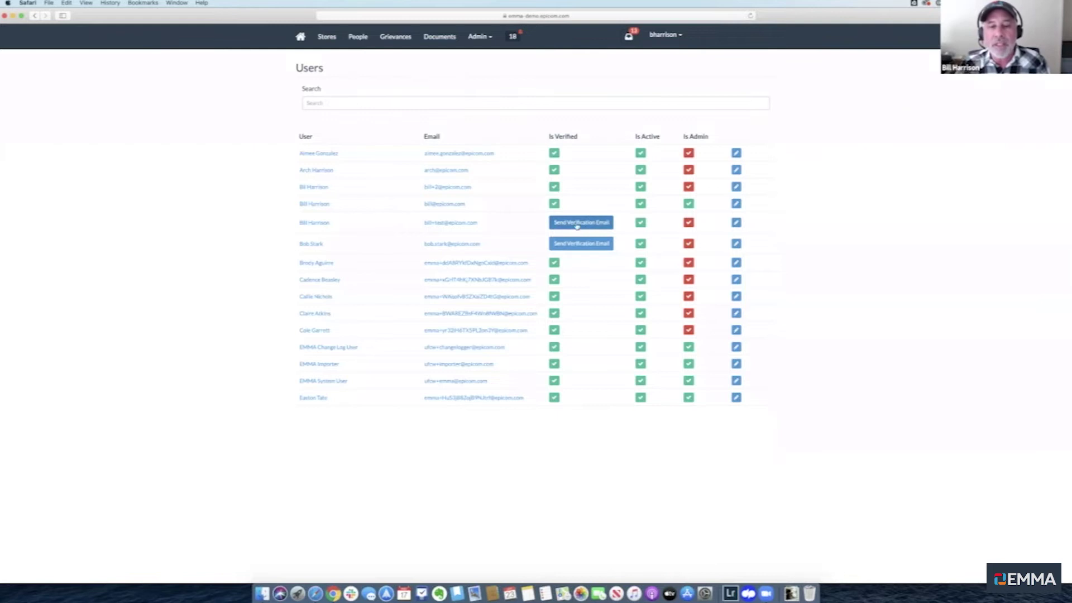
{"action": "left_click", "coordinate": [577, 224]}
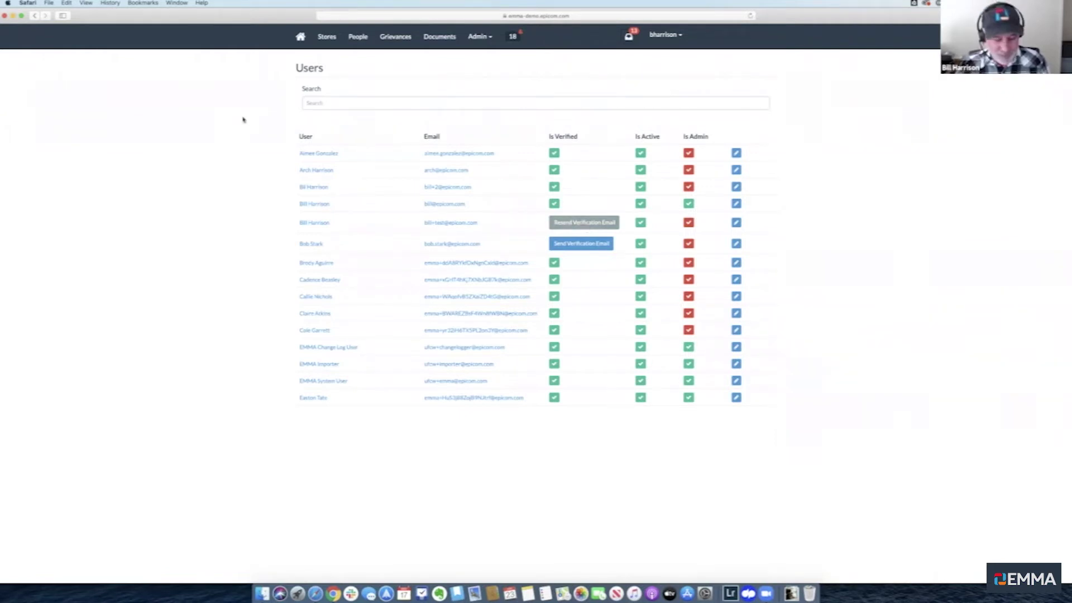
{"action": "key", "text": "super+Tab"}
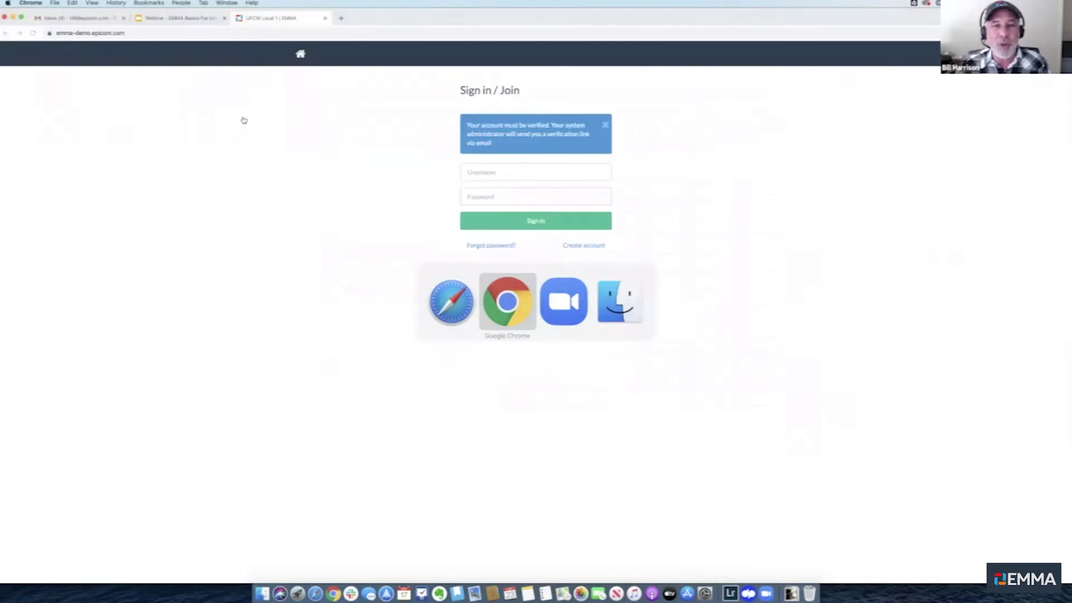
Open EMMA's 'Please verify your email' message in the Gmail inbox
{"action": "left_click", "coordinate": [95, 23]}
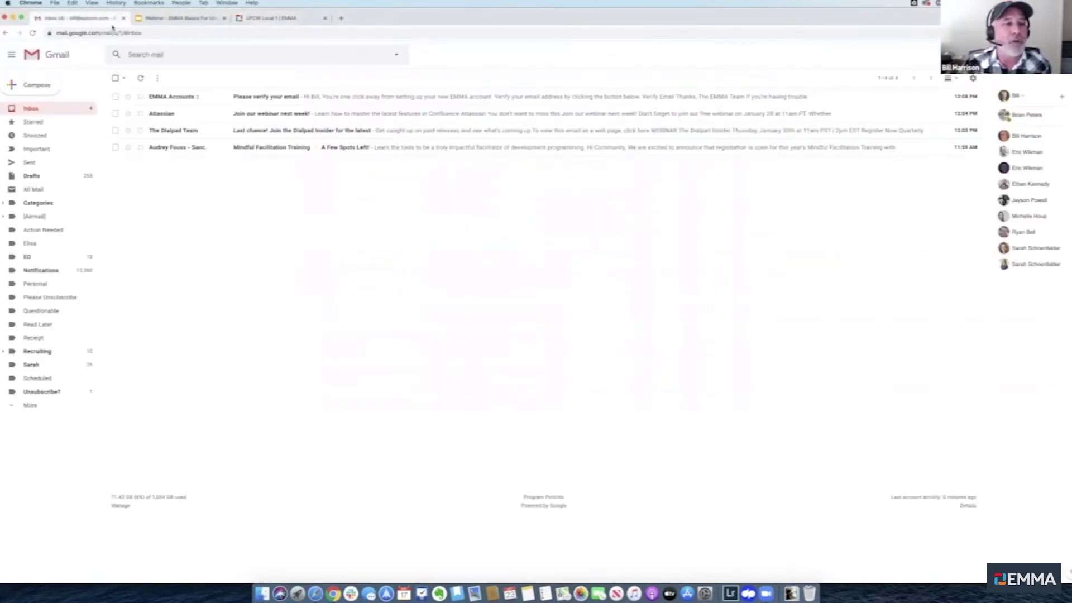
{"action": "left_click", "coordinate": [204, 96]}
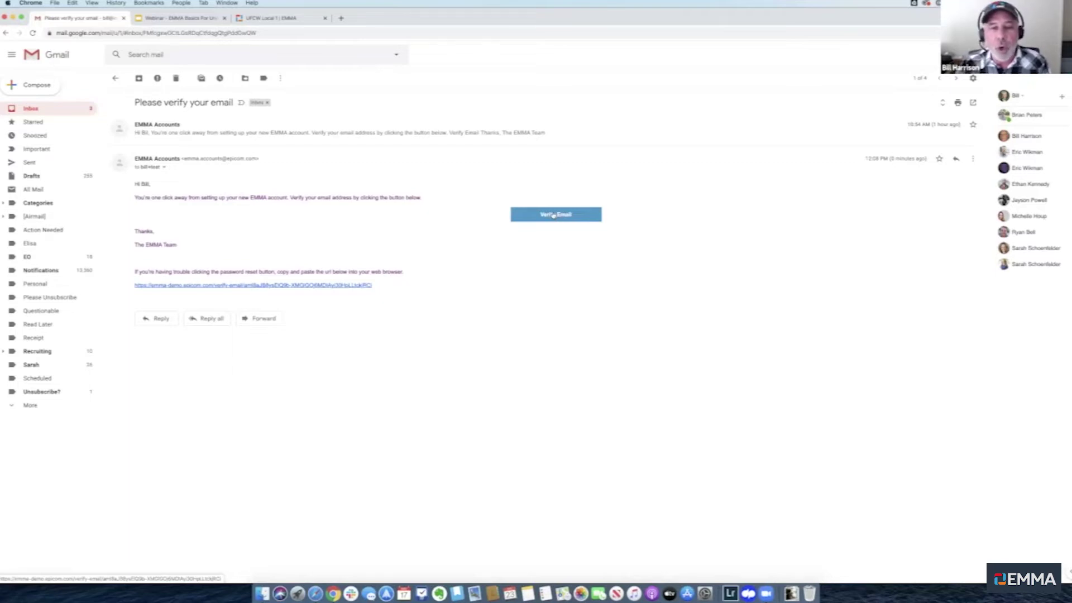
Verify the new account's e-mail, then sign in with its username and password
{"action": "left_click", "coordinate": [560, 217]}
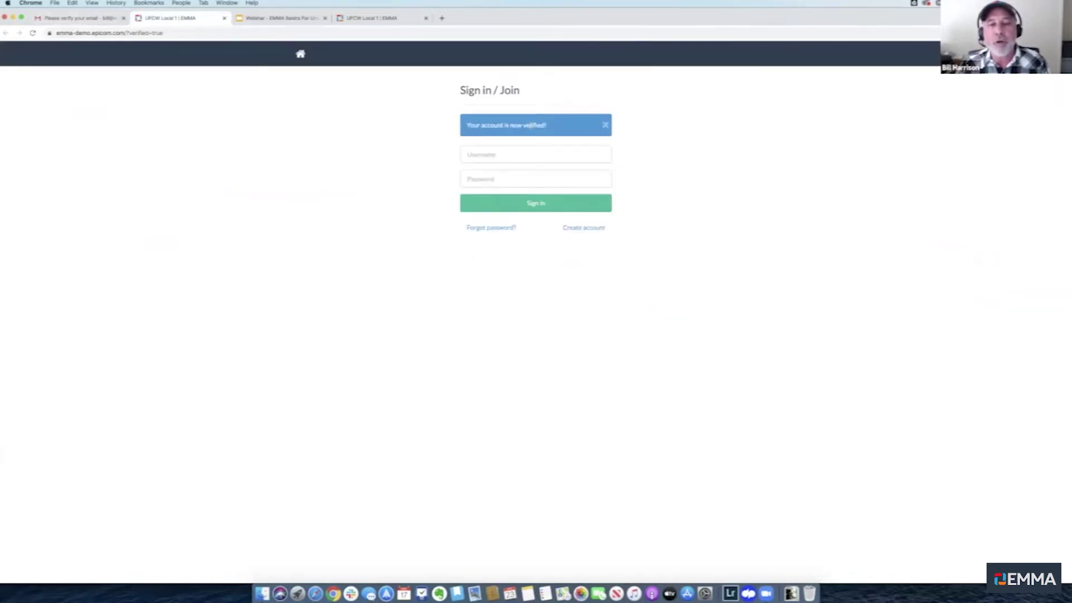
{"action": "left_click", "coordinate": [521, 153]}
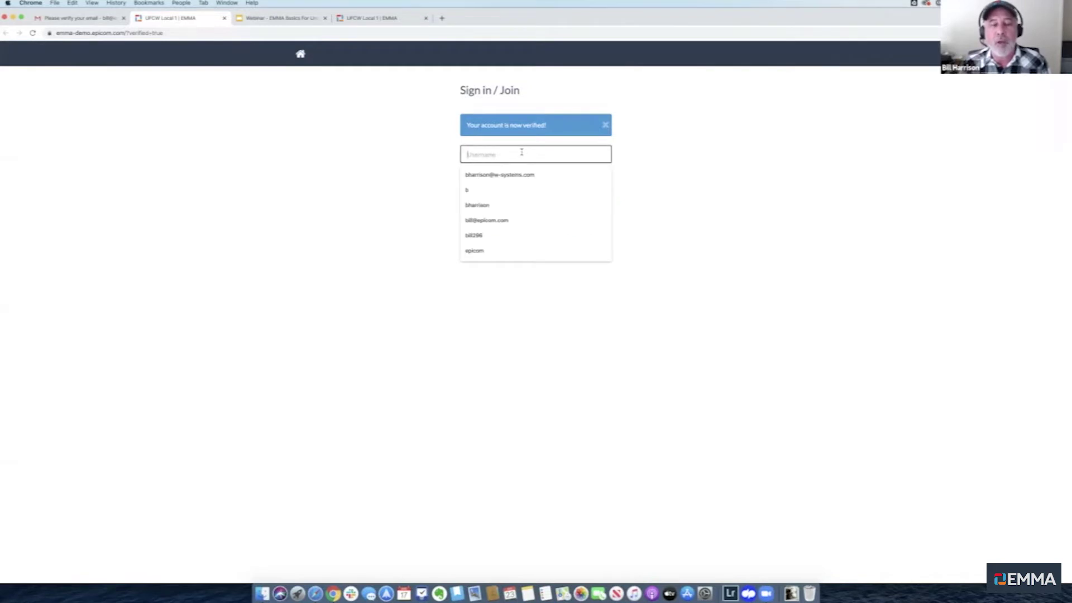
{"action": "type", "text": "bill.test"}
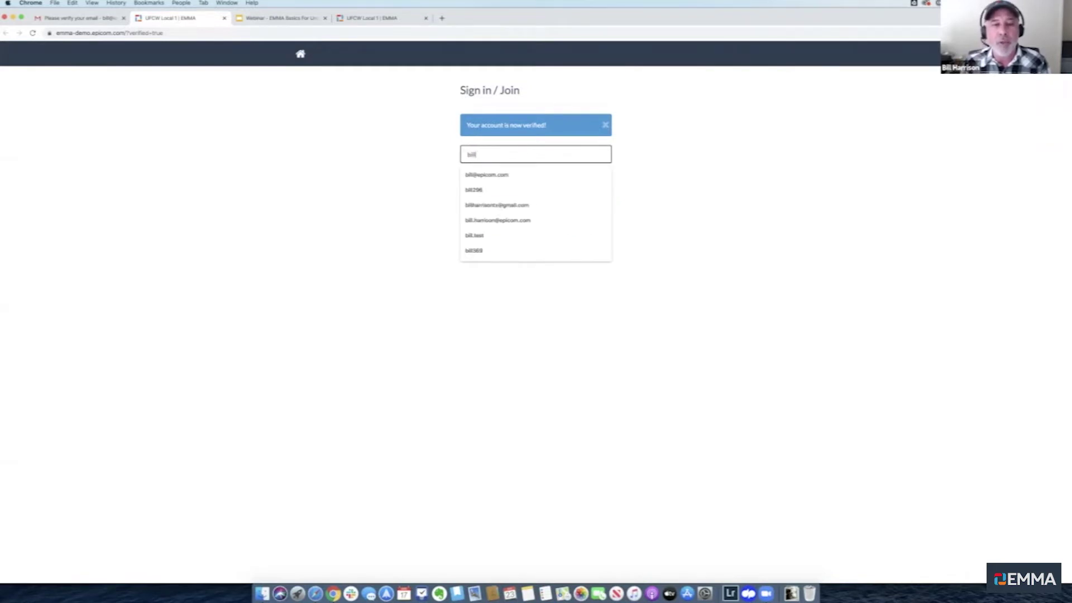
{"action": "key", "text": "Tab"}
{"action": "type", "text": "•"}
{"action": "key", "text": "BackSpace"}
{"action": "type", "text": "•••••••••••"}
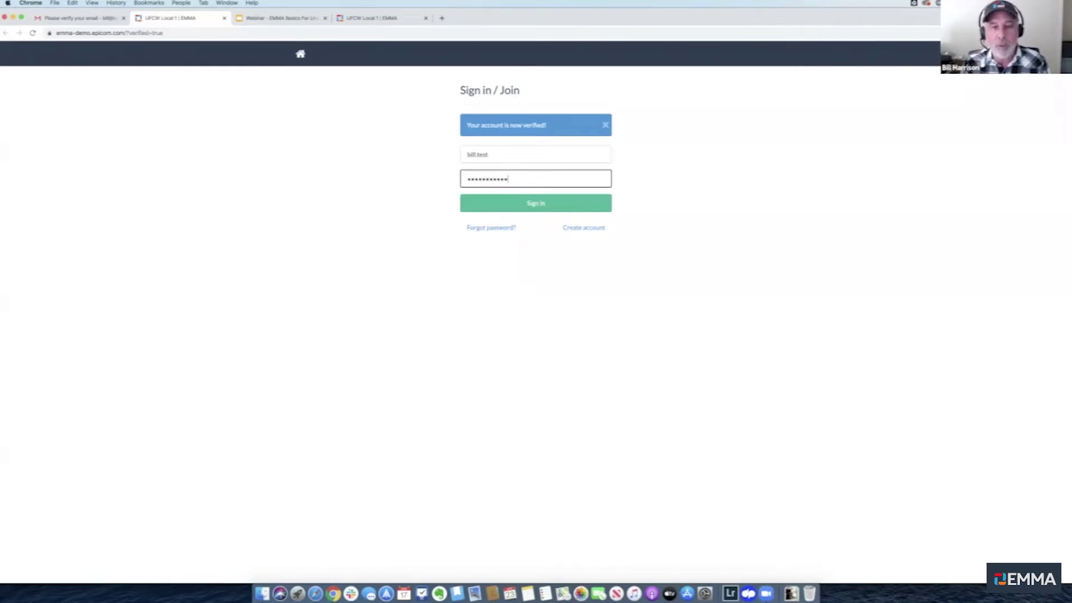
{"action": "key", "text": "Return"}
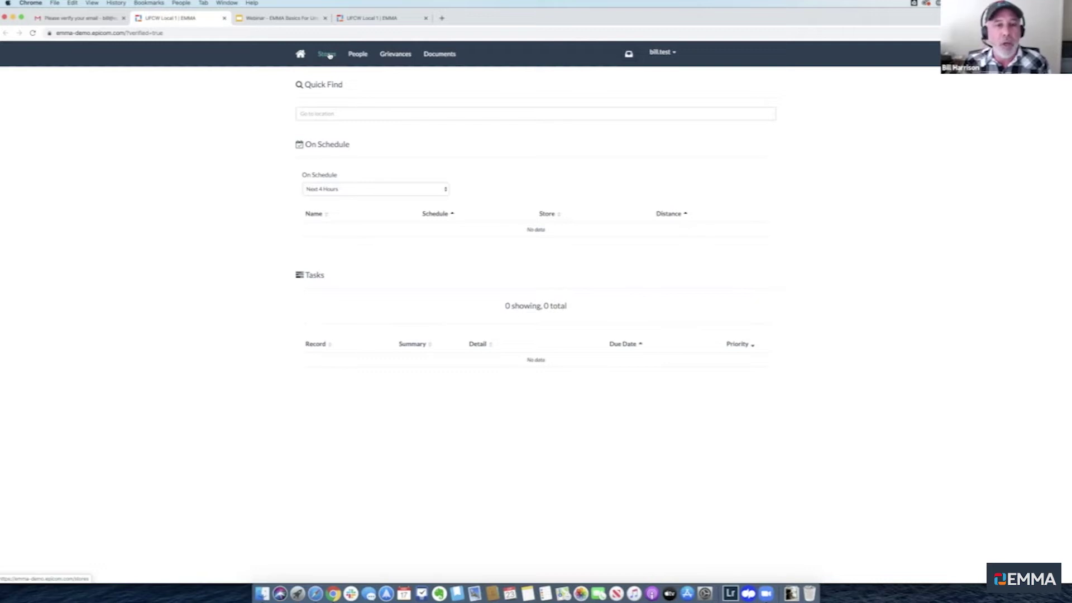
As the test user, browse Stores, People and Grievances, ending on the empty Stores list
{"action": "left_click", "coordinate": [327, 55]}
{"action": "left_click", "coordinate": [358, 55]}
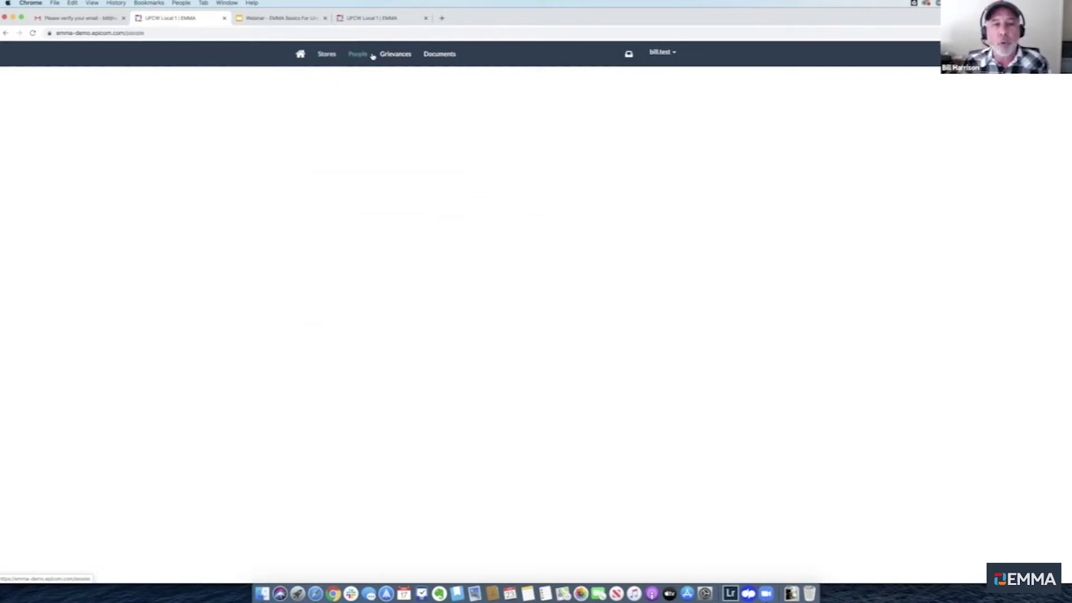
{"action": "left_click", "coordinate": [391, 56]}
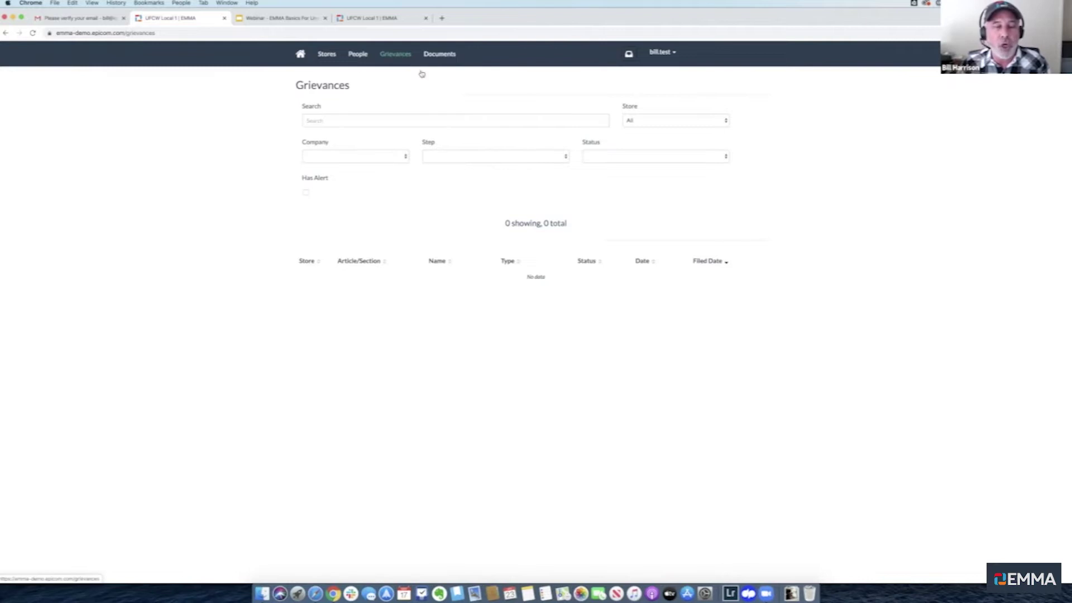
{"action": "left_click", "coordinate": [327, 56]}
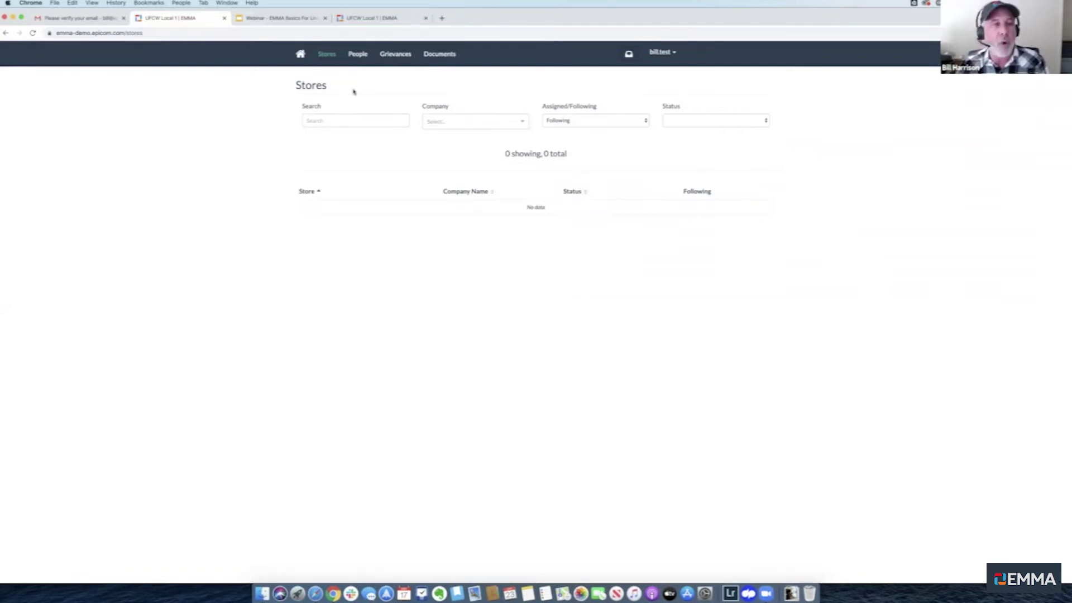
In the admin session, go from People to the Admin Users list
{"action": "key", "text": "super+Tab"}
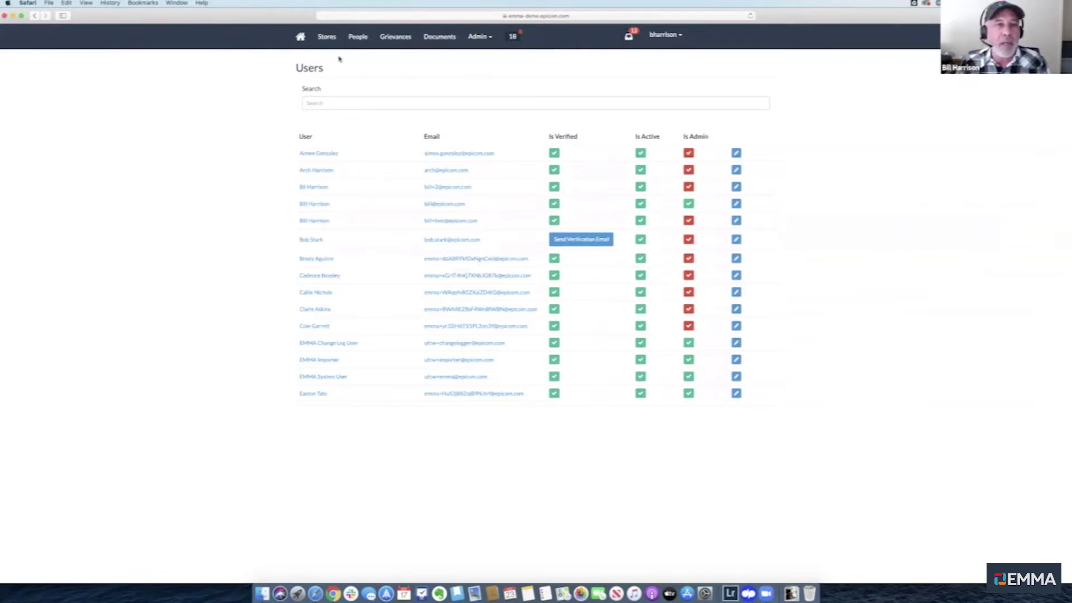
{"action": "left_click", "coordinate": [358, 38]}
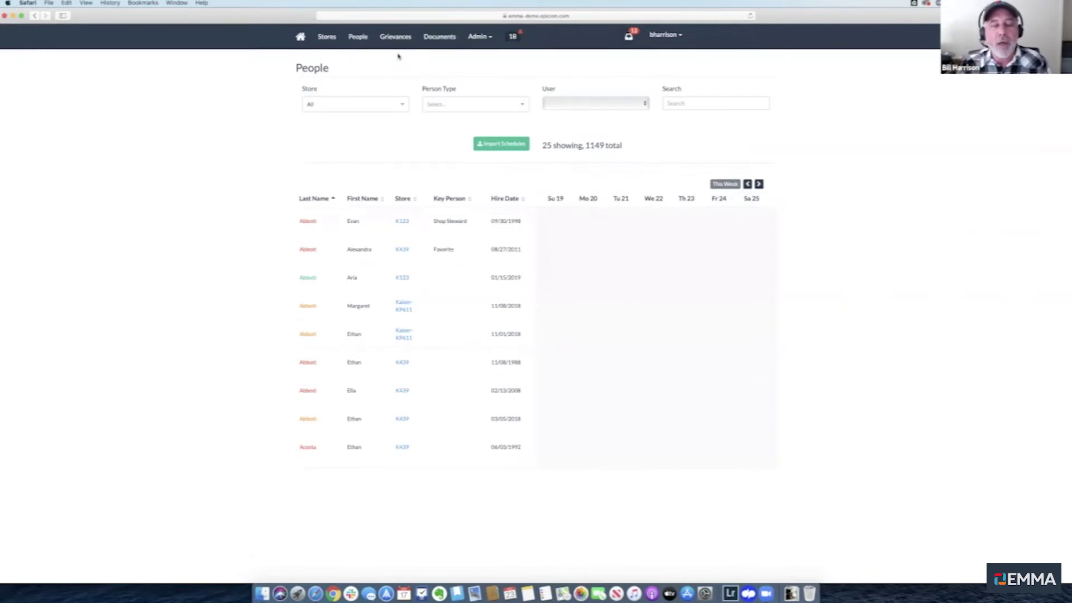
{"action": "left_click", "coordinate": [478, 38]}
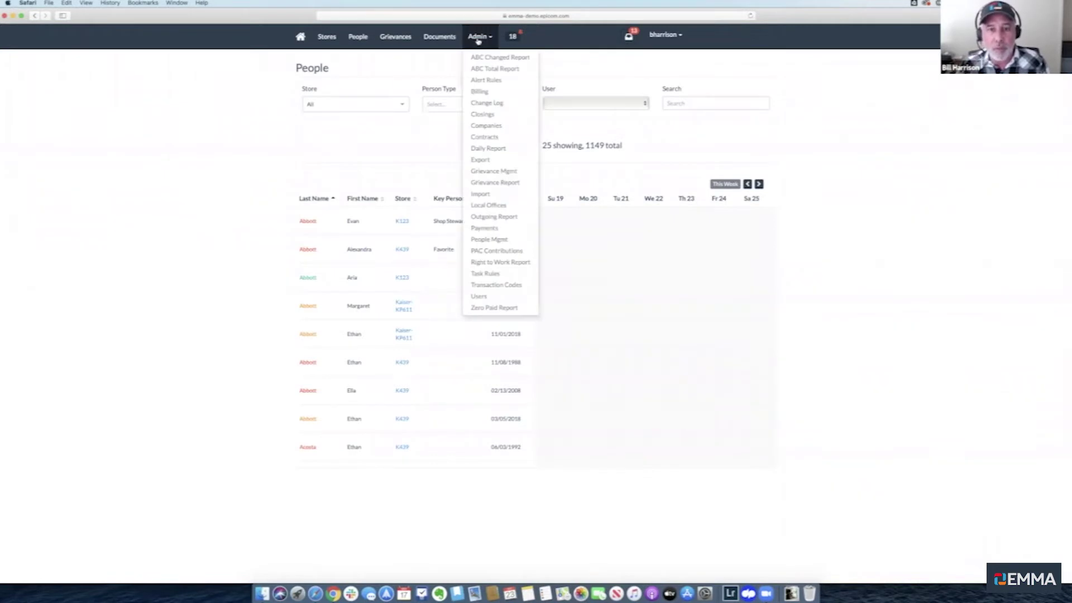
{"action": "left_click", "coordinate": [479, 297]}
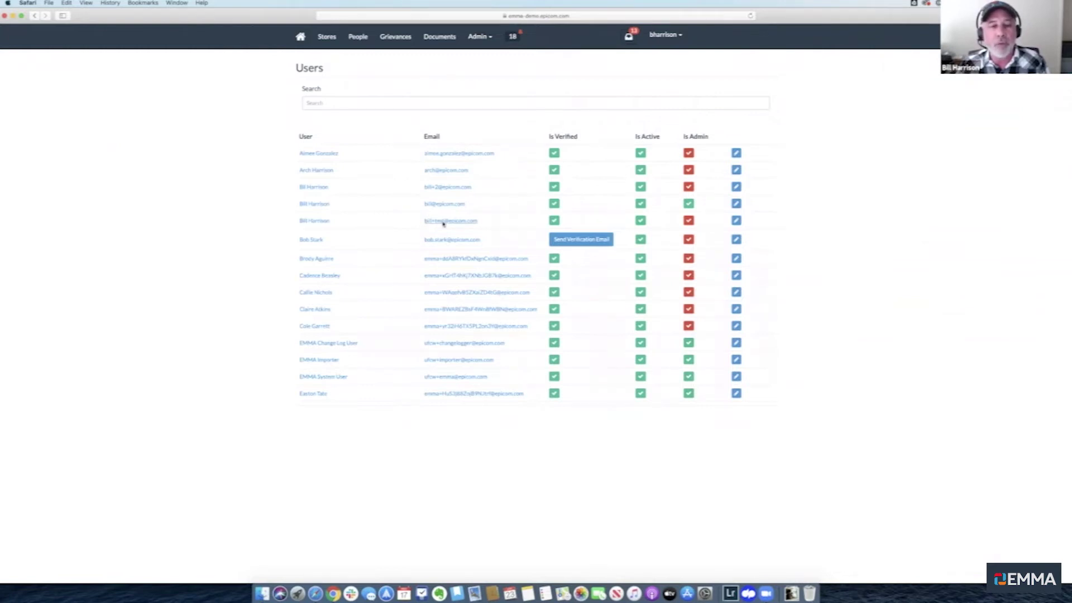
Assign stores K123, JM001 and K456 to the test user's account
{"action": "left_click", "coordinate": [737, 221]}
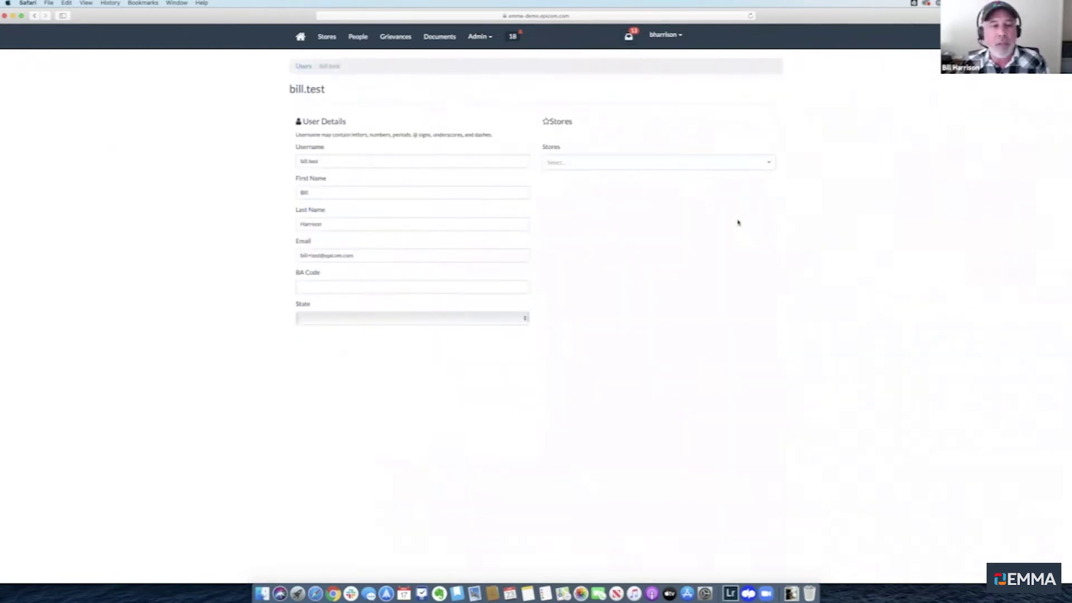
{"action": "left_click", "coordinate": [574, 163]}
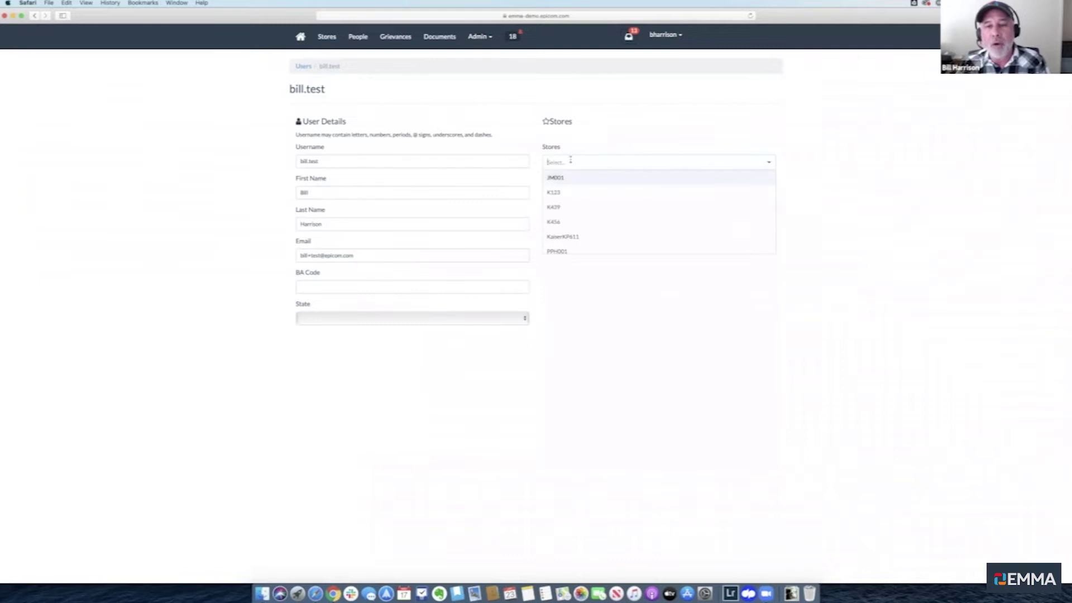
{"action": "left_click", "coordinate": [570, 196]}
{"action": "left_click", "coordinate": [570, 179]}
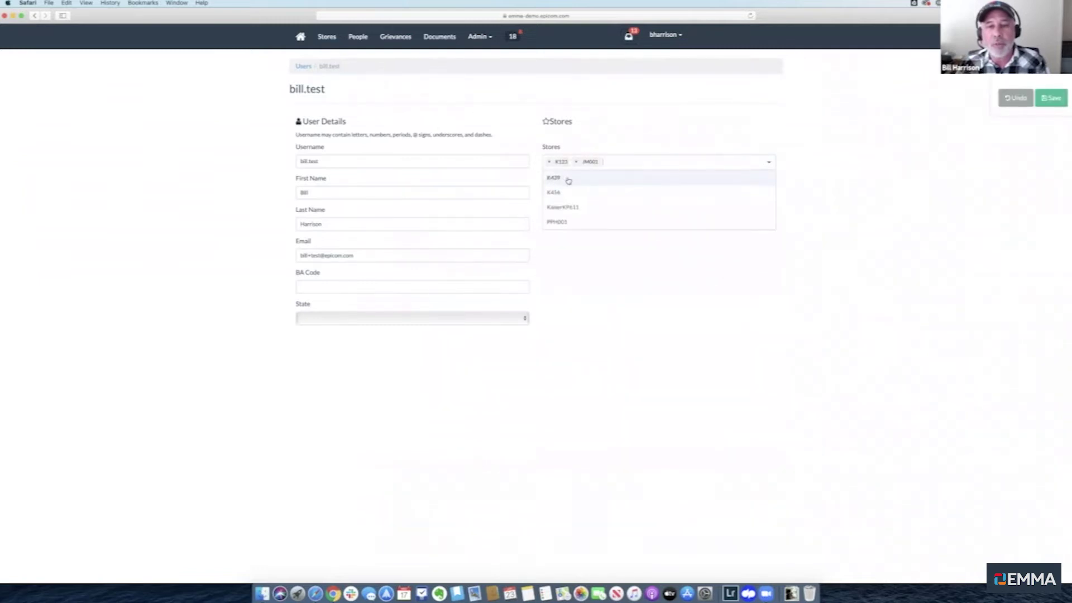
{"action": "left_click", "coordinate": [568, 194]}
{"action": "left_click", "coordinate": [613, 263]}
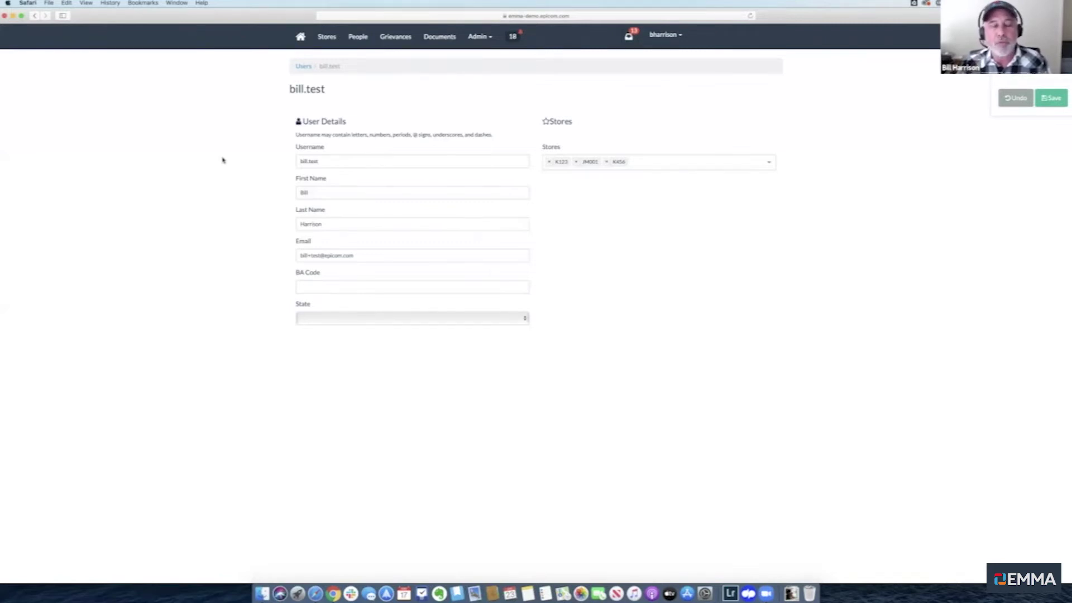
{"action": "key", "text": "super+Tab"}
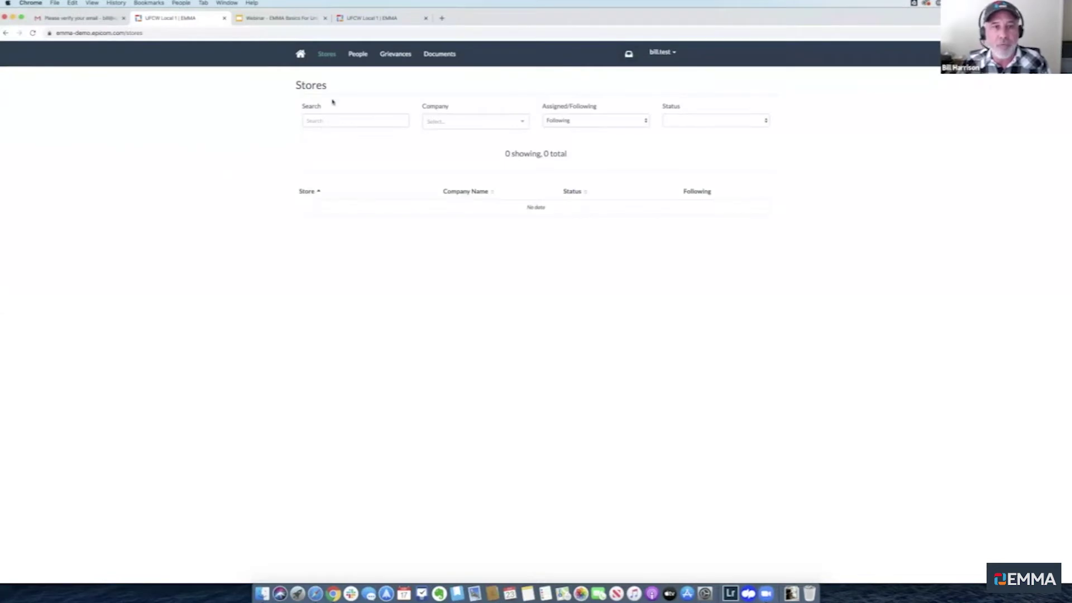
{"action": "left_click", "coordinate": [356, 54]}
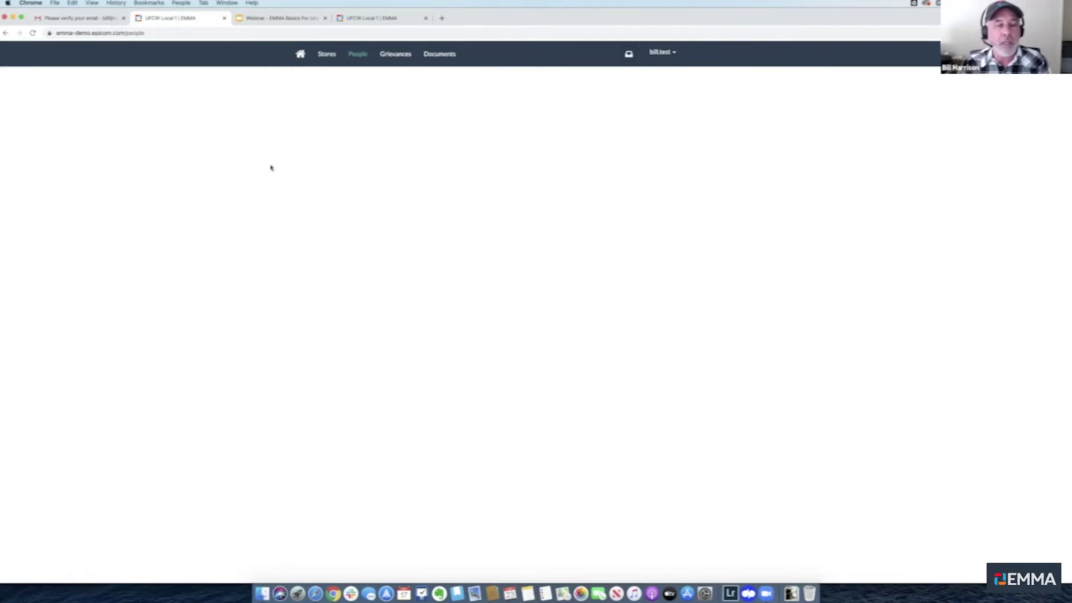
{"action": "key", "text": "super+Tab"}
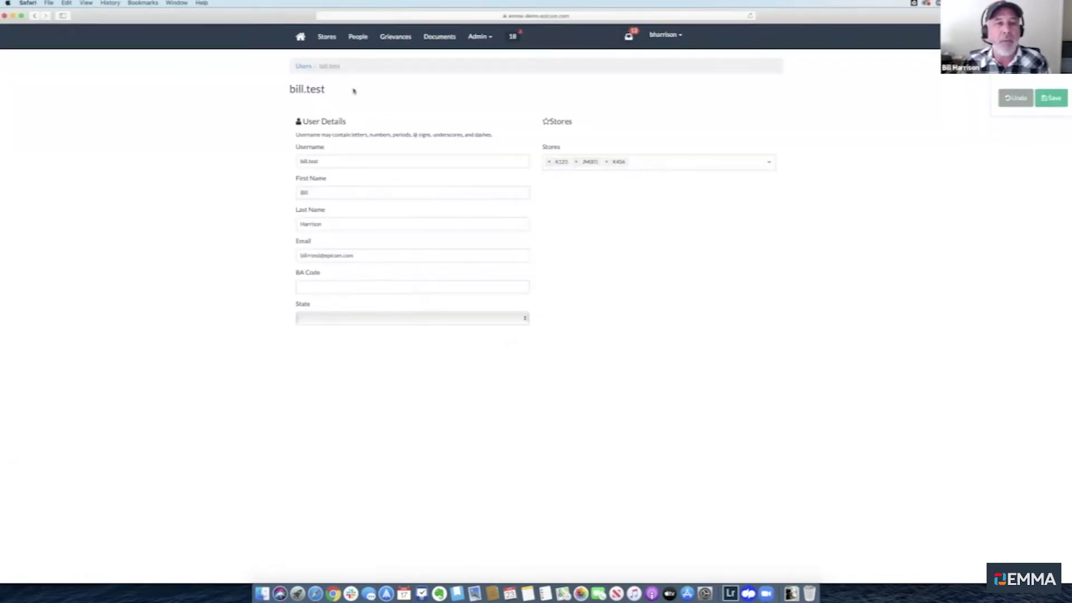
View the People list of 1149 people, then the Grievances list
{"action": "left_click", "coordinate": [355, 38]}
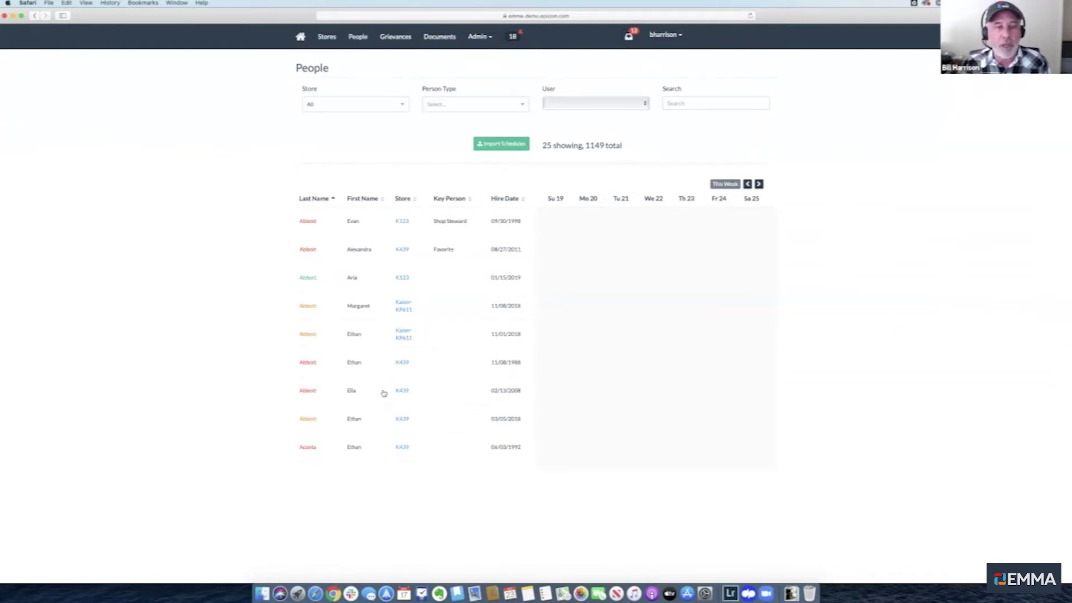
{"action": "left_click", "coordinate": [404, 40]}
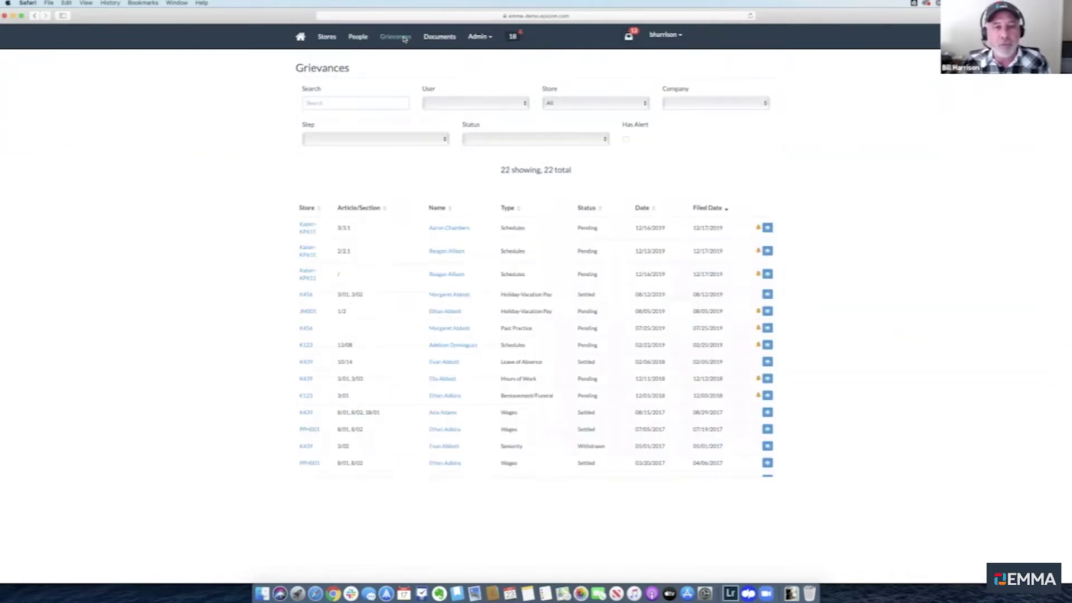
Open the Documents page and show the 18 grievance alerts list over it
{"action": "left_click", "coordinate": [440, 38]}
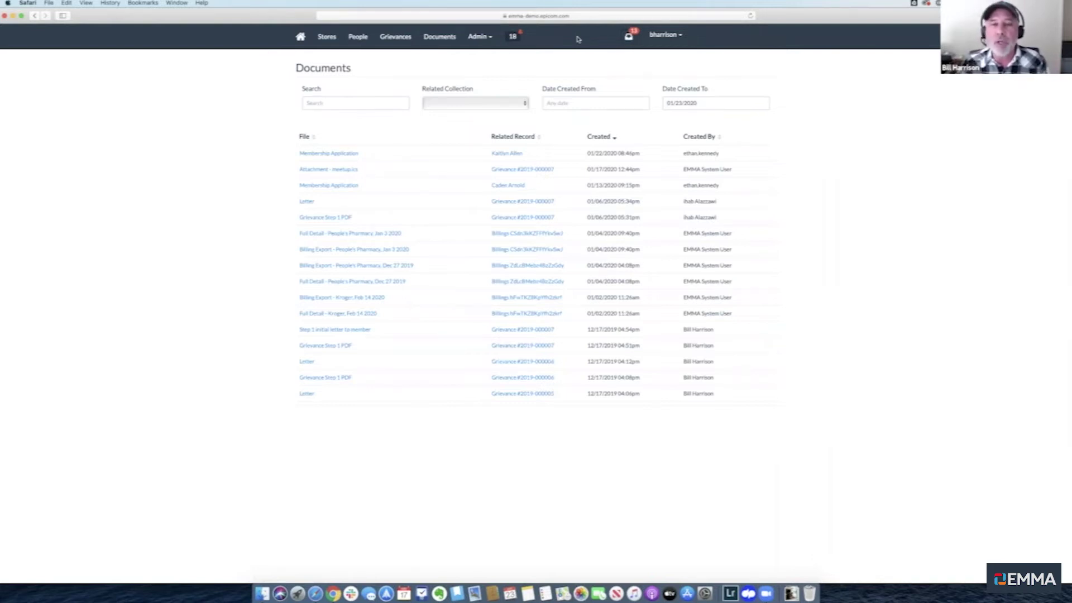
{"action": "left_click", "coordinate": [511, 38]}
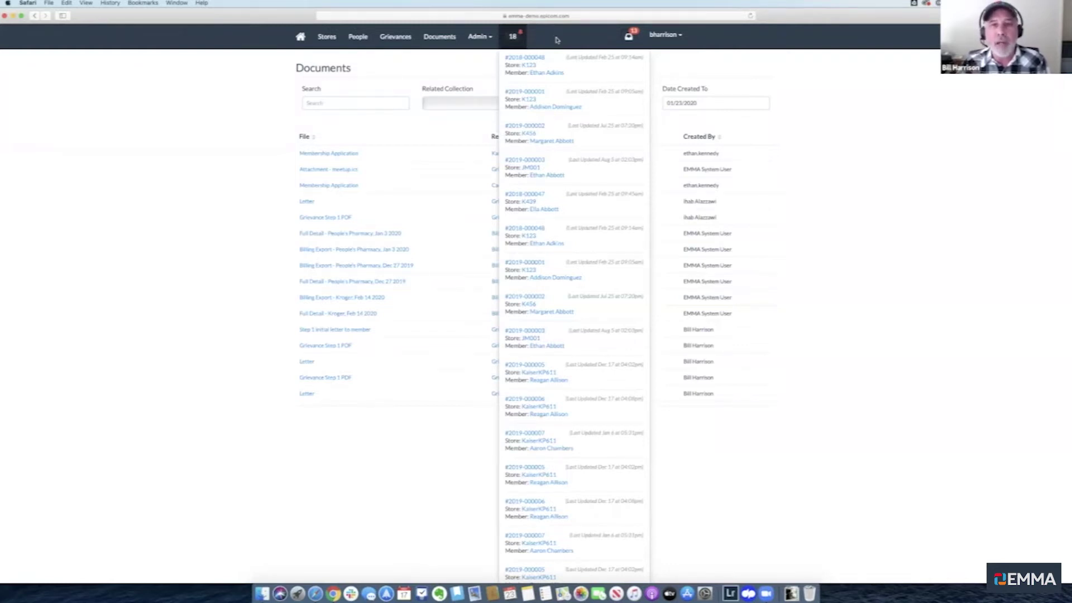
{"action": "left_click", "coordinate": [556, 40]}
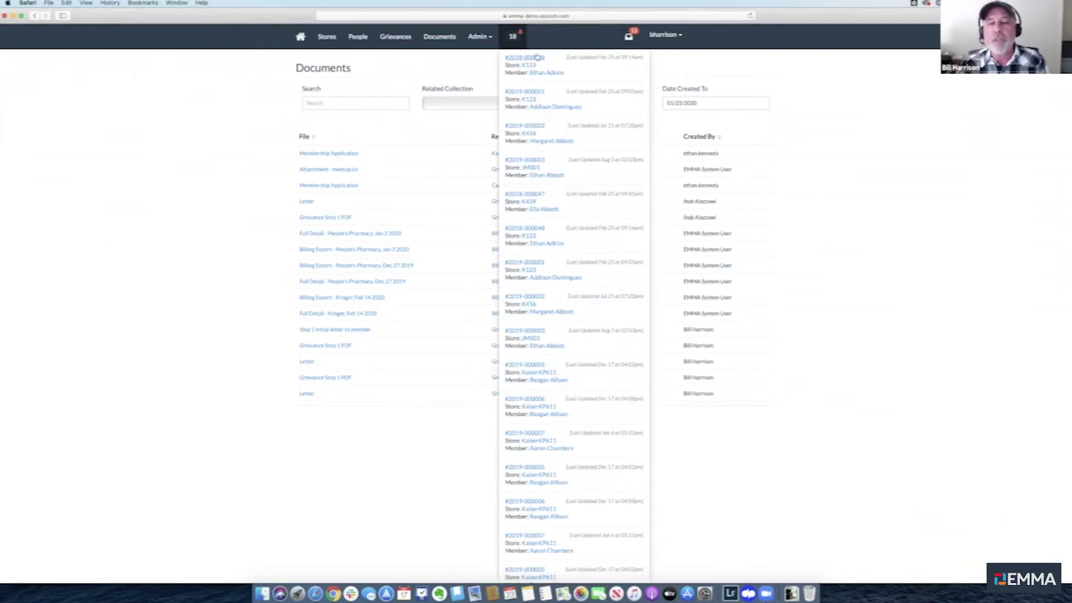
Close the grievance alerts dropdown so the full Documents table shows
{"action": "left_click", "coordinate": [574, 35]}
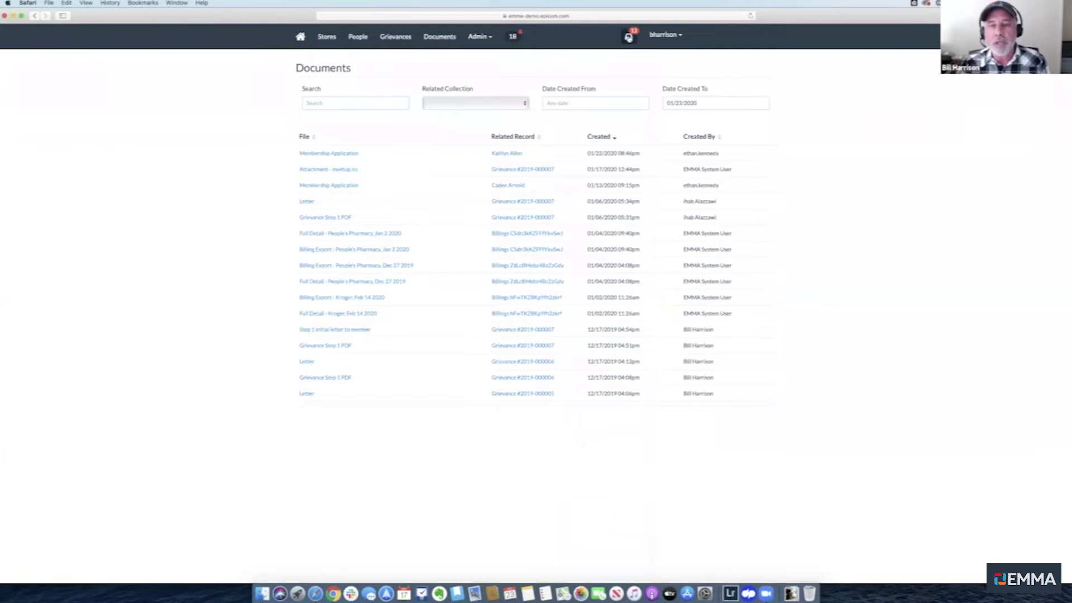
{"action": "left_click", "coordinate": [628, 37]}
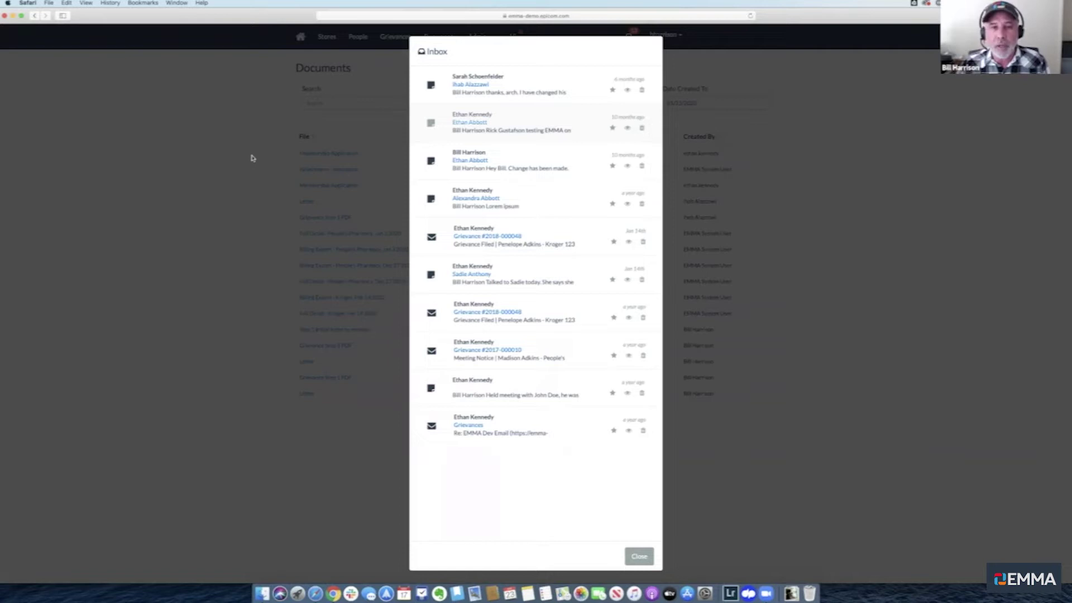
{"action": "left_click", "coordinate": [251, 158]}
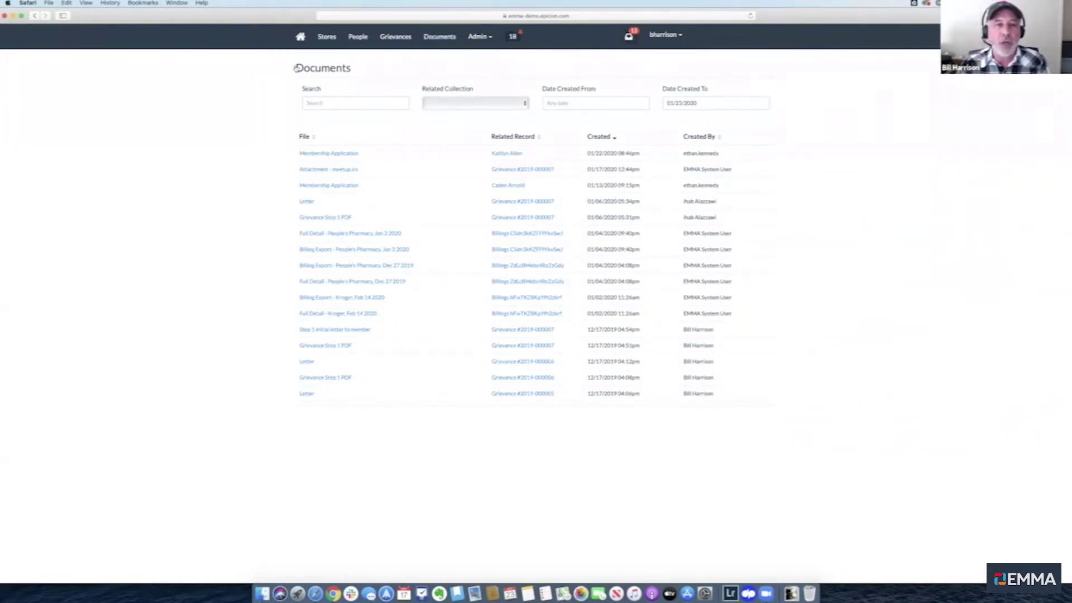
On the People page, search for the surname 'smith' to narrow the list
{"action": "left_click", "coordinate": [356, 38]}
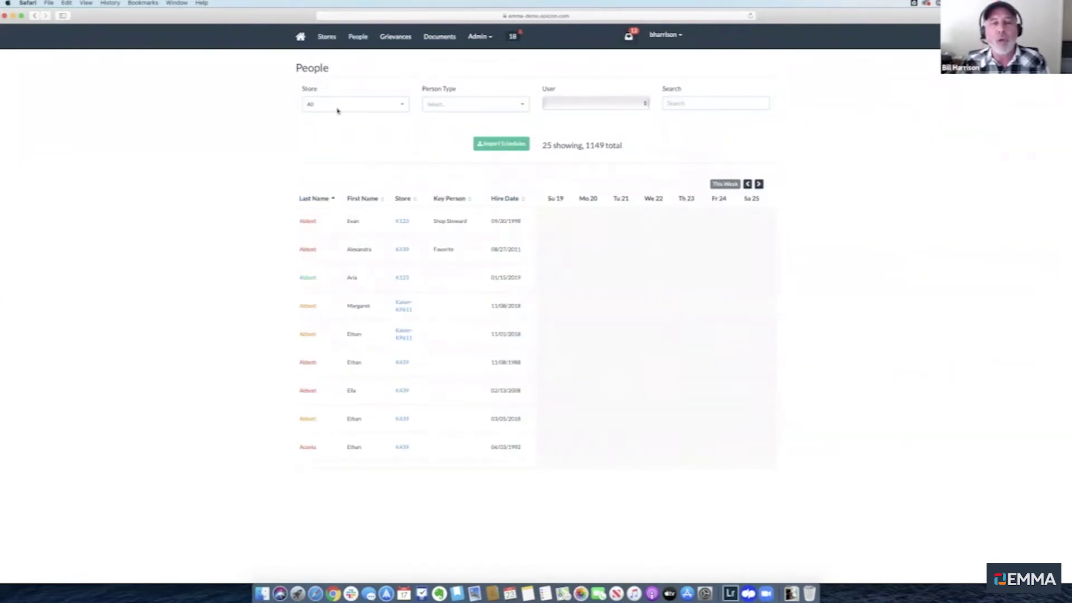
{"action": "left_click", "coordinate": [684, 102]}
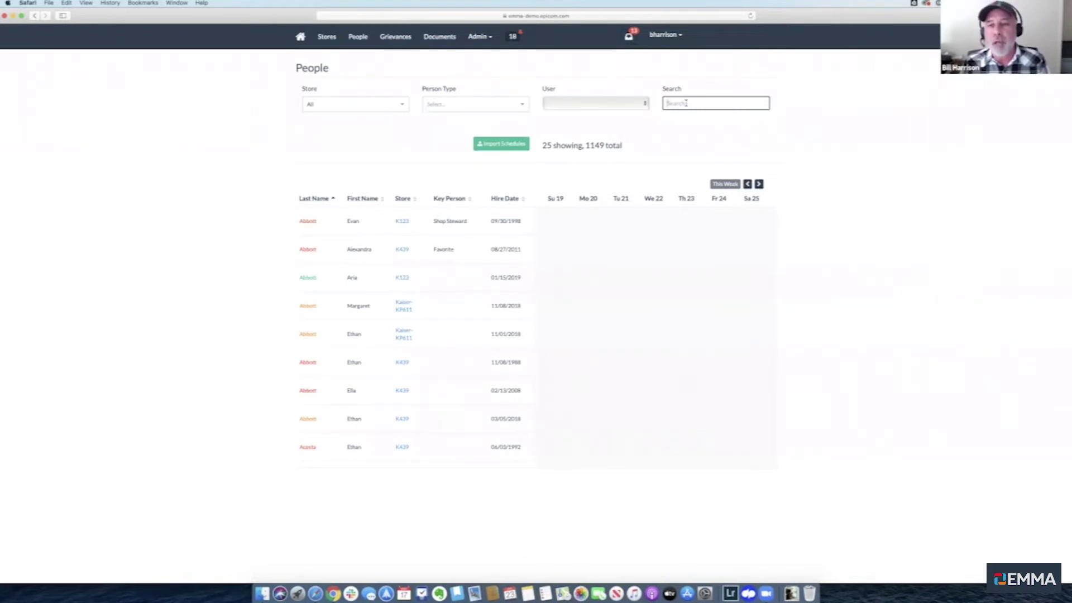
{"action": "type", "text": "smith"}
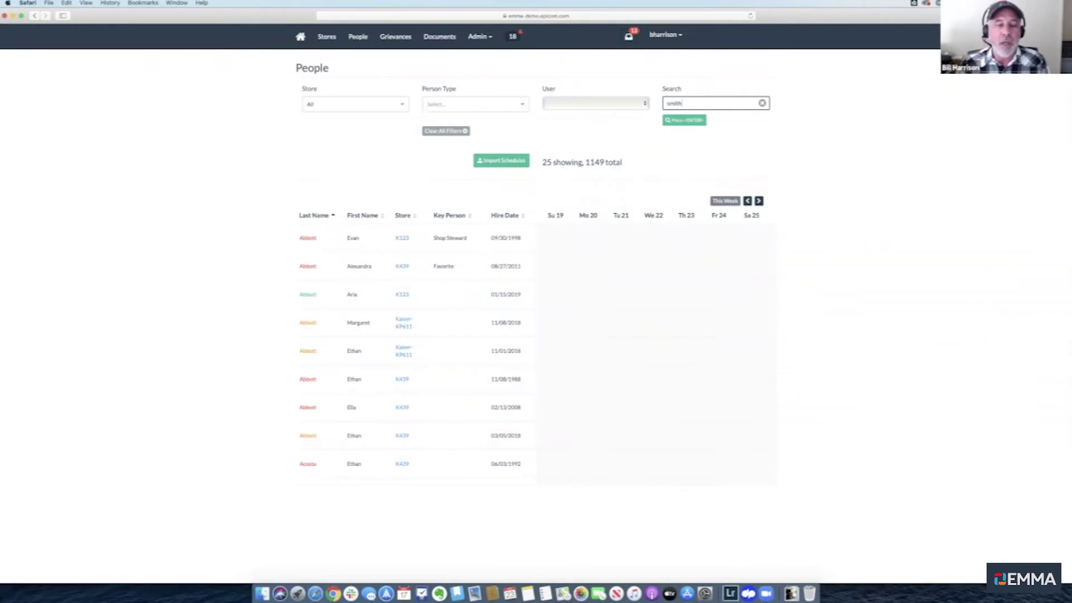
{"action": "scroll", "coordinate": [490, 285], "scroll_direction": "down", "scroll_amount": 1}
{"action": "scroll", "coordinate": [489, 286], "scroll_direction": "up", "scroll_amount": 1}
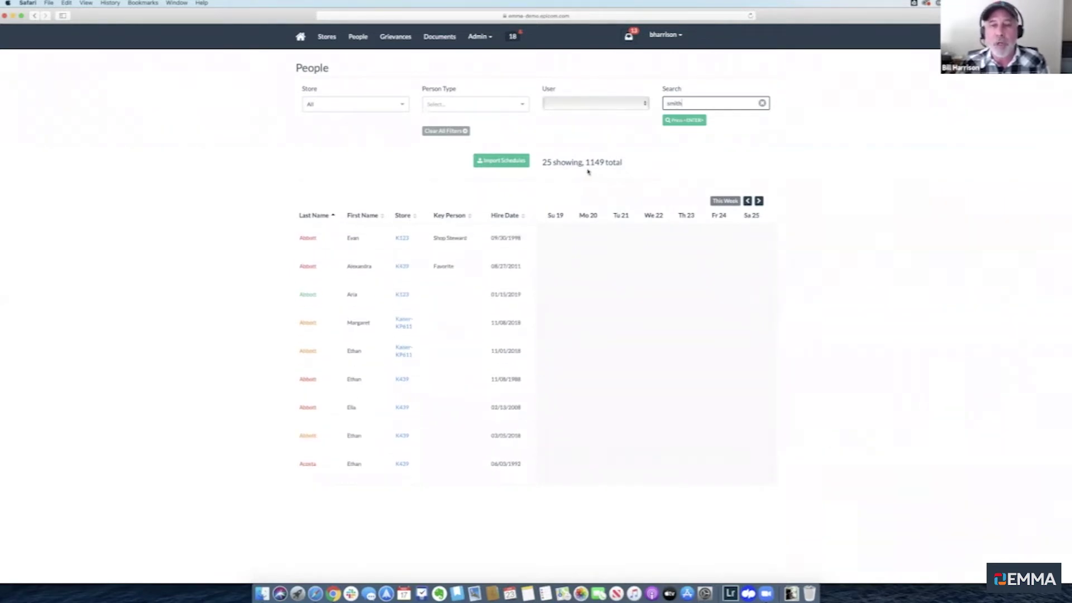
{"action": "scroll", "coordinate": [469, 365], "scroll_direction": "down", "scroll_amount": 9}
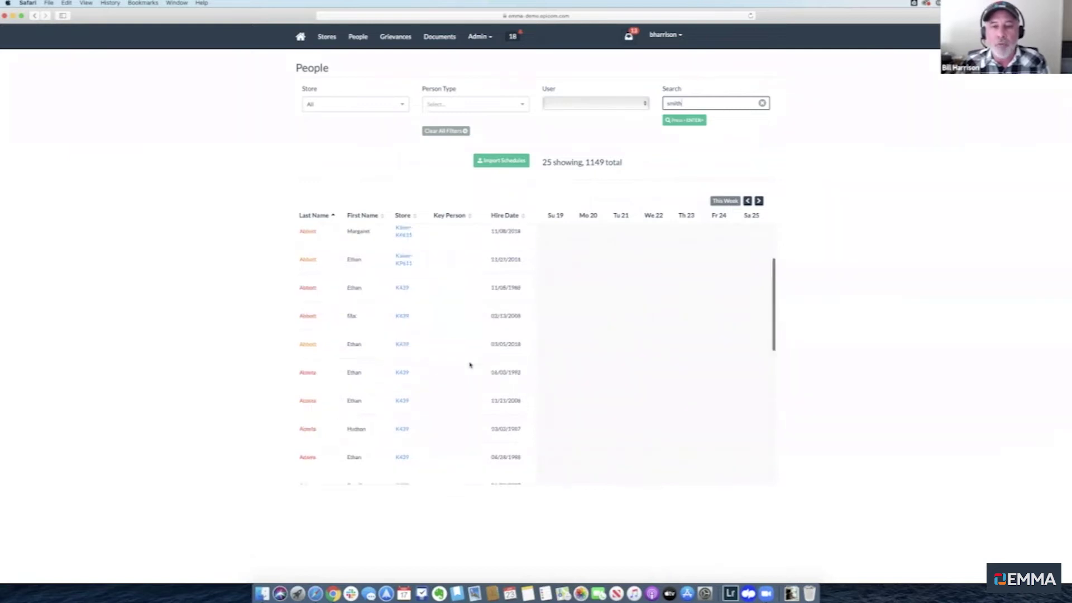
{"action": "scroll", "coordinate": [470, 365], "scroll_direction": "down", "scroll_amount": 3}
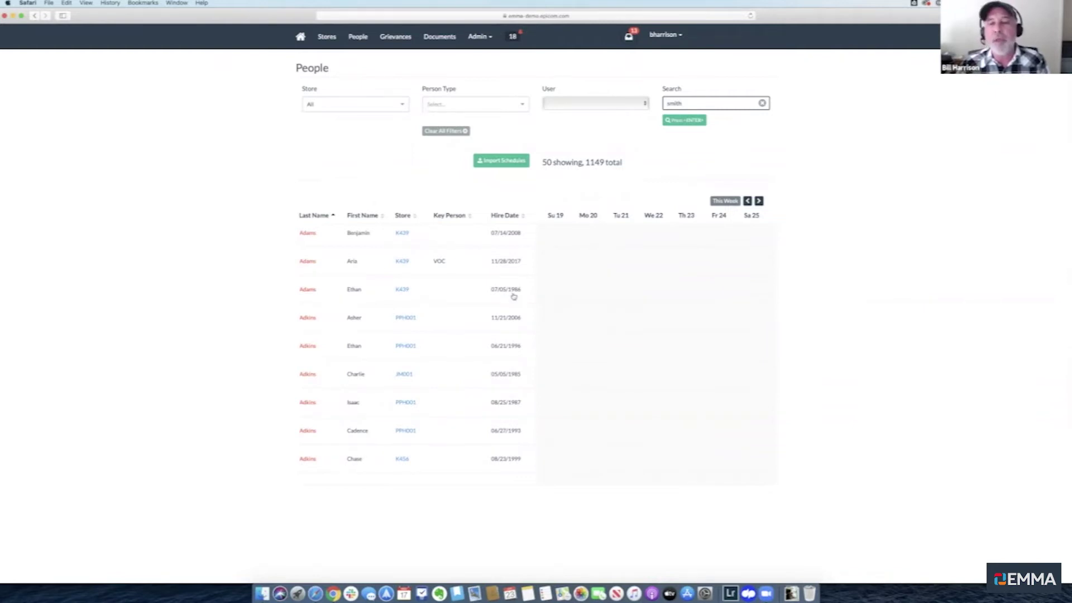
{"action": "left_click", "coordinate": [687, 121]}
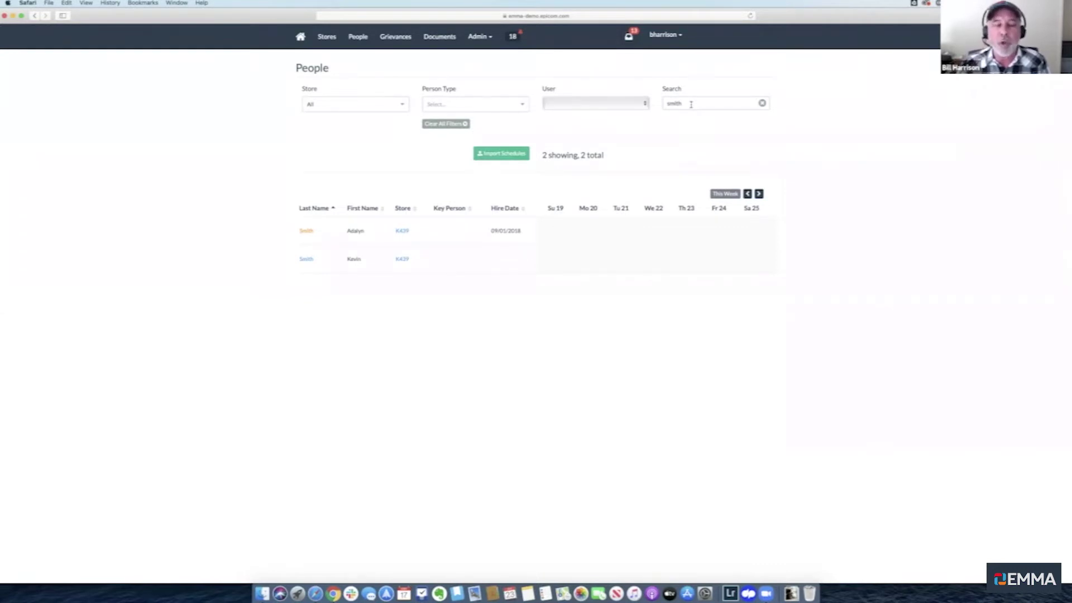
Search People for 'rob', then clear the search to show all 1149 people
{"action": "double_click", "coordinate": [691, 105]}
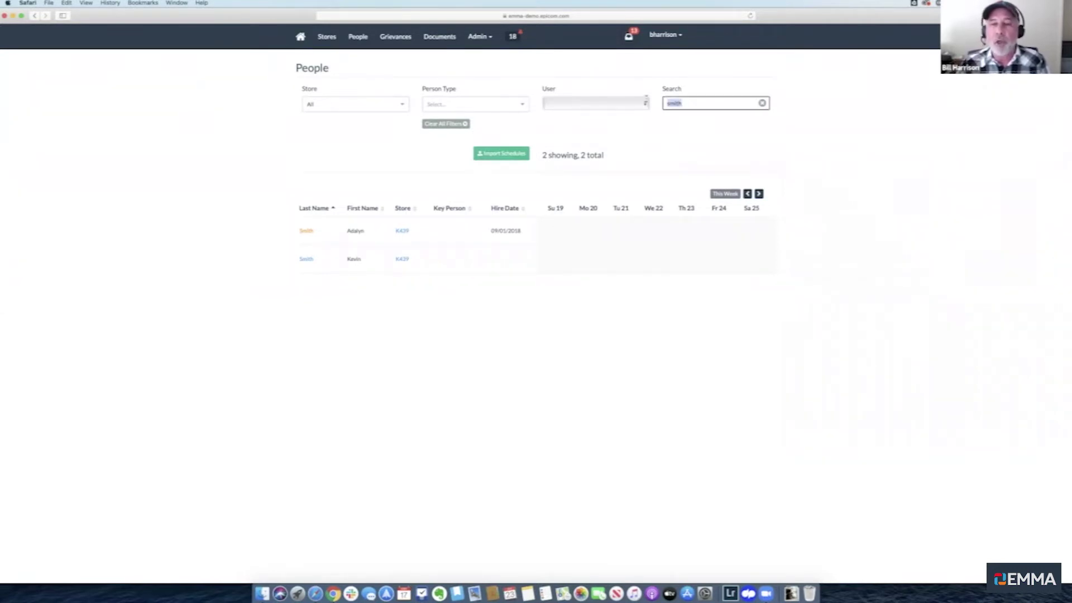
{"action": "type", "text": "bob"}
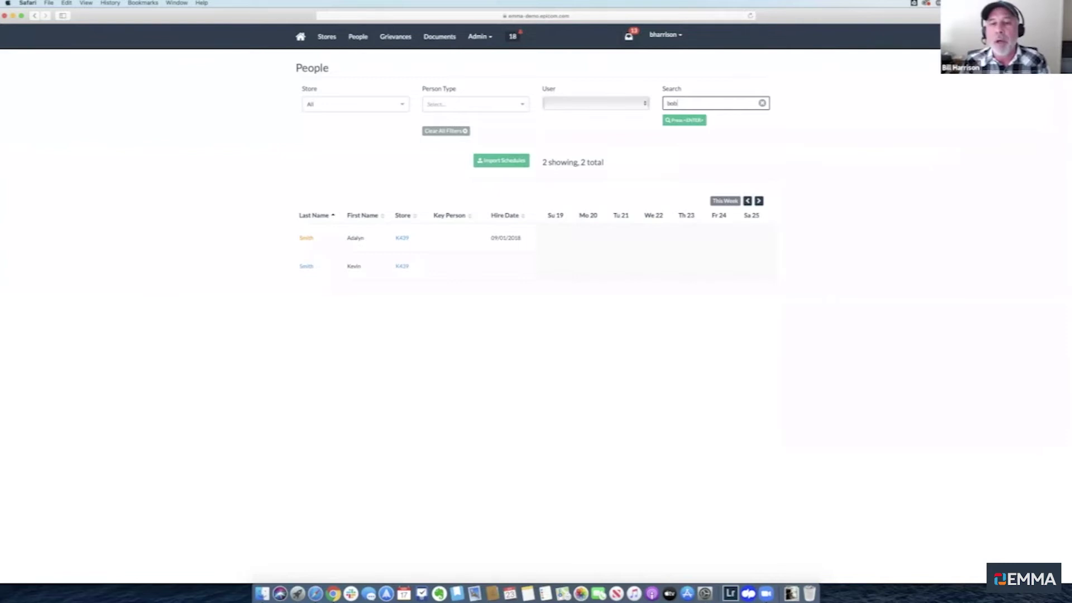
{"action": "key", "text": "BackSpace"}
{"action": "key", "text": "BackSpace"}
{"action": "key", "text": "BackSpace"}
{"action": "type", "text": "rob"}
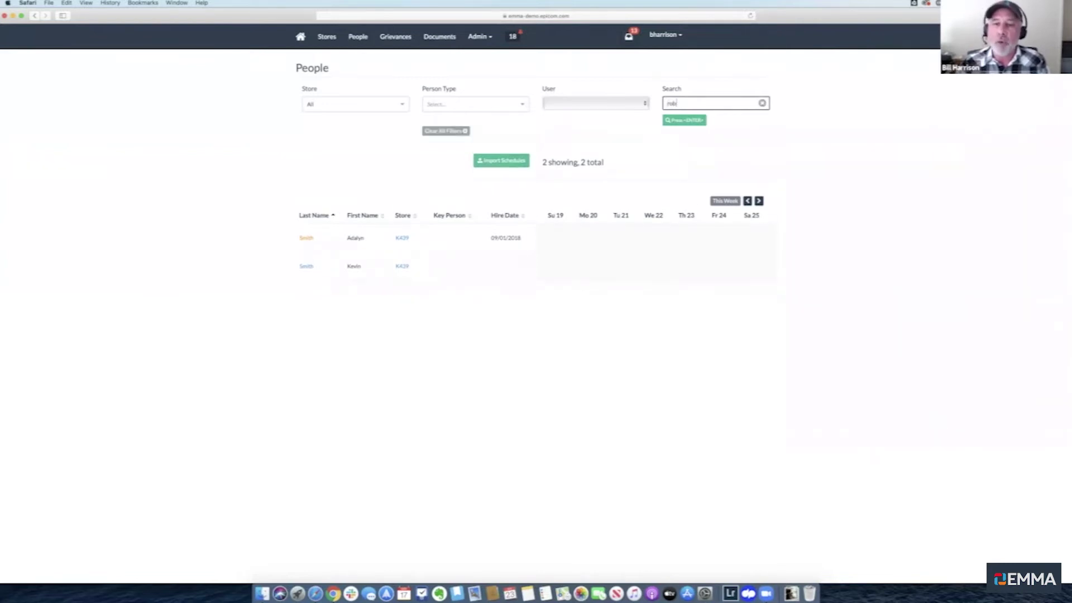
{"action": "left_click", "coordinate": [682, 122]}
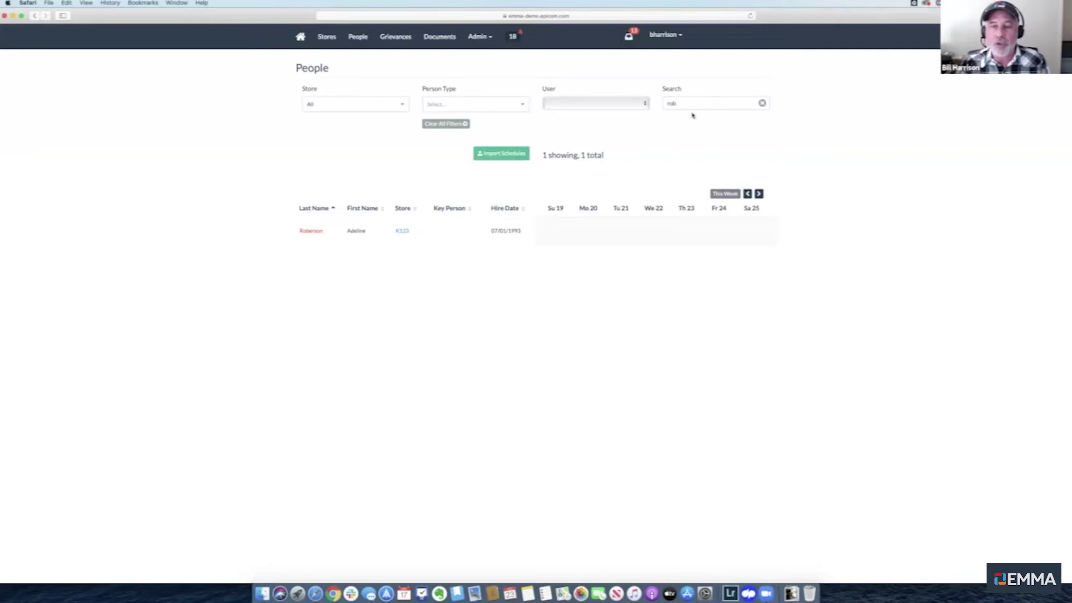
{"action": "left_click", "coordinate": [762, 104]}
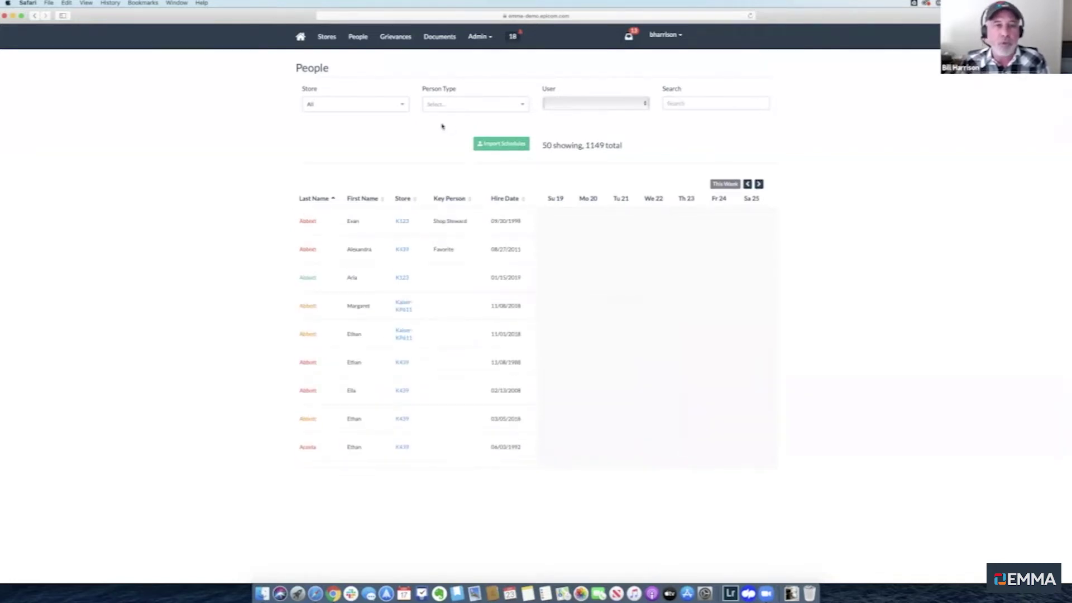
Filter People to store K123 with person types Member and Member - Never Paid Dues
{"action": "left_click", "coordinate": [400, 105]}
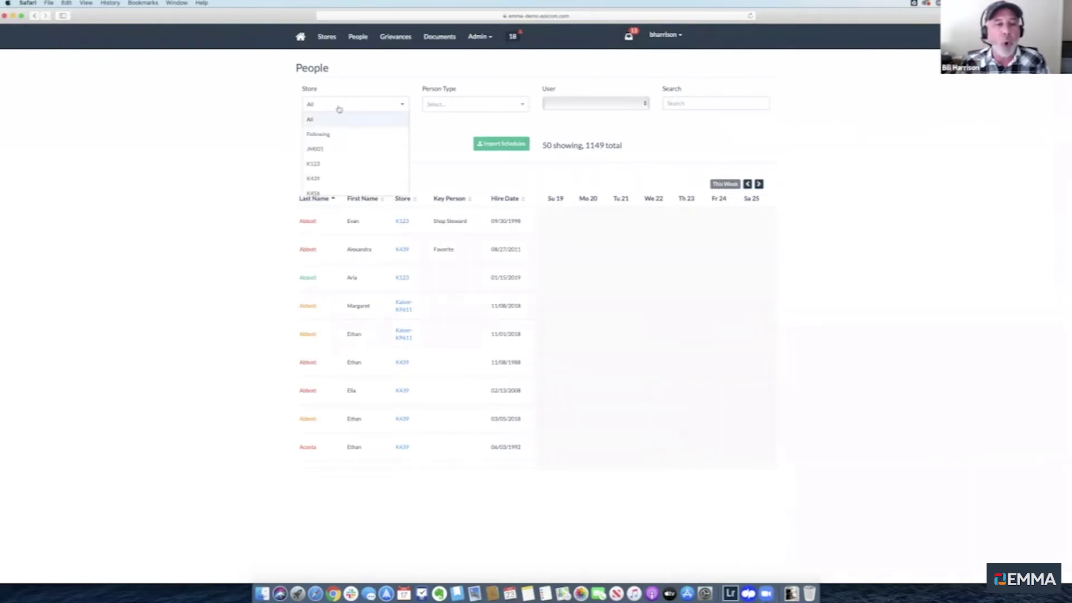
{"action": "left_click", "coordinate": [323, 164]}
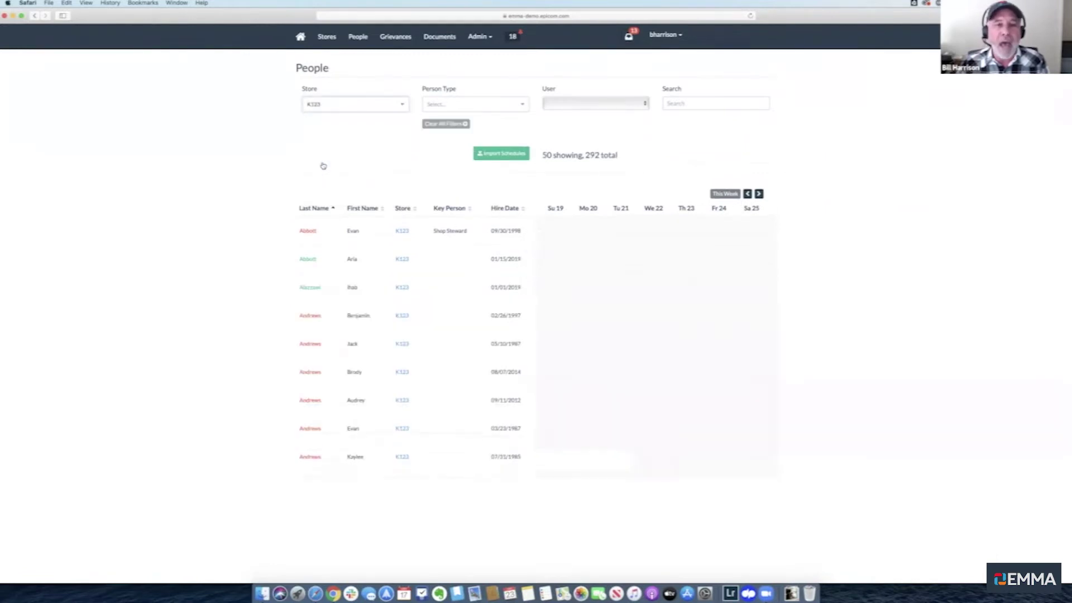
{"action": "left_click", "coordinate": [524, 105]}
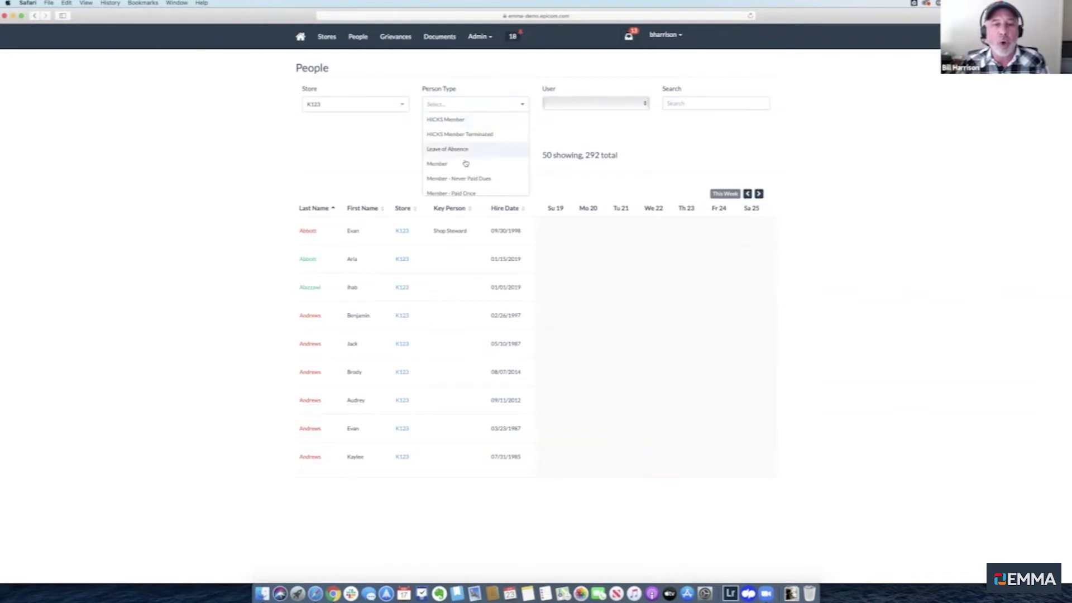
{"action": "left_click", "coordinate": [433, 165]}
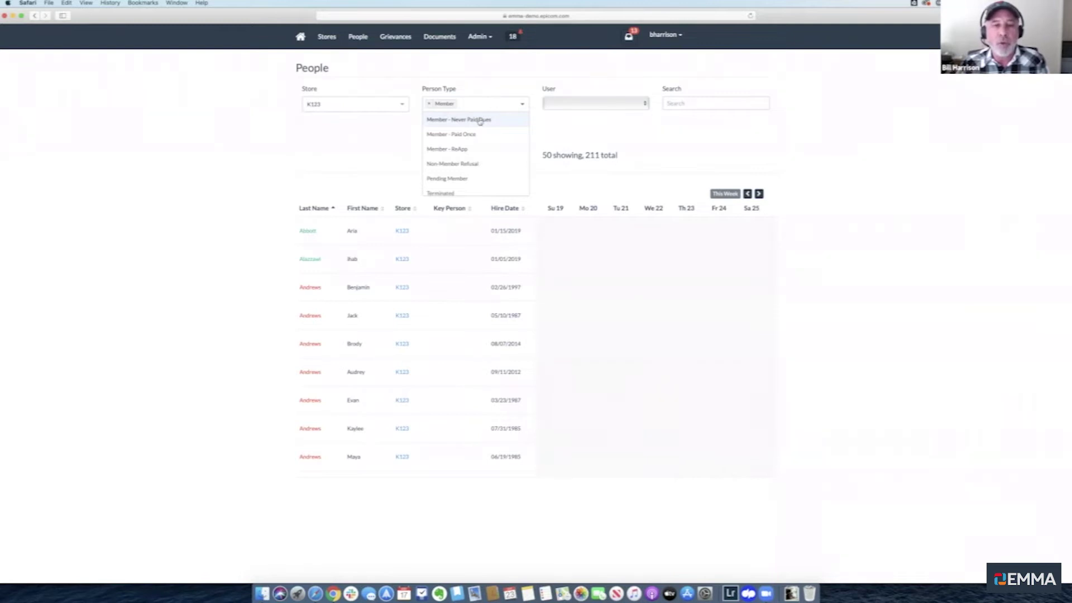
{"action": "left_click", "coordinate": [480, 122]}
{"action": "left_click", "coordinate": [319, 166]}
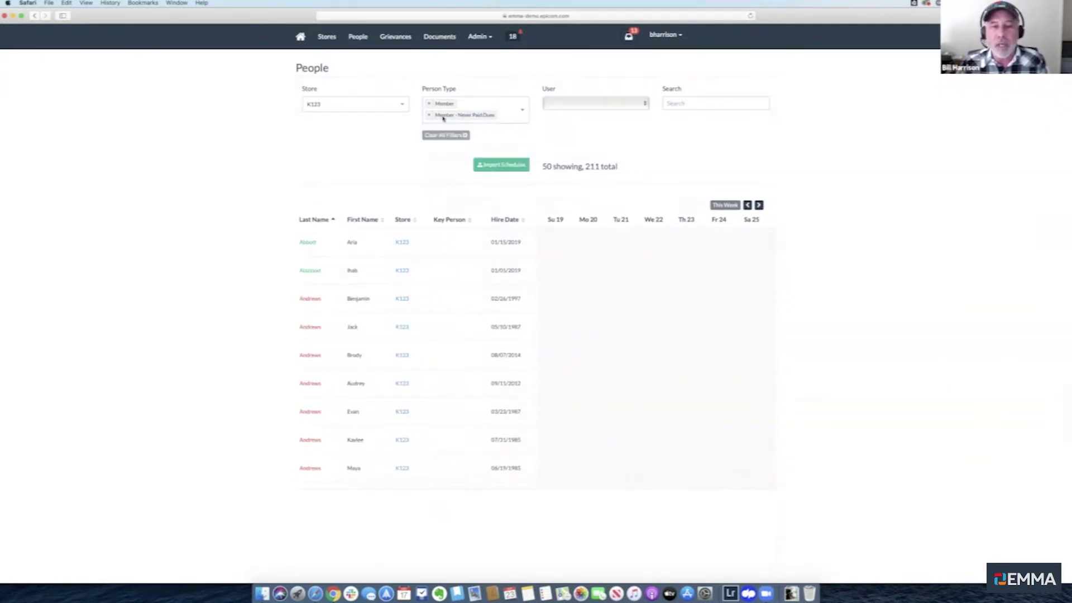
Scroll through the filtered People table until 150 of the 211 members are loaded
{"action": "scroll", "coordinate": [427, 296], "scroll_direction": "down", "scroll_amount": 1}
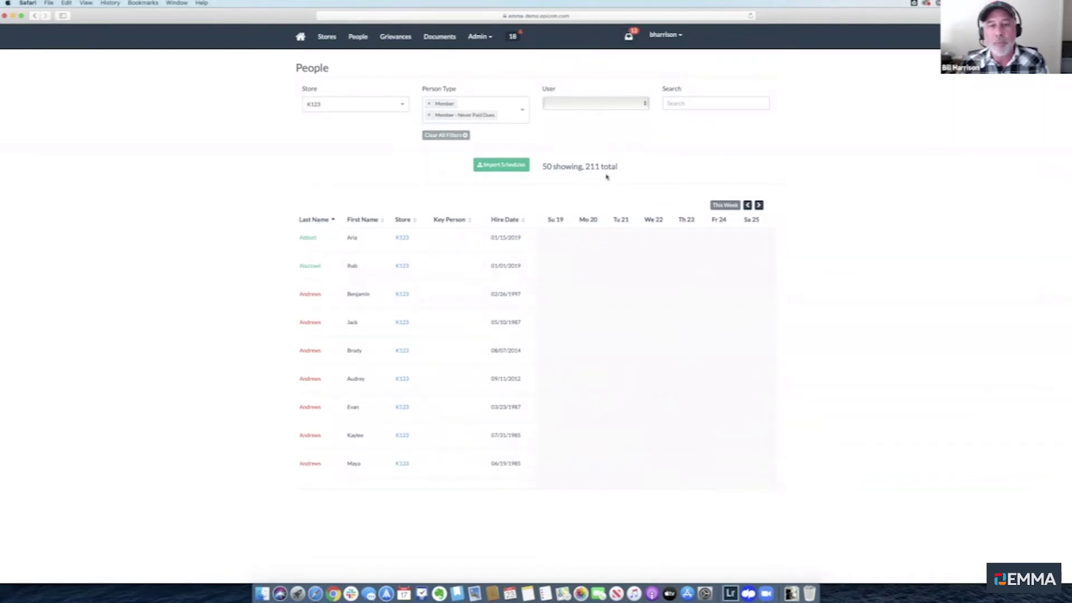
{"action": "scroll", "coordinate": [410, 324], "scroll_direction": "down", "scroll_amount": 2}
{"action": "scroll", "coordinate": [410, 324], "scroll_direction": "down", "scroll_amount": 6}
{"action": "scroll", "coordinate": [410, 324], "scroll_direction": "down", "scroll_amount": 8}
{"action": "scroll", "coordinate": [410, 324], "scroll_direction": "up", "scroll_amount": 15}
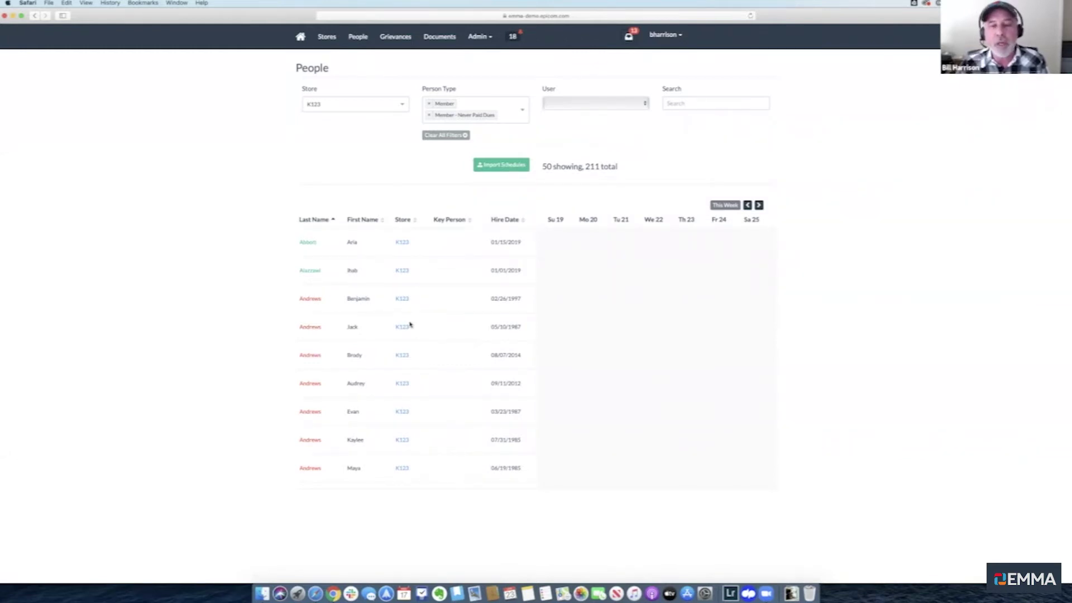
{"action": "scroll", "coordinate": [410, 324], "scroll_direction": "down", "scroll_amount": 5}
{"action": "scroll", "coordinate": [410, 324], "scroll_direction": "down", "scroll_amount": 5}
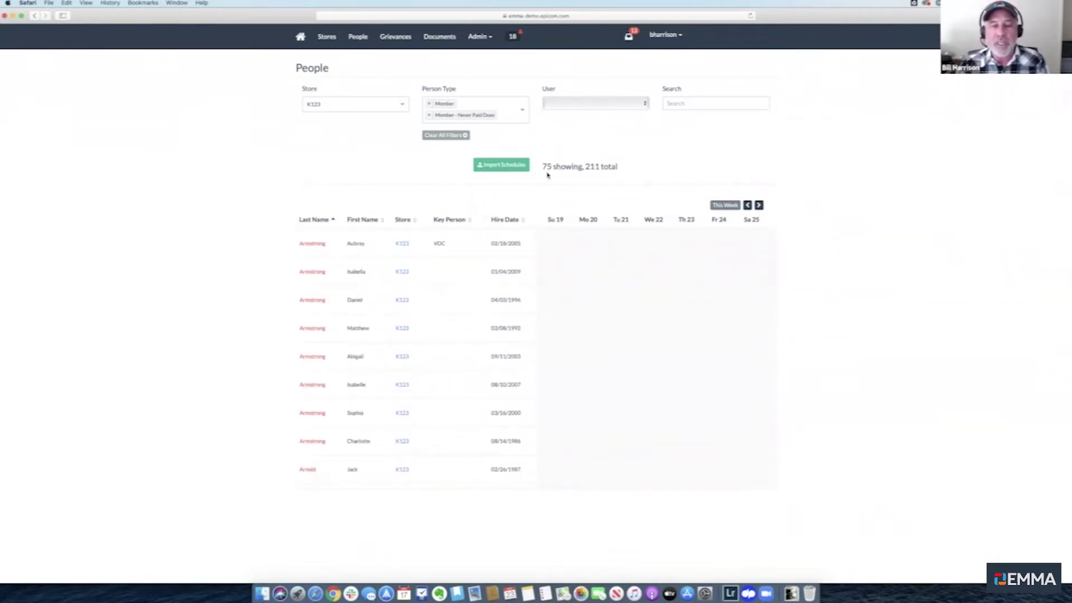
{"action": "scroll", "coordinate": [432, 382], "scroll_direction": "down", "scroll_amount": 5}
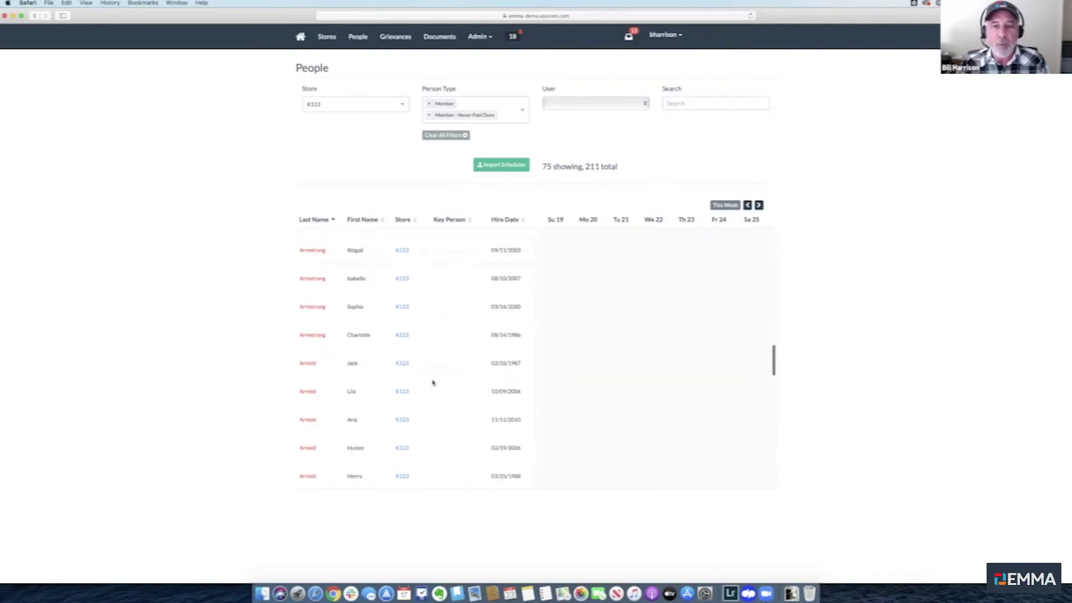
{"action": "scroll", "coordinate": [432, 382], "scroll_direction": "down", "scroll_amount": 5}
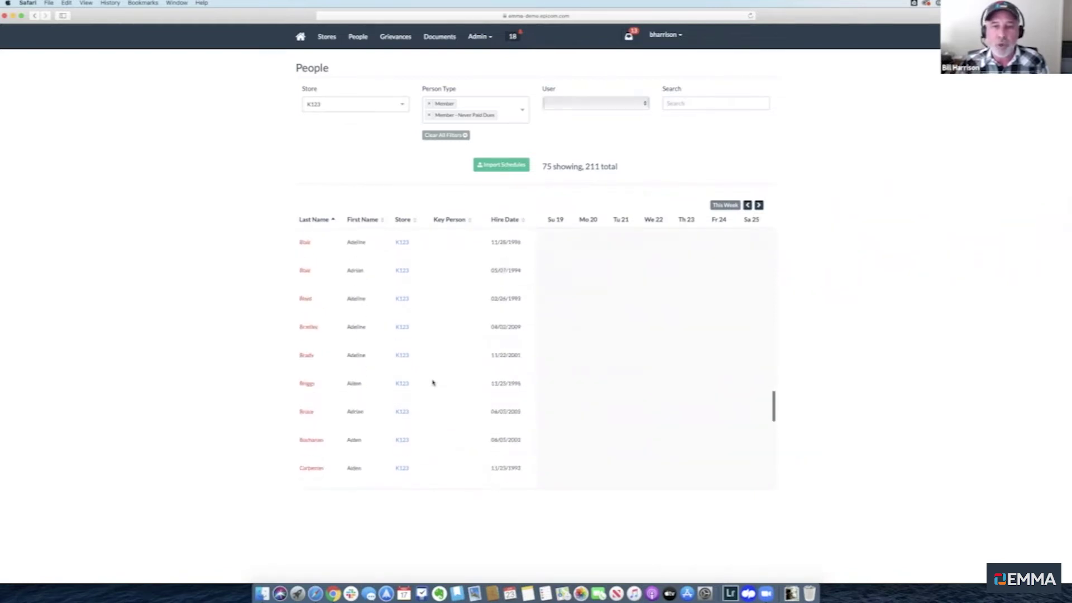
{"action": "scroll", "coordinate": [433, 382], "scroll_direction": "down", "scroll_amount": 6}
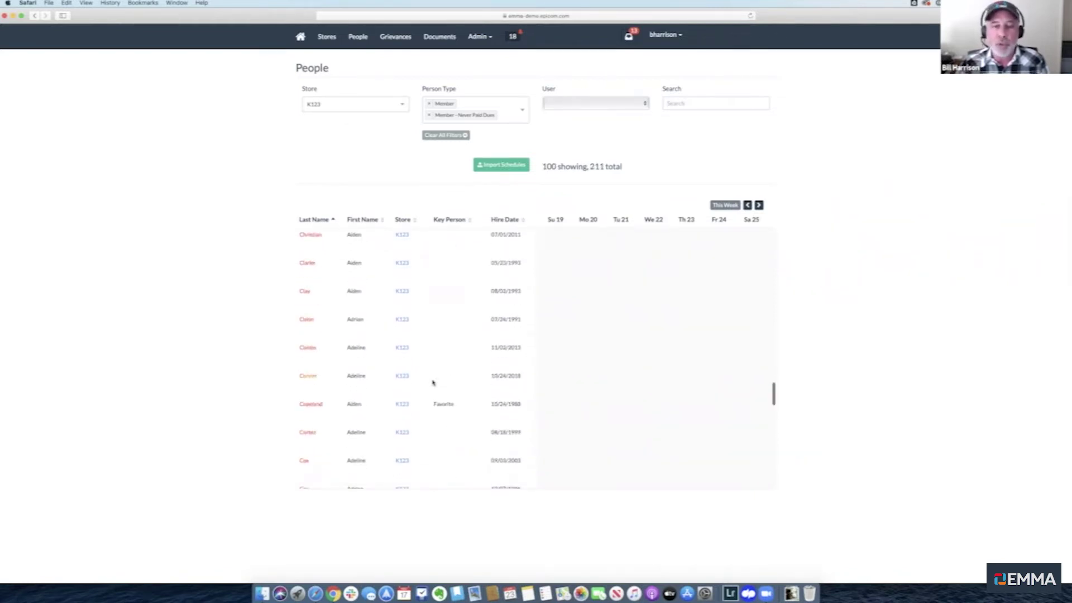
{"action": "scroll", "coordinate": [432, 382], "scroll_direction": "down", "scroll_amount": 12}
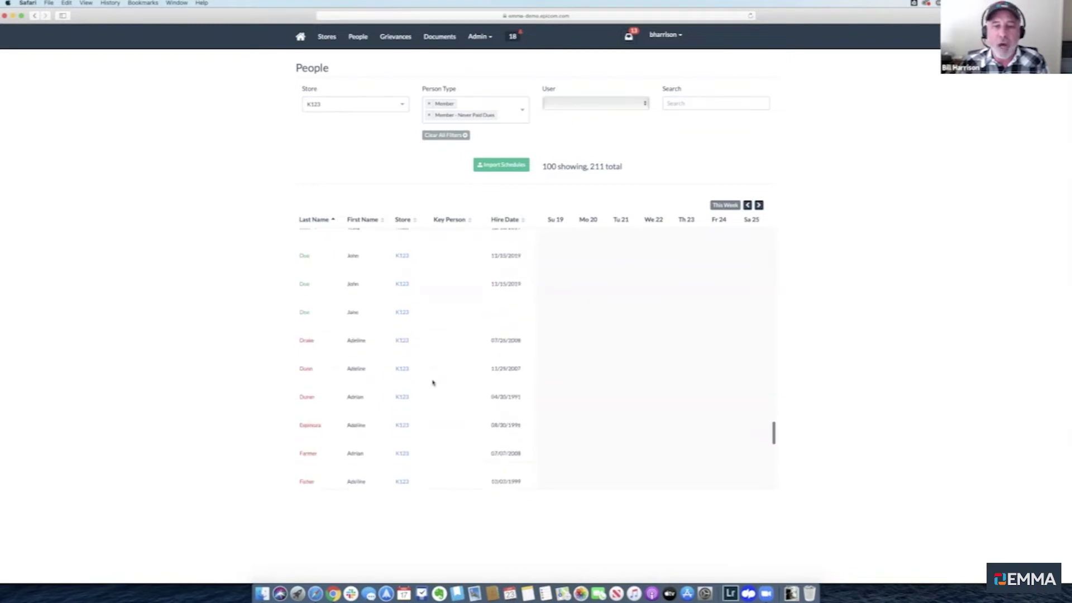
{"action": "scroll", "coordinate": [433, 382], "scroll_direction": "down", "scroll_amount": 3}
{"action": "scroll", "coordinate": [433, 382], "scroll_direction": "down", "scroll_amount": 4}
{"action": "scroll", "coordinate": [433, 382], "scroll_direction": "down", "scroll_amount": 8}
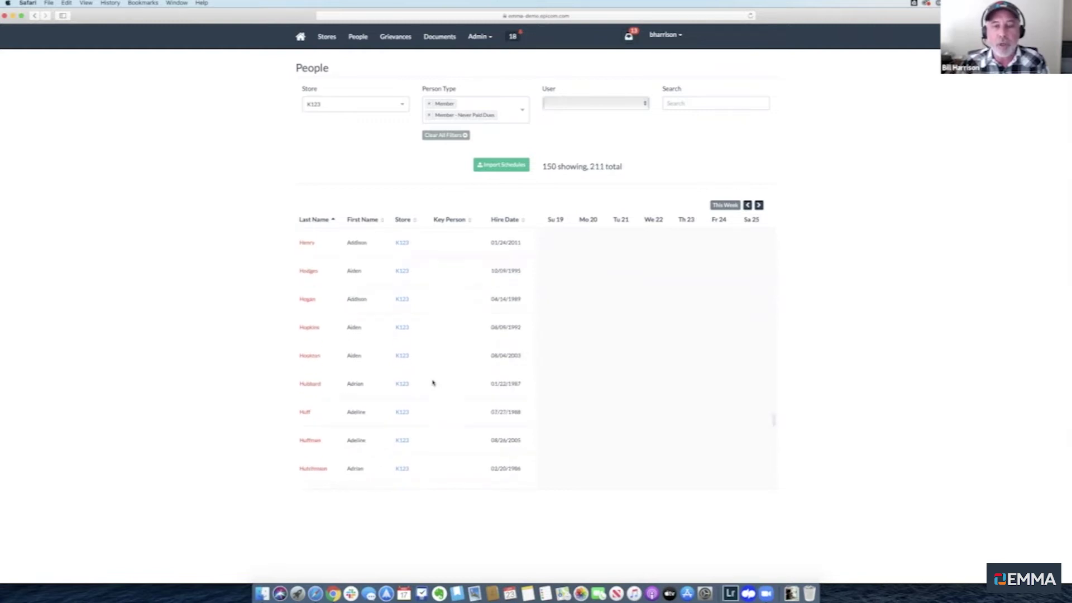
{"action": "scroll", "coordinate": [432, 382], "scroll_direction": "up", "scroll_amount": 15}
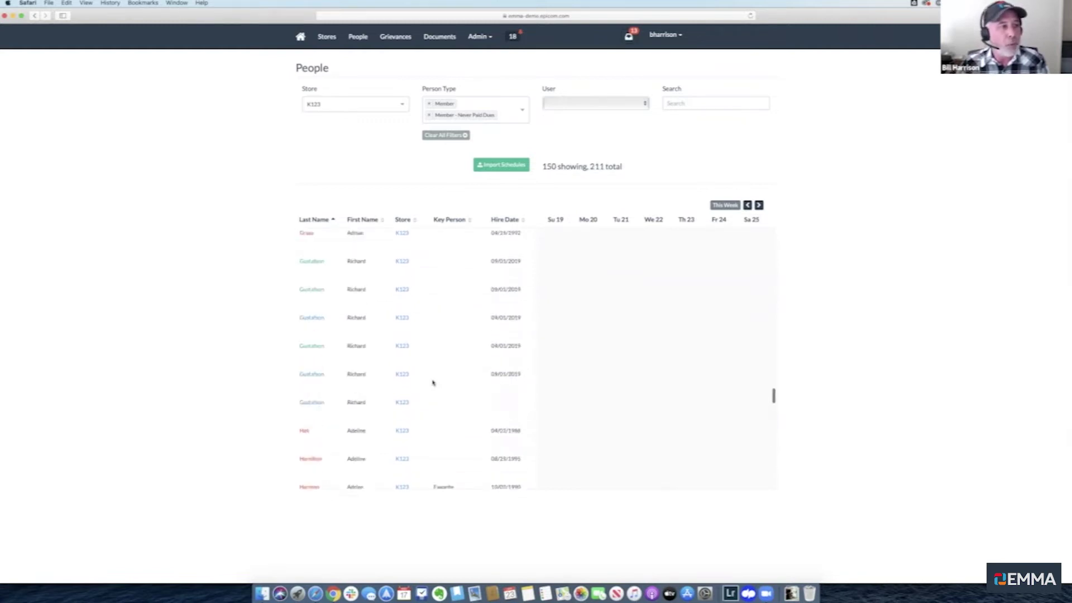
{"action": "scroll", "coordinate": [432, 383], "scroll_direction": "up", "scroll_amount": 10}
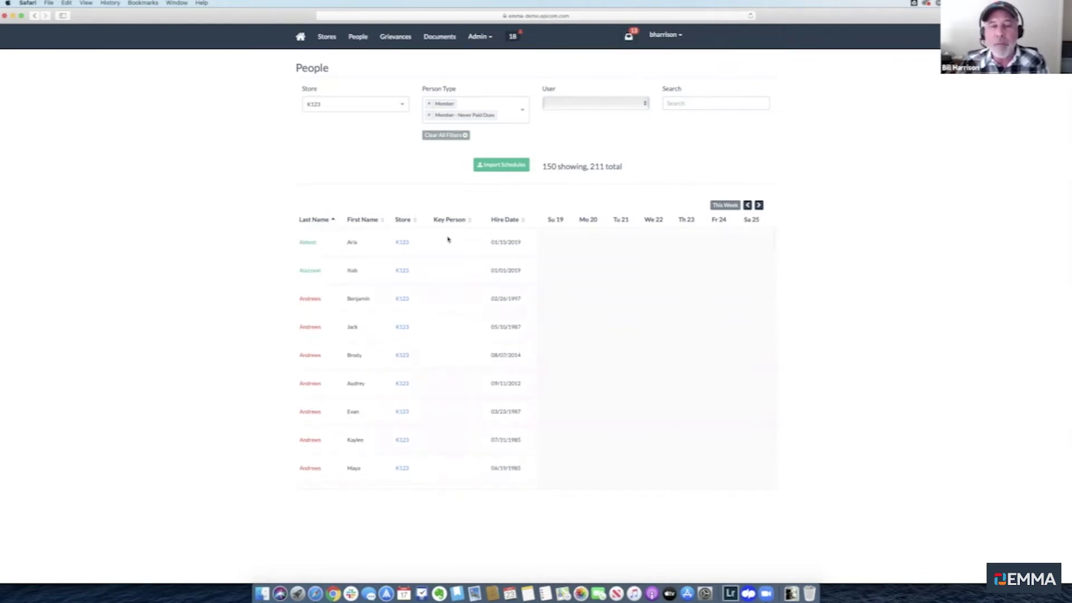
Clear all store and person-type filters and enlarge the page by two zoom steps
{"action": "left_click", "coordinate": [466, 136]}
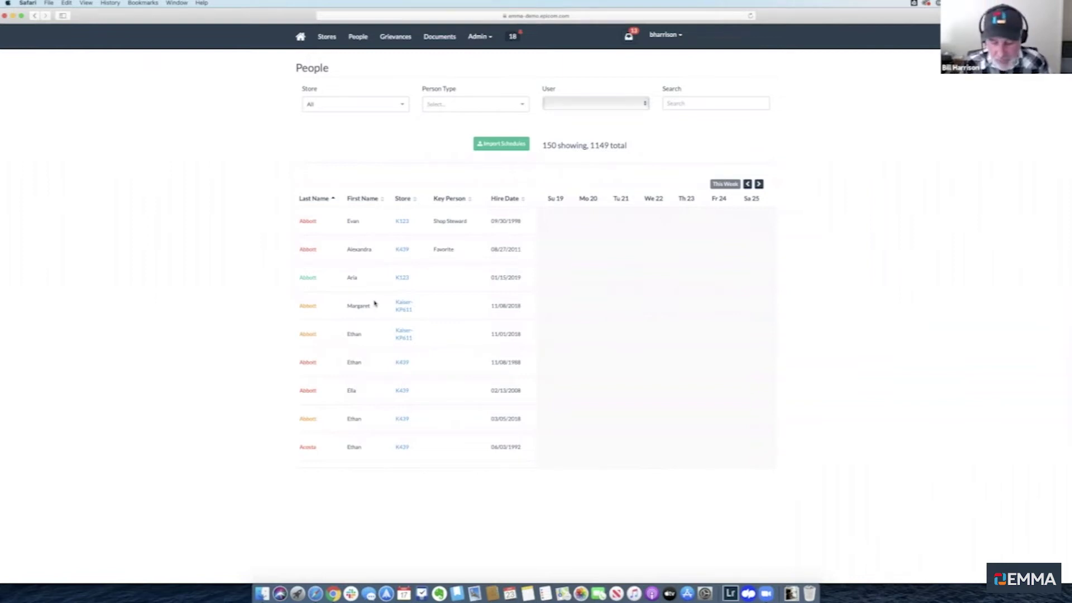
{"action": "key", "text": "super+equal"}
{"action": "key", "text": "super+equal"}
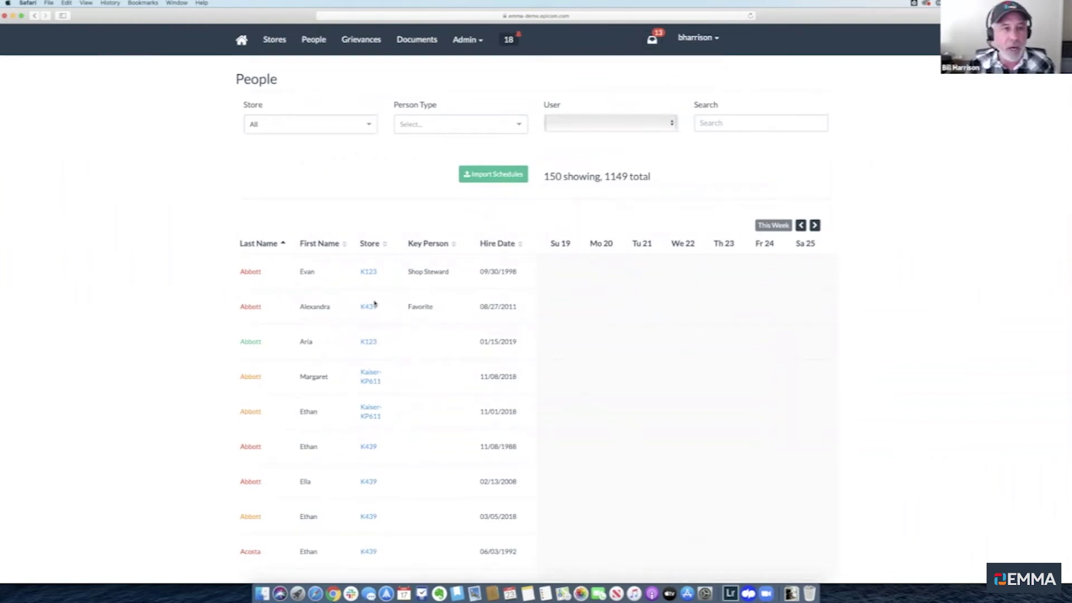
{"action": "key", "text": "super+equal"}
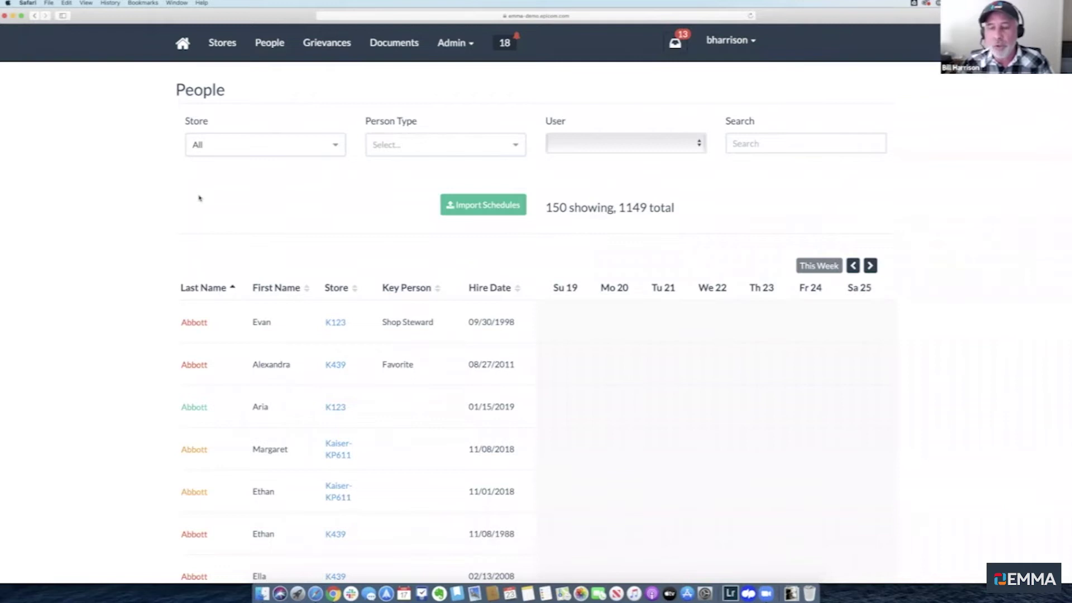
{"action": "scroll", "coordinate": [199, 197], "scroll_direction": "down", "scroll_amount": 4}
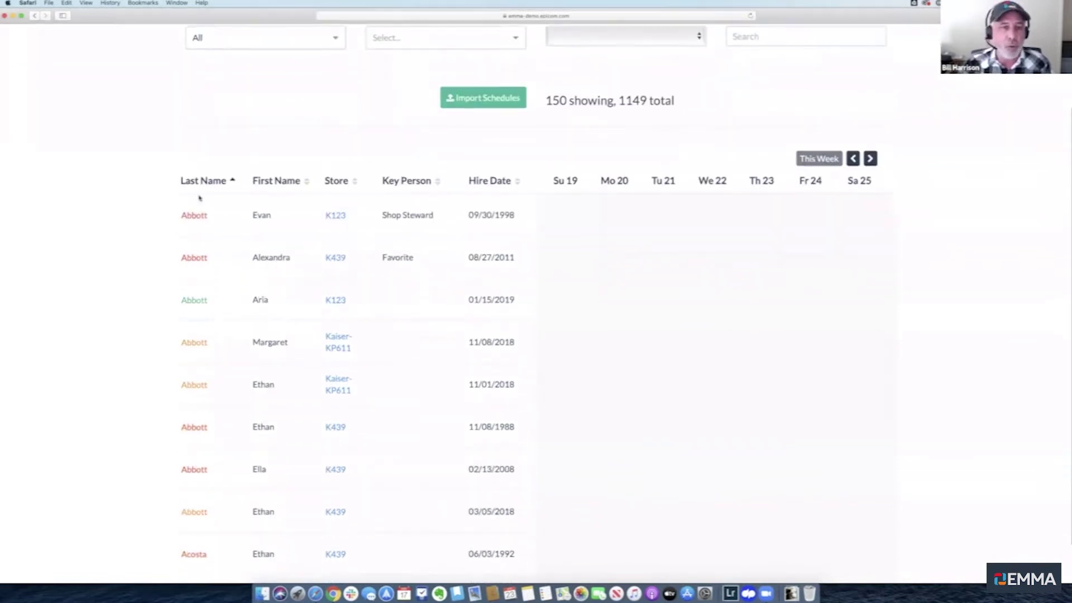
{"action": "scroll", "coordinate": [199, 197], "scroll_direction": "down", "scroll_amount": 2}
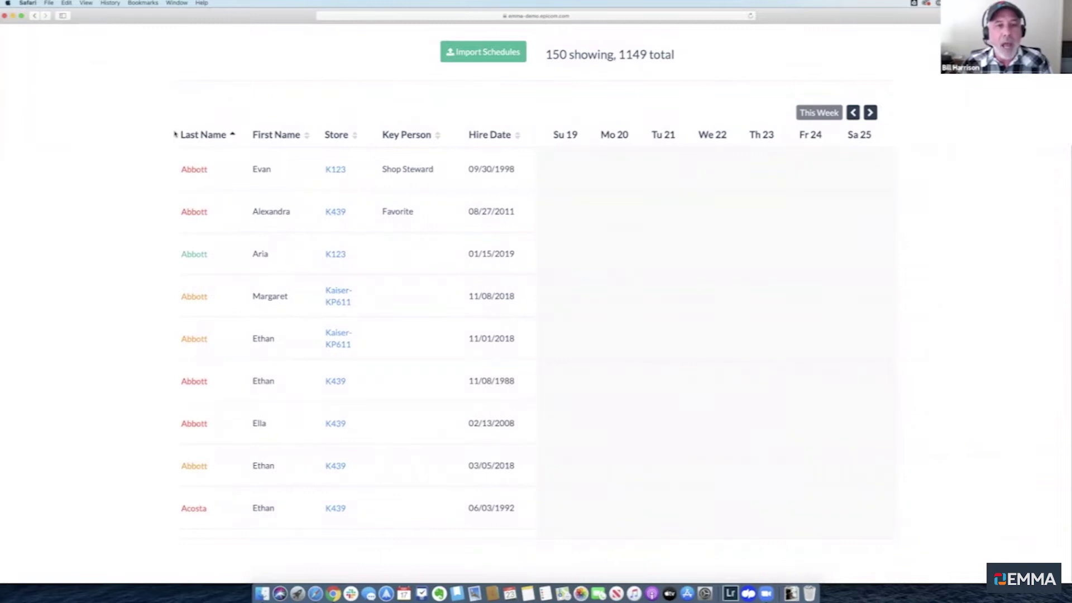
{"action": "scroll", "coordinate": [228, 98], "scroll_direction": "up", "scroll_amount": 5}
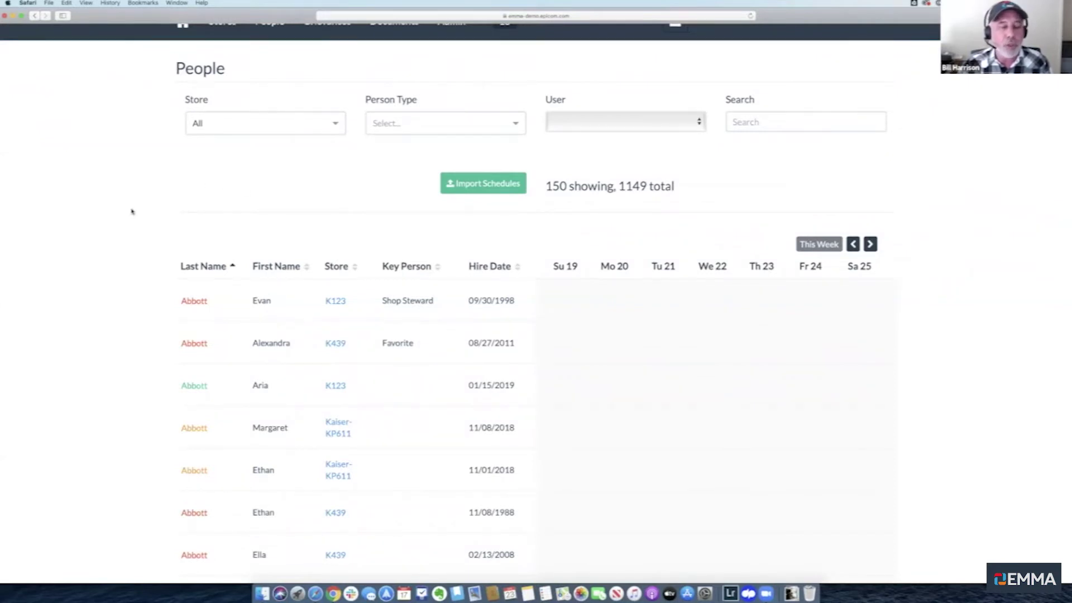
{"action": "scroll", "coordinate": [131, 211], "scroll_direction": "down", "scroll_amount": 1}
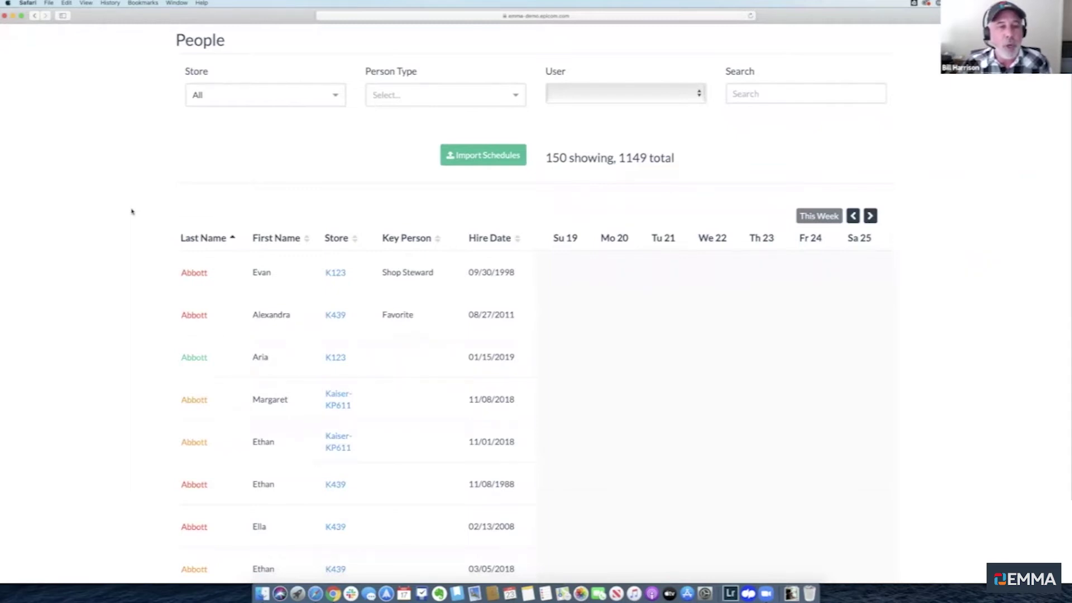
{"action": "scroll", "coordinate": [132, 211], "scroll_direction": "down", "scroll_amount": 1}
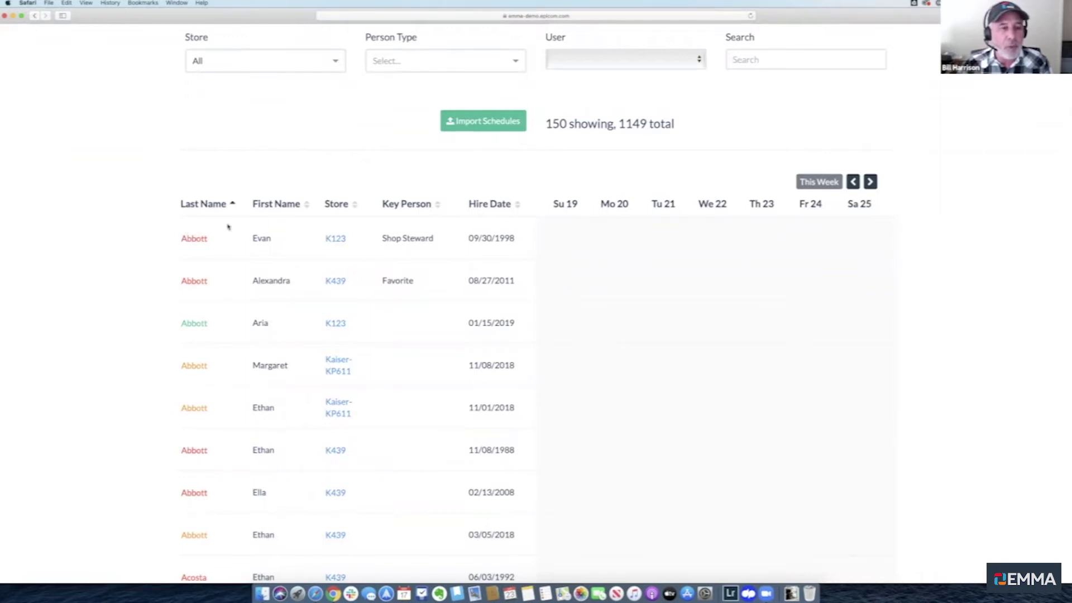
Reverse the Last Name sort, then sort the People table by First Name
{"action": "left_click", "coordinate": [233, 205]}
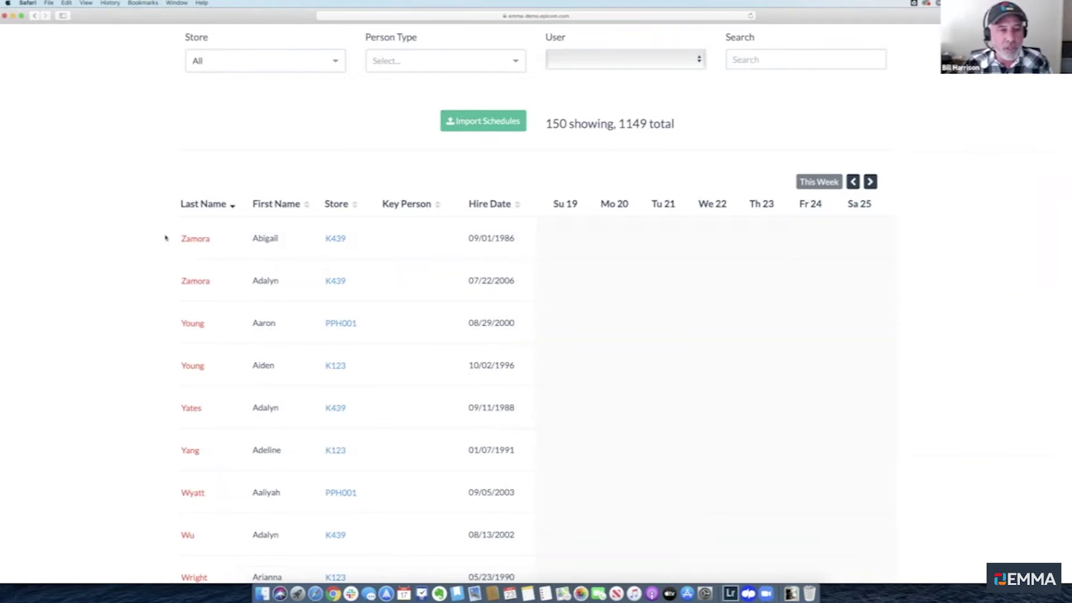
{"action": "left_click", "coordinate": [273, 204]}
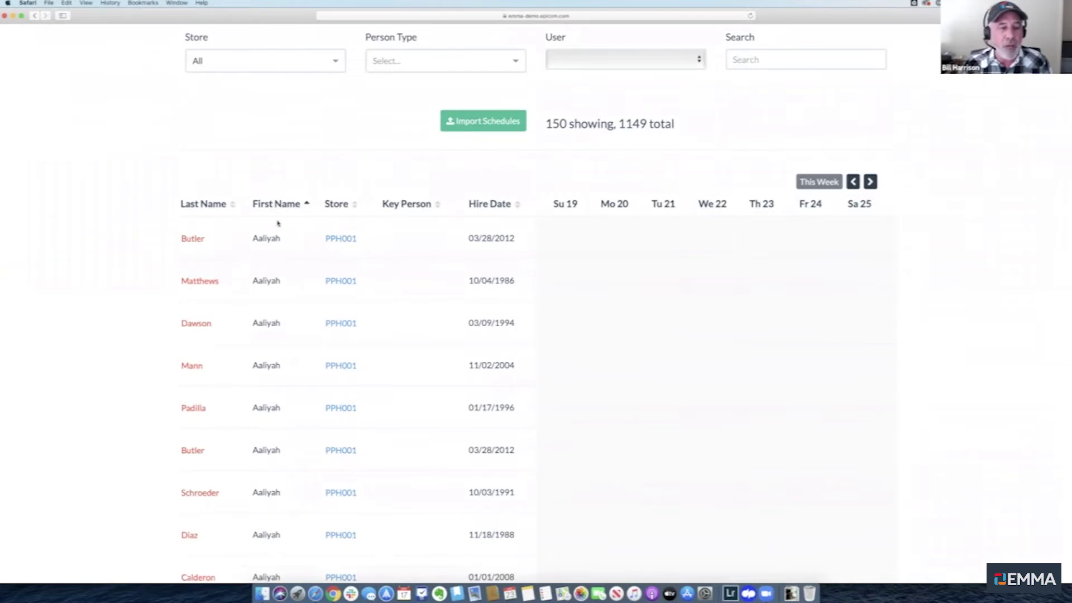
{"action": "scroll", "coordinate": [277, 223], "scroll_direction": "down", "scroll_amount": 2}
{"action": "scroll", "coordinate": [278, 223], "scroll_direction": "up", "scroll_amount": 2}
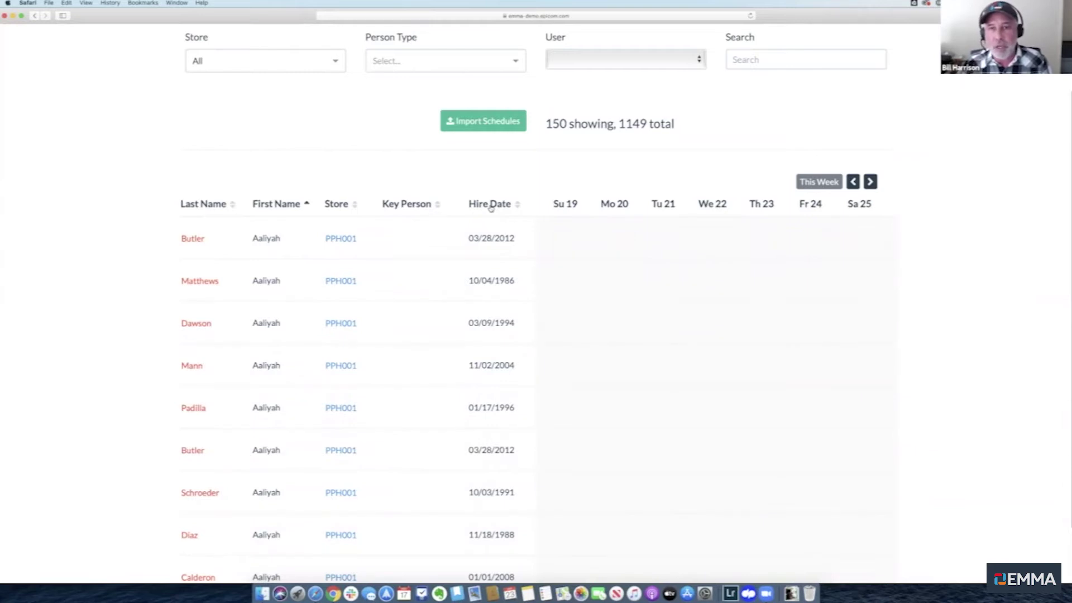
{"action": "scroll", "coordinate": [489, 215], "scroll_direction": "up", "scroll_amount": 3}
{"action": "left_click", "coordinate": [507, 134]}
{"action": "scroll", "coordinate": [503, 144], "scroll_direction": "down", "scroll_amount": 1}
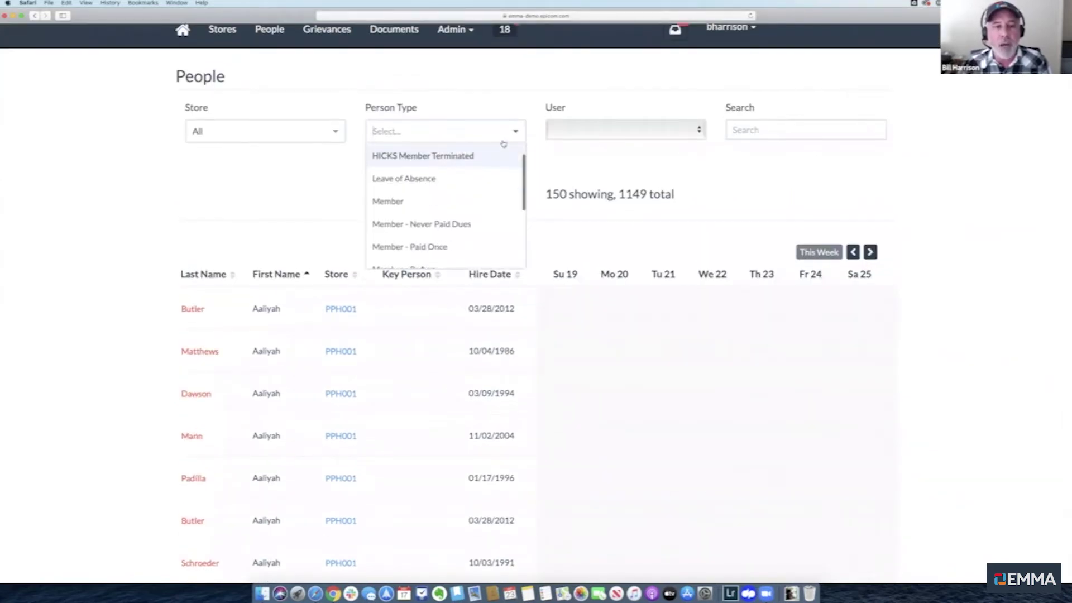
Filter People to type Member and sort by Hire Date, newest first
{"action": "left_click", "coordinate": [404, 198]}
{"action": "left_click", "coordinate": [313, 203]}
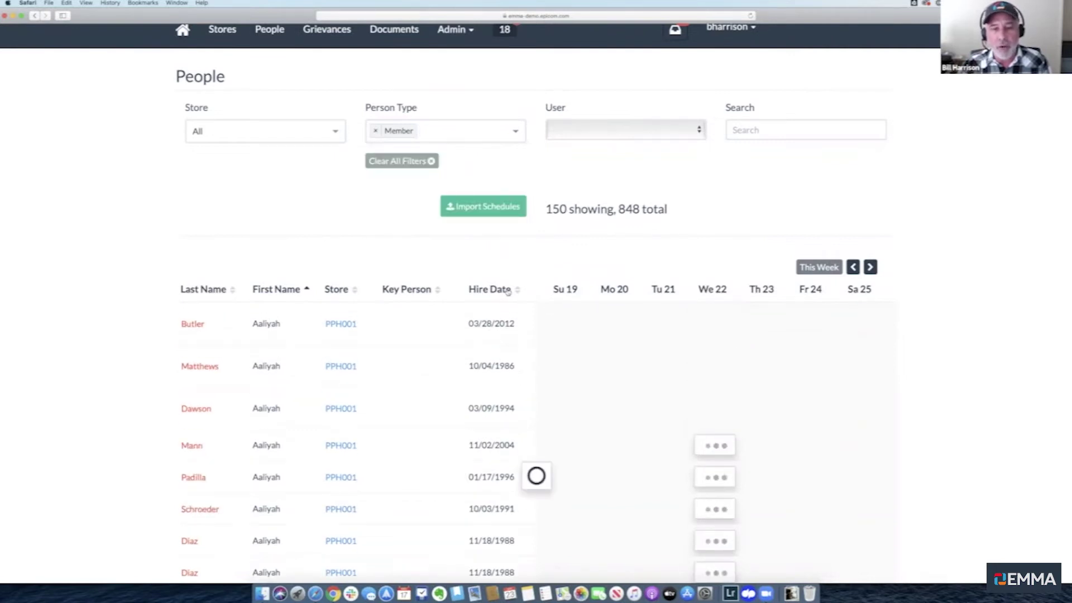
{"action": "left_click", "coordinate": [507, 290]}
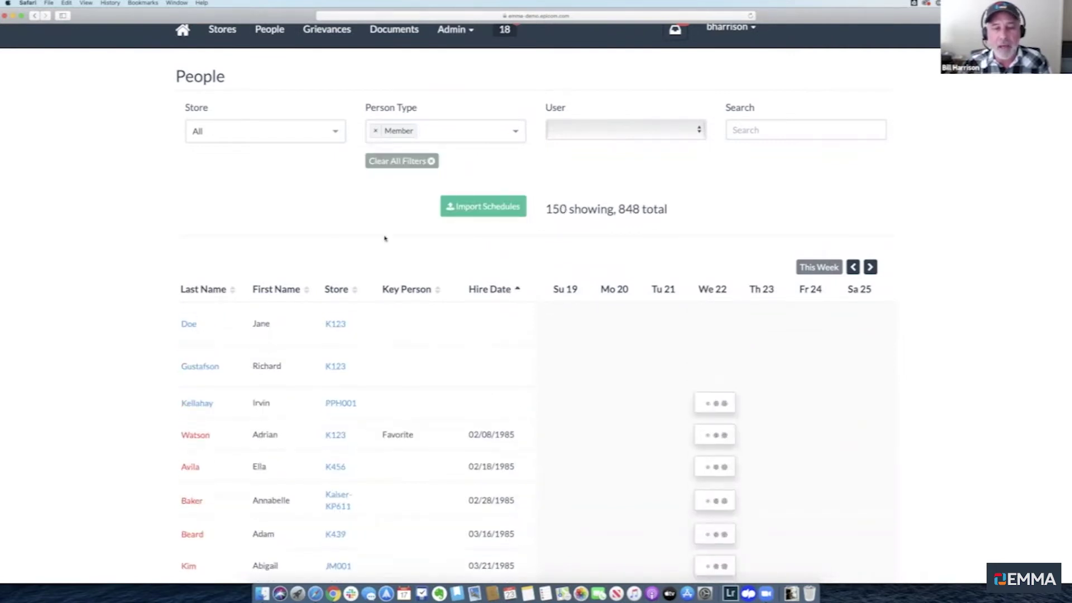
{"action": "scroll", "coordinate": [384, 238], "scroll_direction": "down", "scroll_amount": 3}
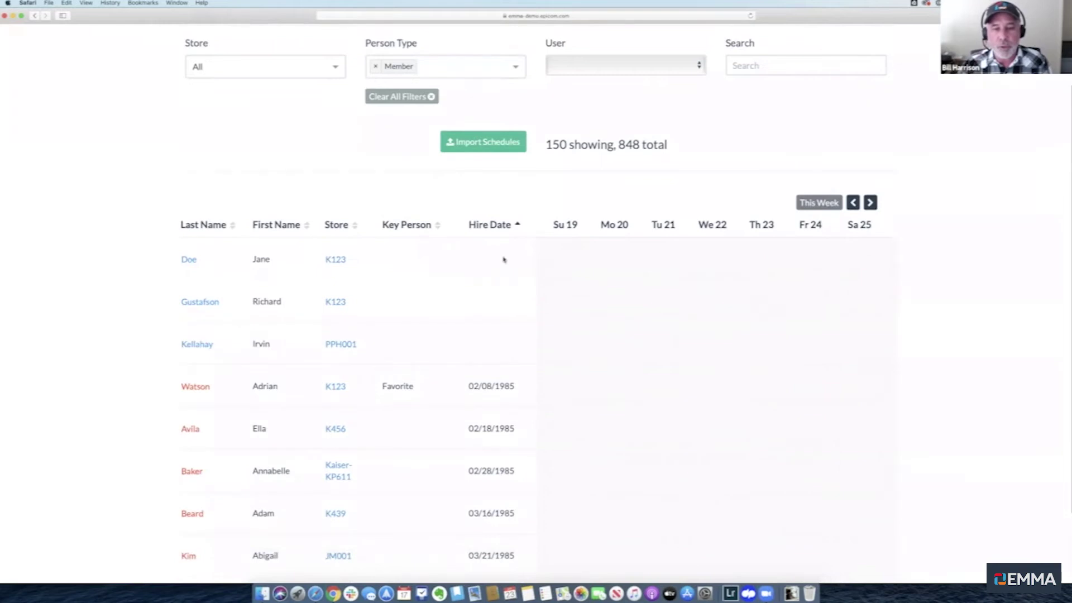
{"action": "scroll", "coordinate": [491, 352], "scroll_direction": "down", "scroll_amount": 3}
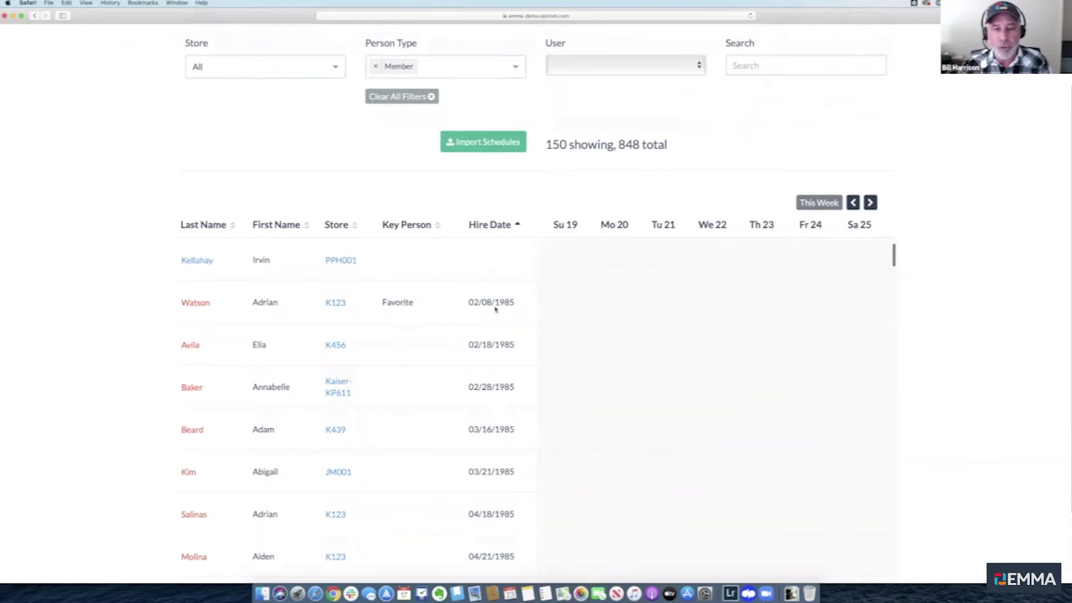
{"action": "left_click", "coordinate": [497, 225]}
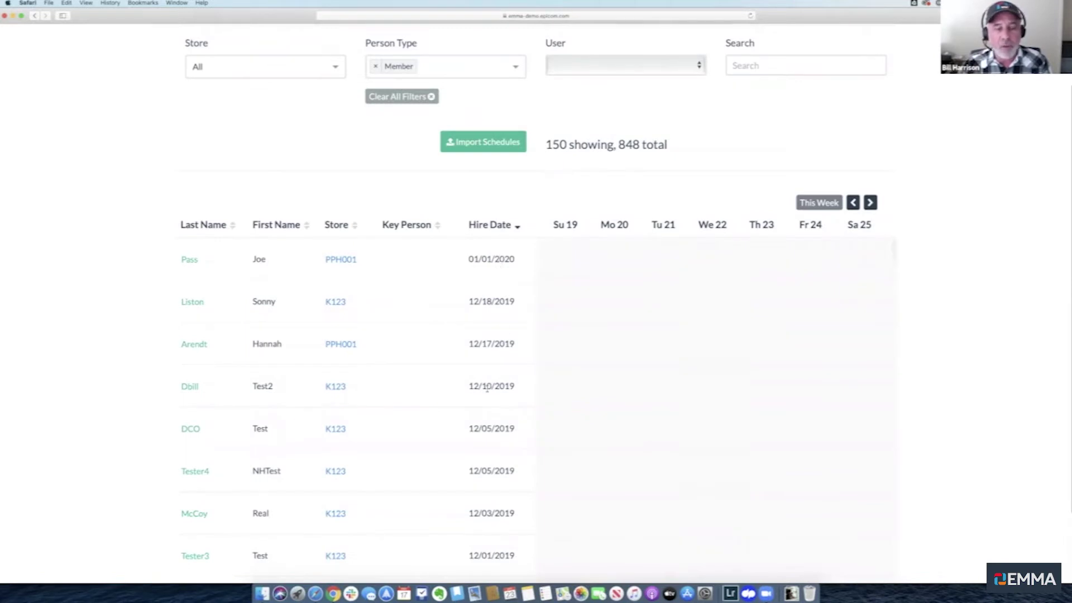
{"action": "scroll", "coordinate": [488, 389], "scroll_direction": "down", "scroll_amount": 5}
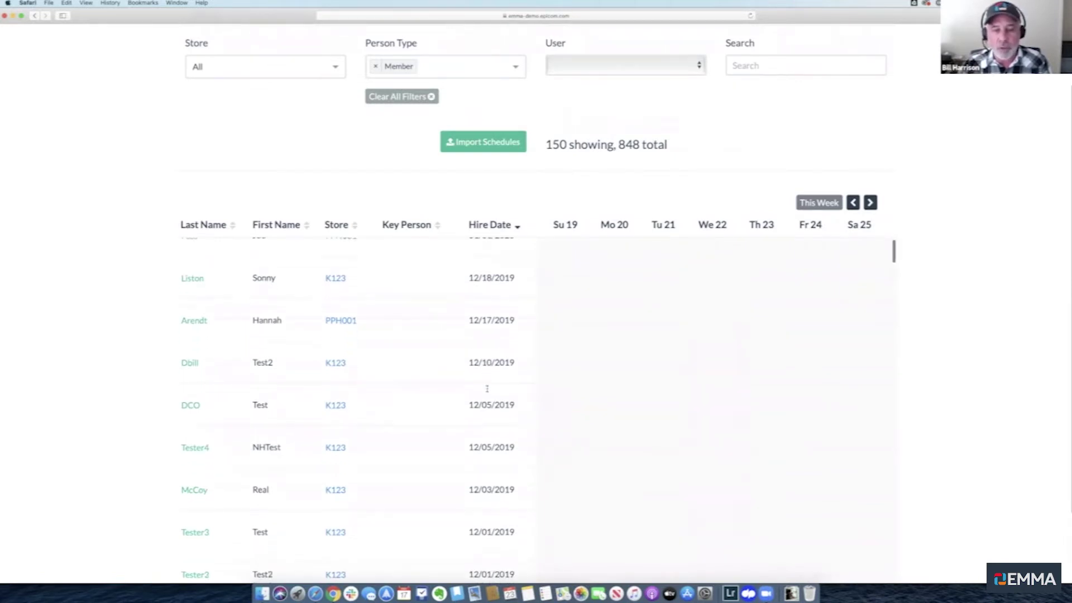
{"action": "scroll", "coordinate": [487, 390], "scroll_direction": "up", "scroll_amount": 7}
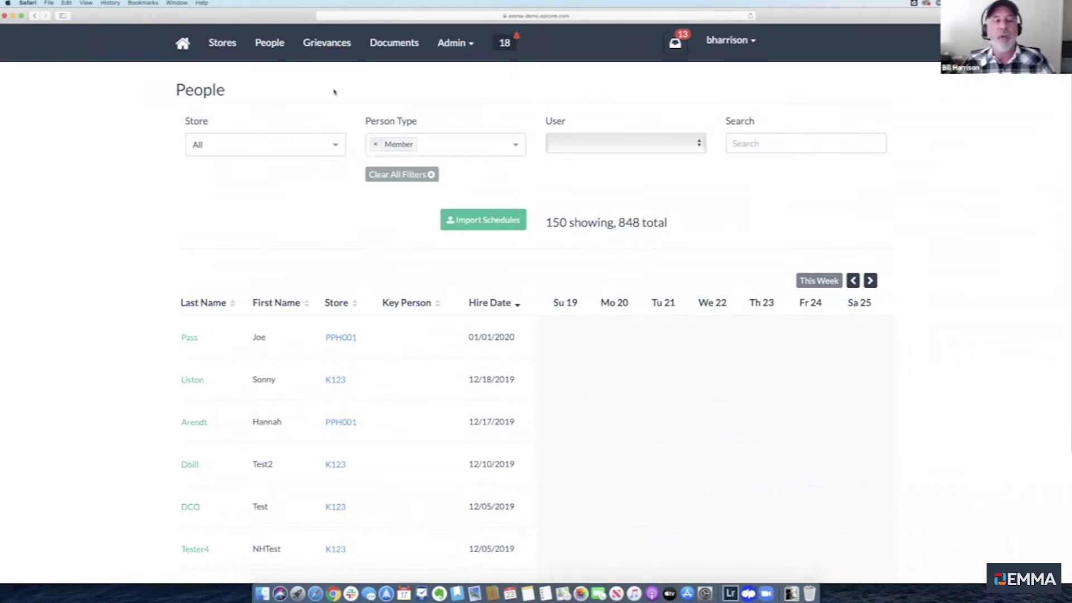
Move through Grievances and Documents to the Stores list of six active stores
{"action": "left_click", "coordinate": [329, 44]}
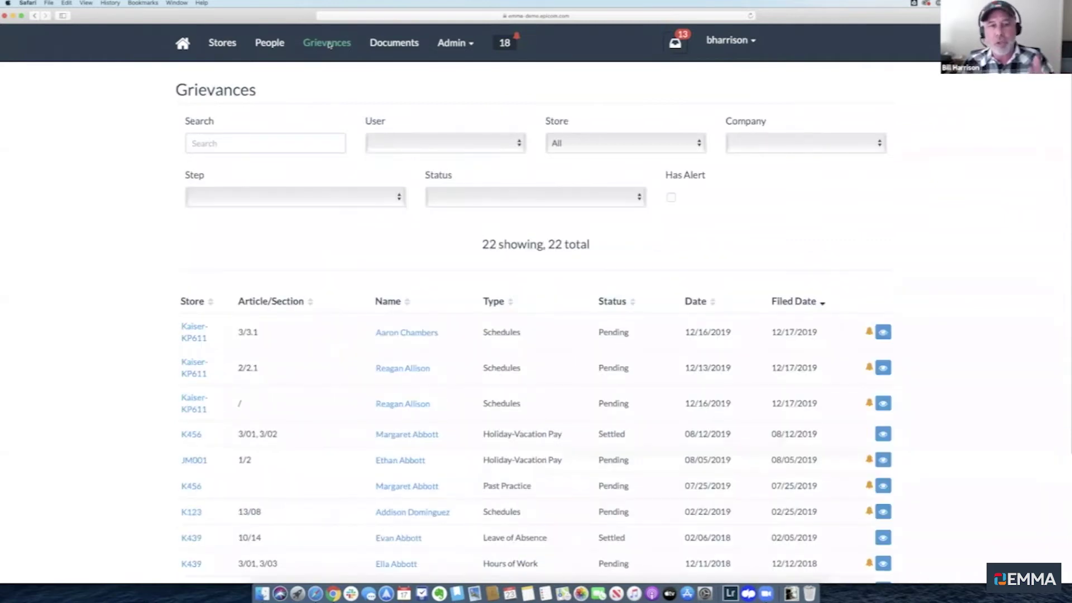
{"action": "left_click", "coordinate": [394, 46]}
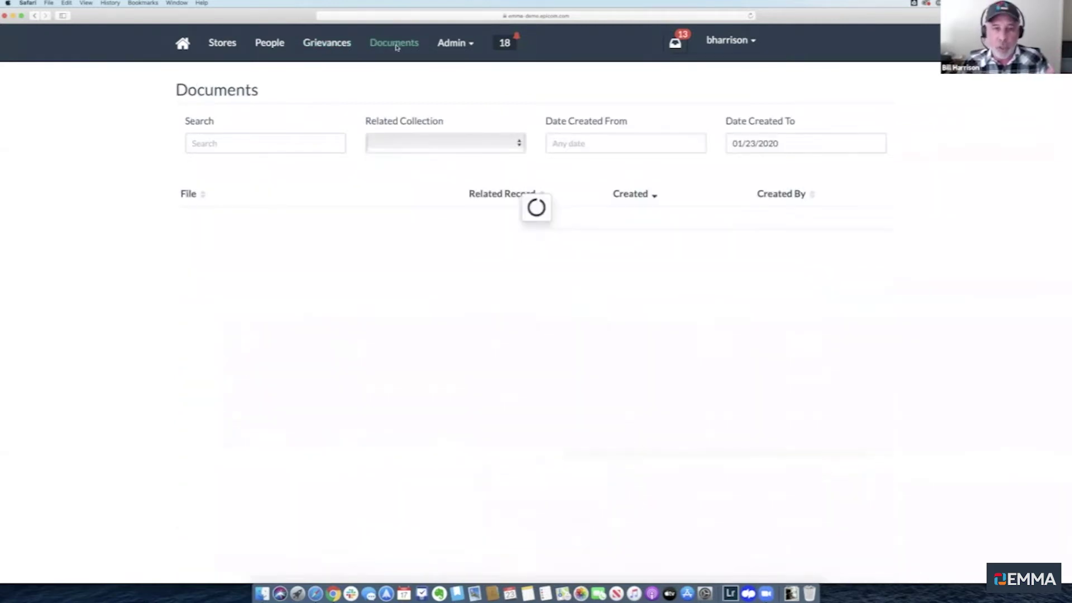
{"action": "left_click", "coordinate": [220, 45]}
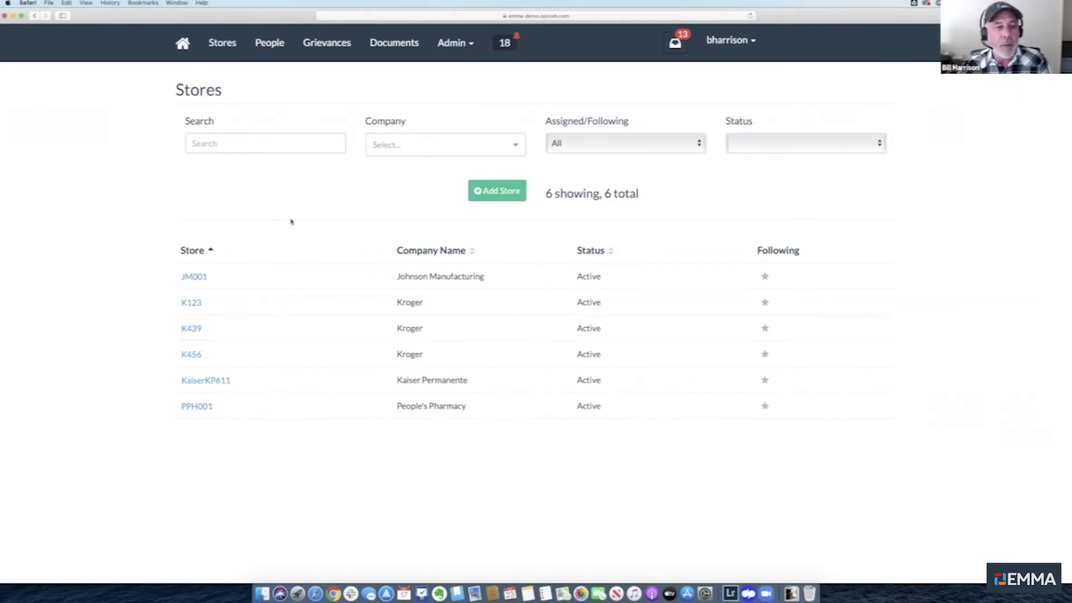
Open store K123's detail page from the Stores list
{"action": "left_click", "coordinate": [191, 302]}
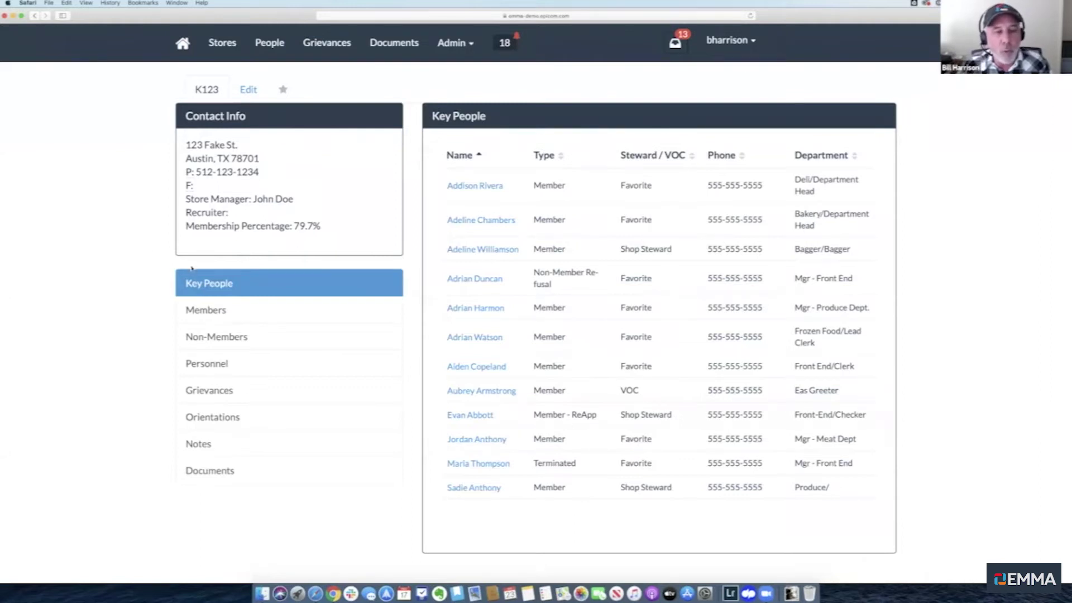
Show the list of store K123's members
{"action": "left_click", "coordinate": [203, 310]}
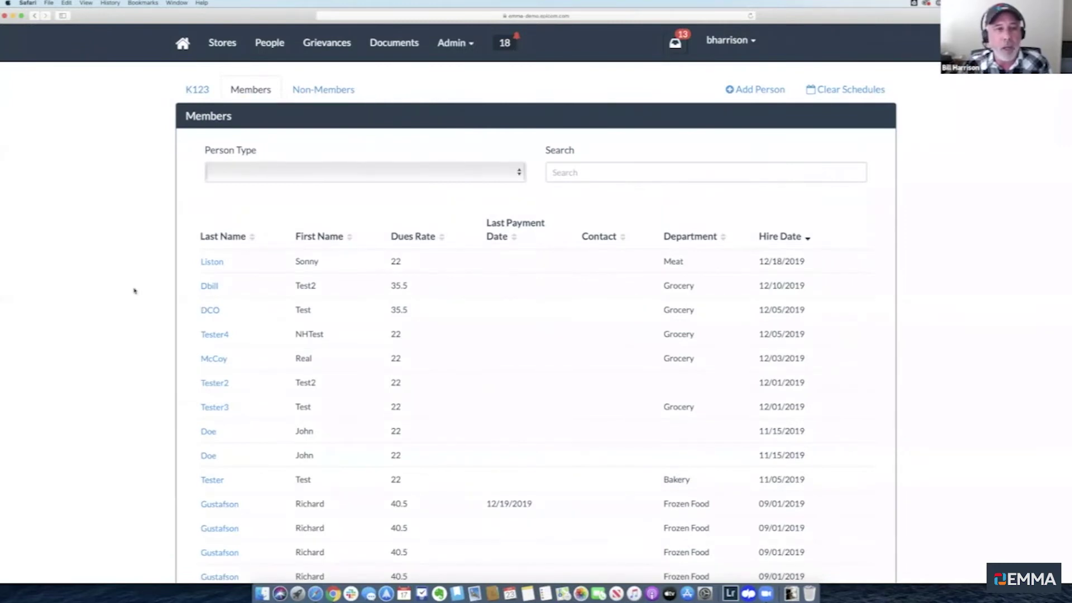
{"action": "left_click", "coordinate": [198, 98]}
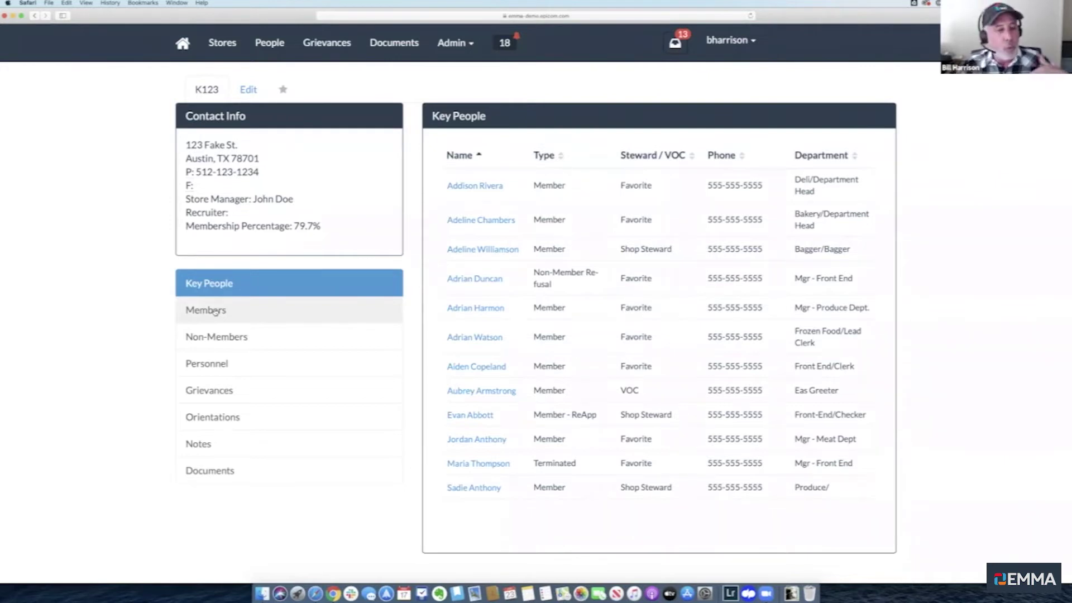
{"action": "left_click", "coordinate": [214, 311]}
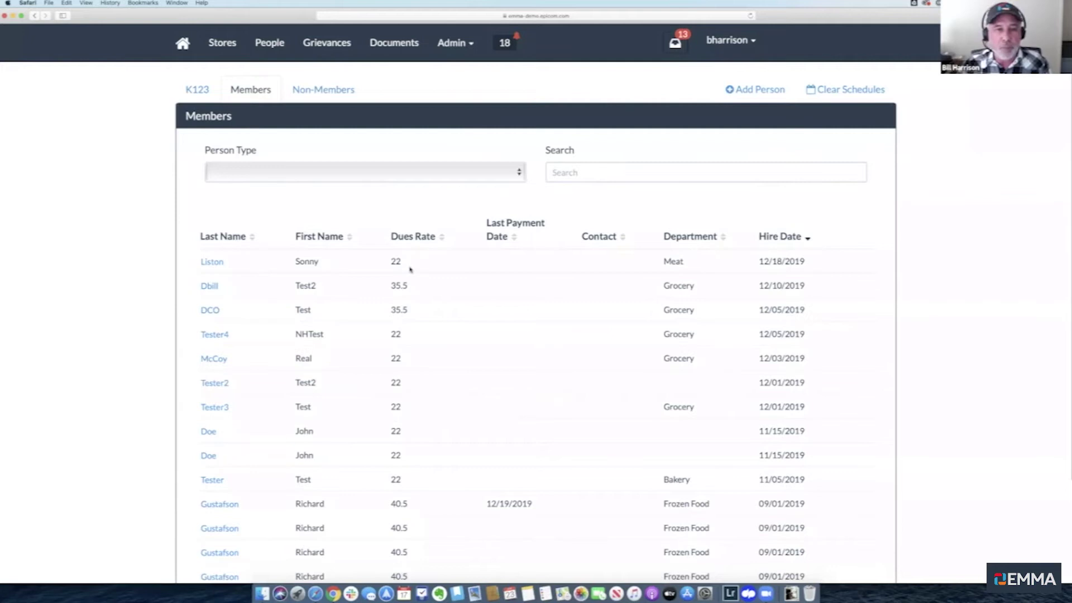
{"action": "scroll", "coordinate": [419, 328], "scroll_direction": "down", "scroll_amount": 20}
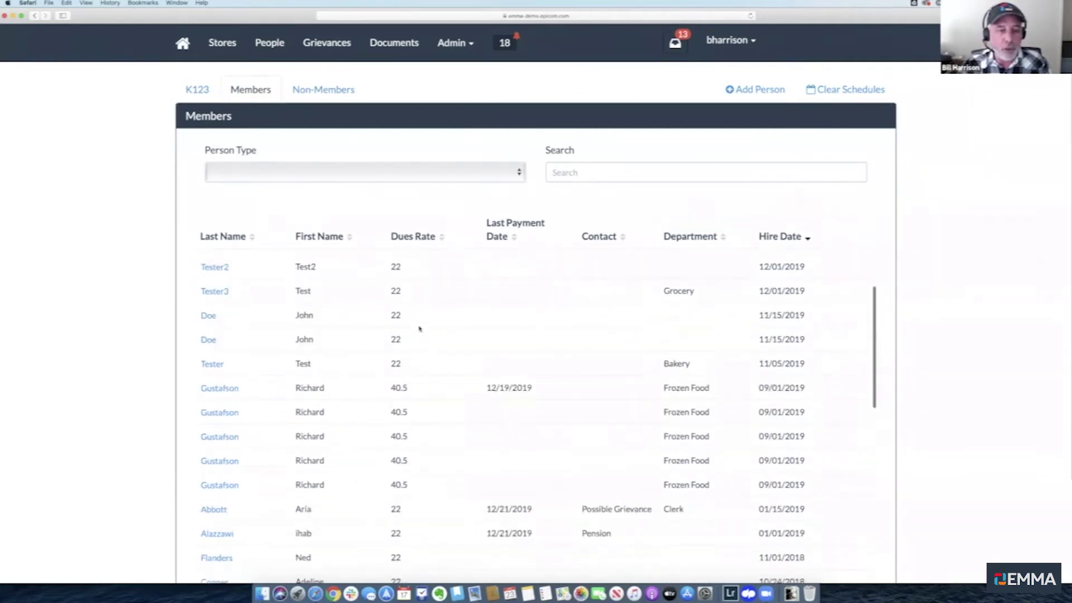
{"action": "scroll", "coordinate": [419, 329], "scroll_direction": "up", "scroll_amount": 20}
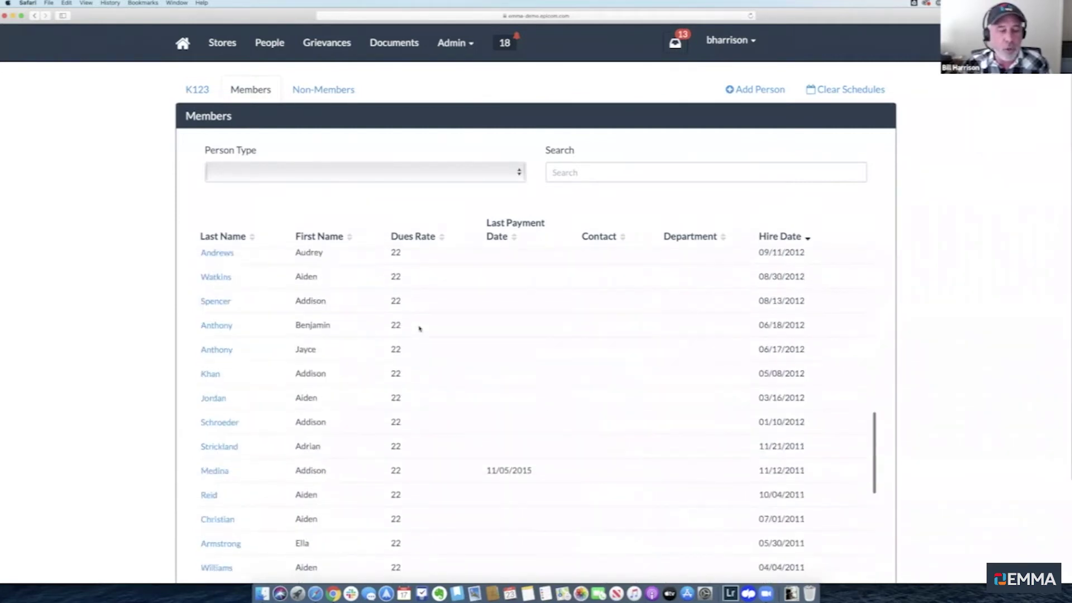
Search the K123 members by the member's last name and open the matching record
{"action": "left_click", "coordinate": [594, 170]}
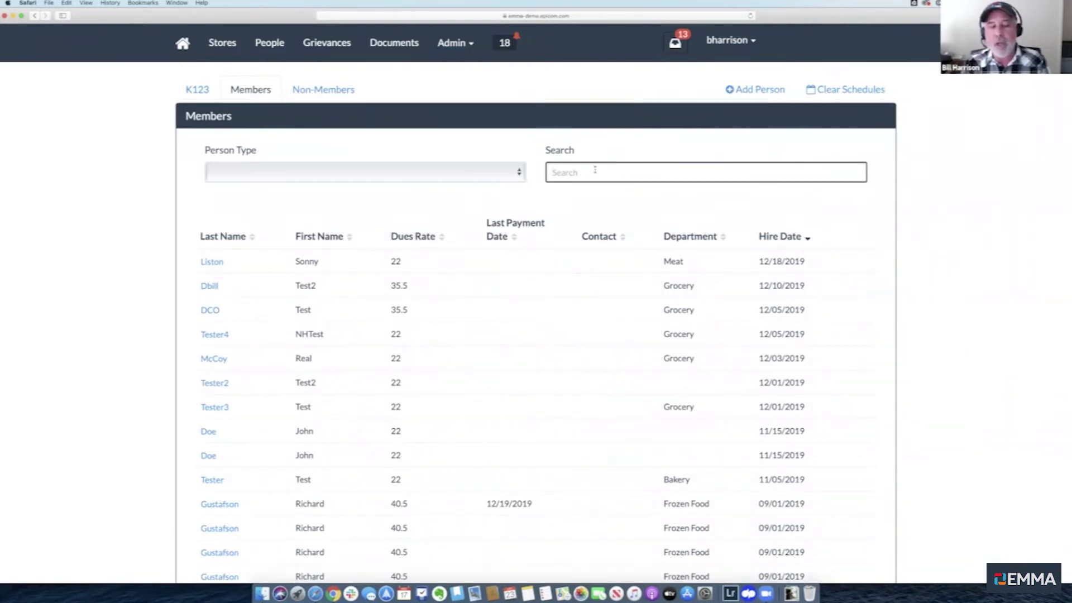
{"action": "type", "text": "bob"}
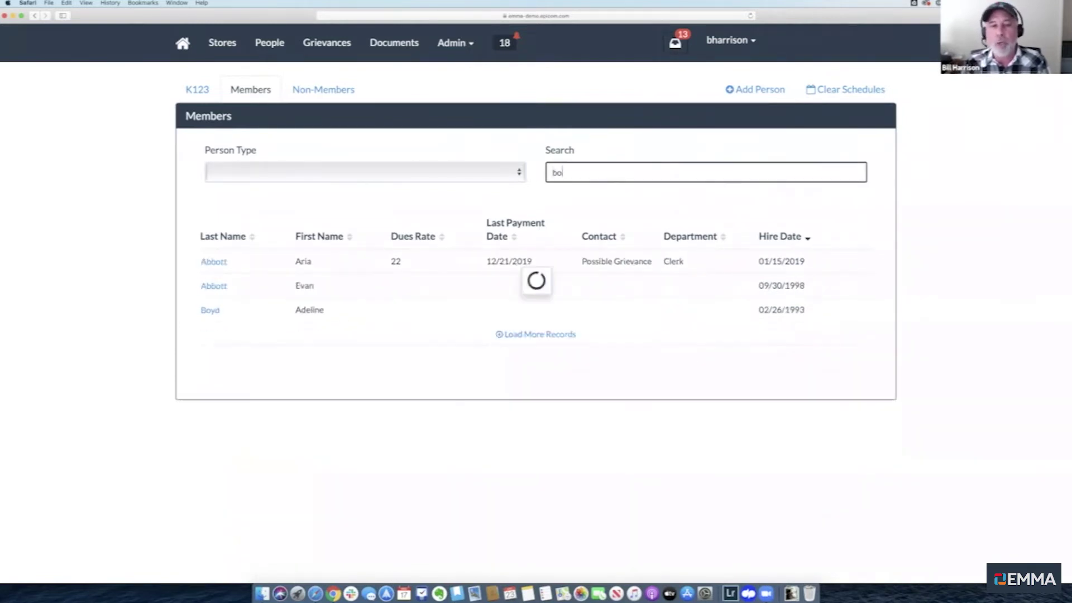
{"action": "key", "text": "BackSpace"}
{"action": "key", "text": "BackSpace"}
{"action": "key", "text": "BackSpace"}
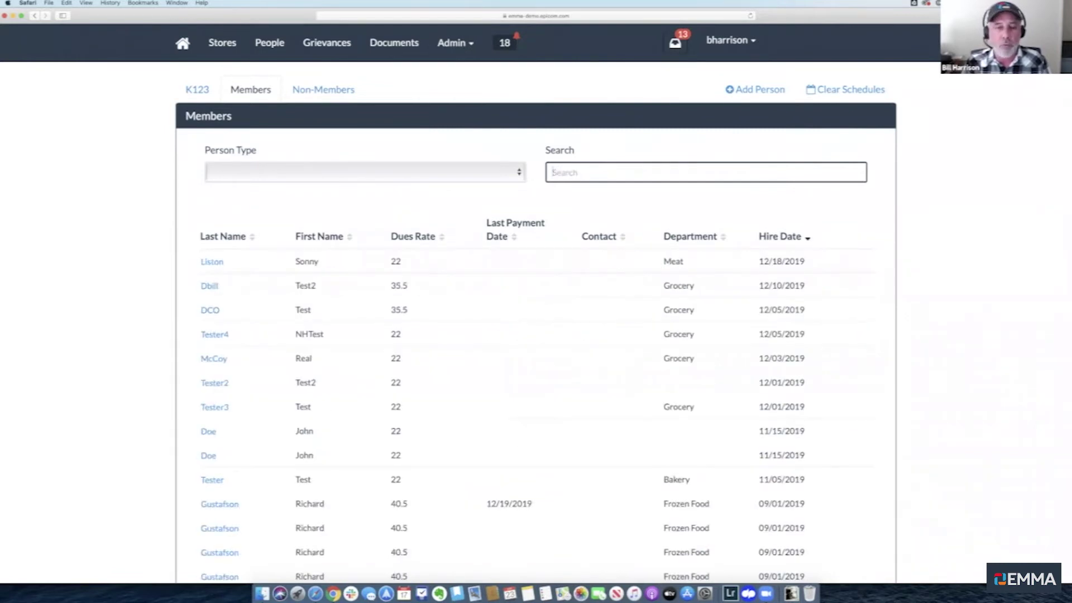
{"action": "scroll", "coordinate": [536, 413], "scroll_direction": "down", "scroll_amount": 5}
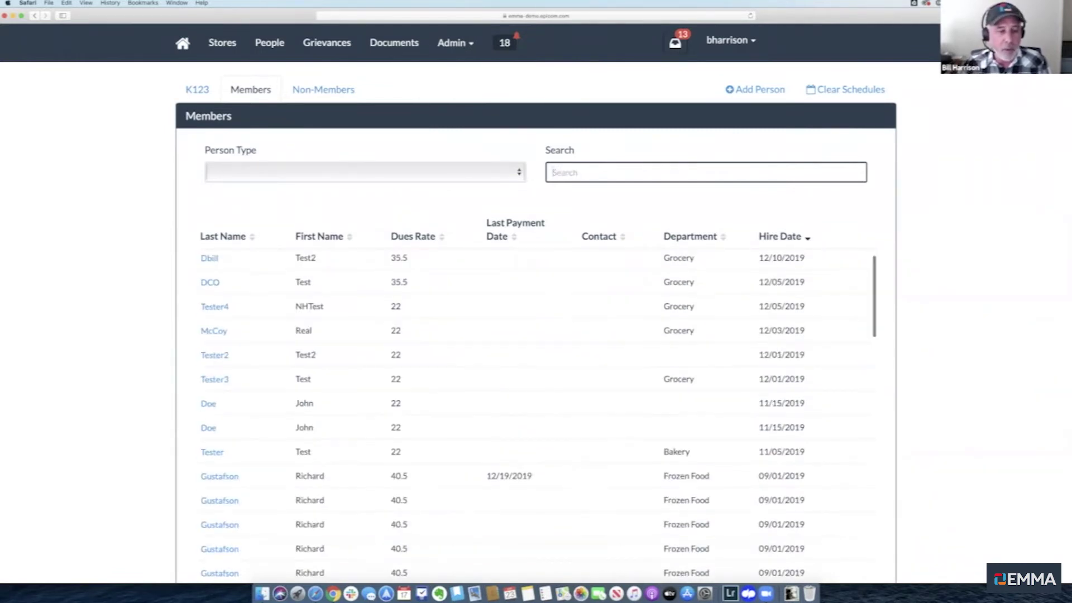
{"action": "scroll", "coordinate": [530, 334], "scroll_direction": "down", "scroll_amount": 1}
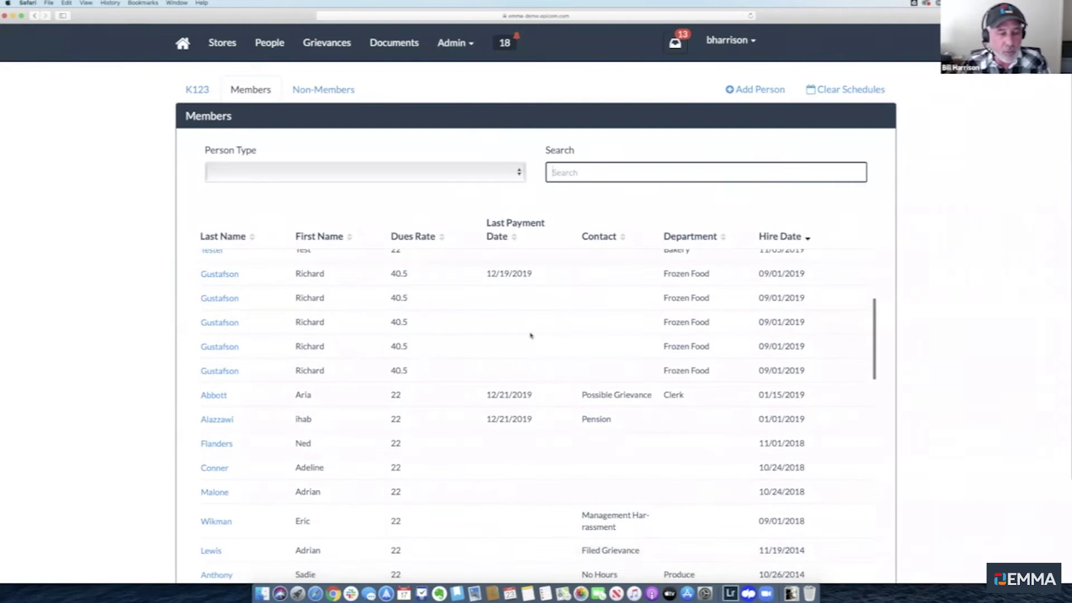
{"action": "scroll", "coordinate": [530, 334], "scroll_direction": "down", "scroll_amount": 1}
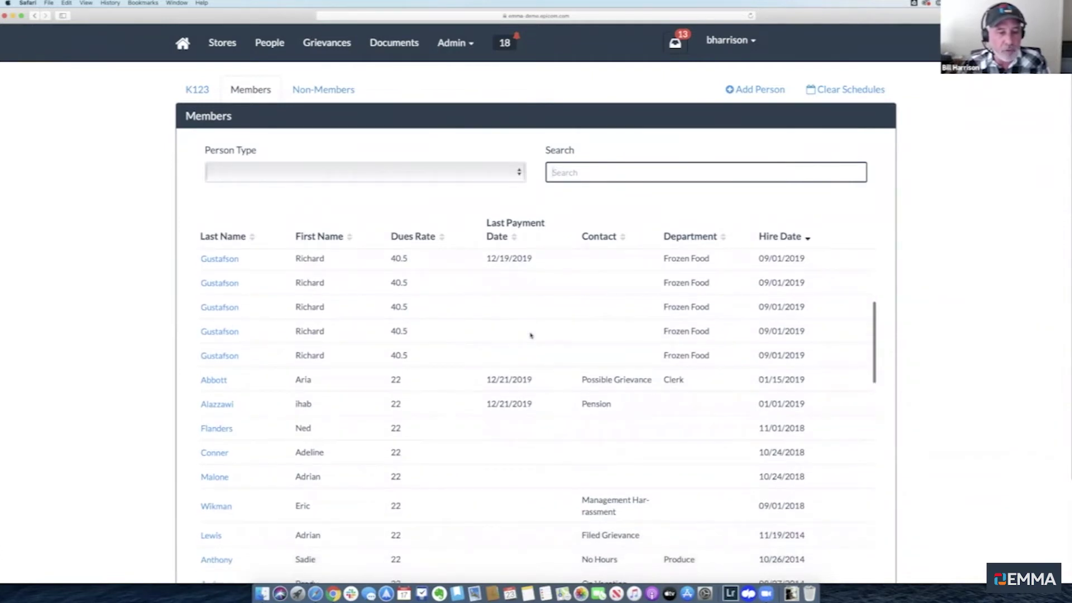
{"action": "type", "text": "lewis"}
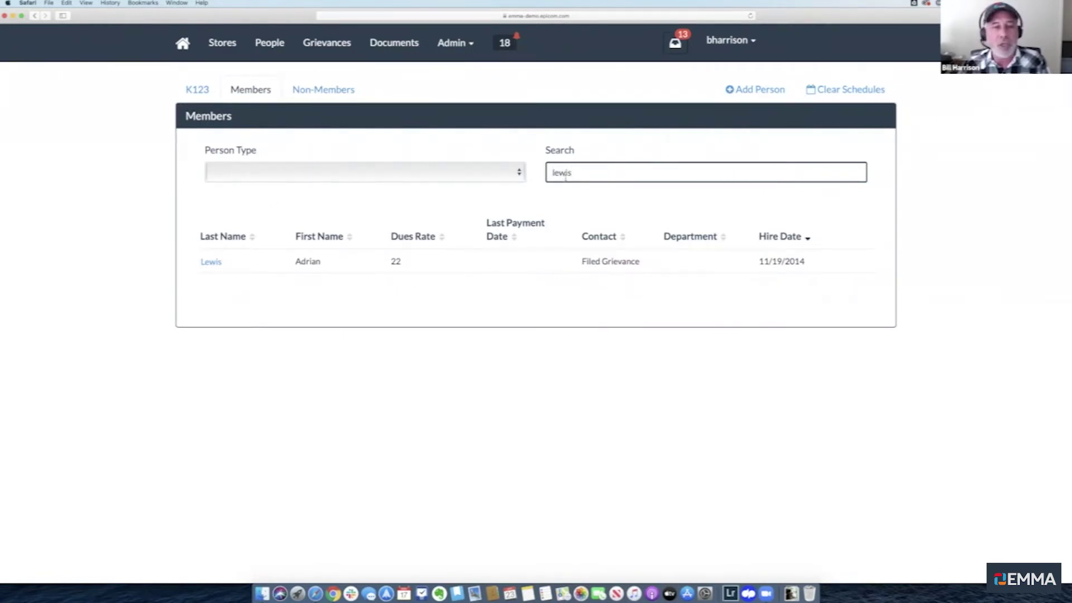
{"action": "left_click", "coordinate": [211, 262]}
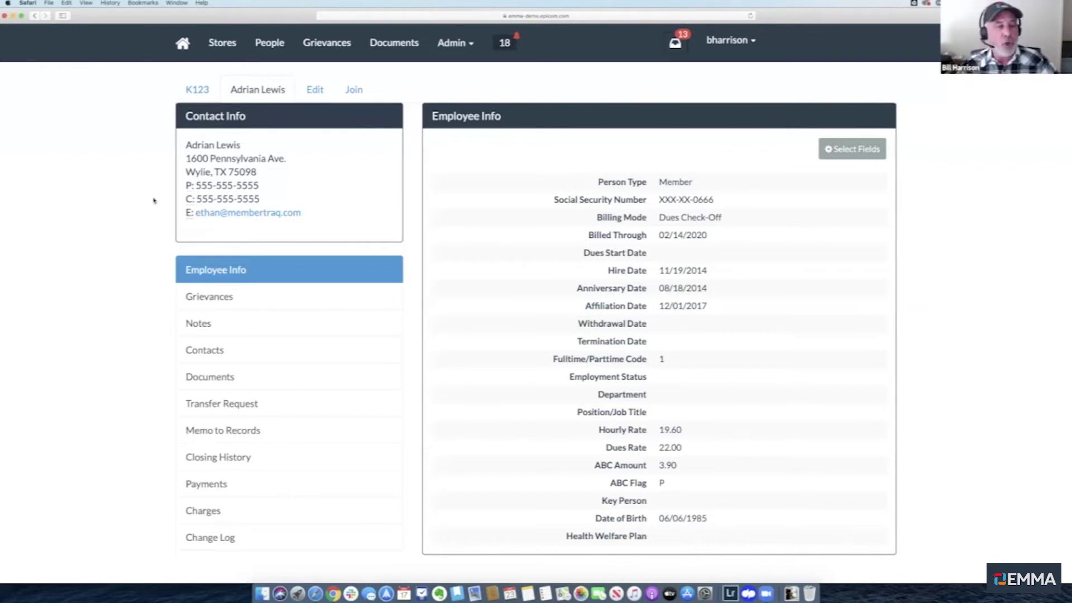
Open the member's record in the Edit form to show the personal fields
{"action": "left_click_drag", "start_coordinate": [260, 198], "coordinate": [182, 199]}
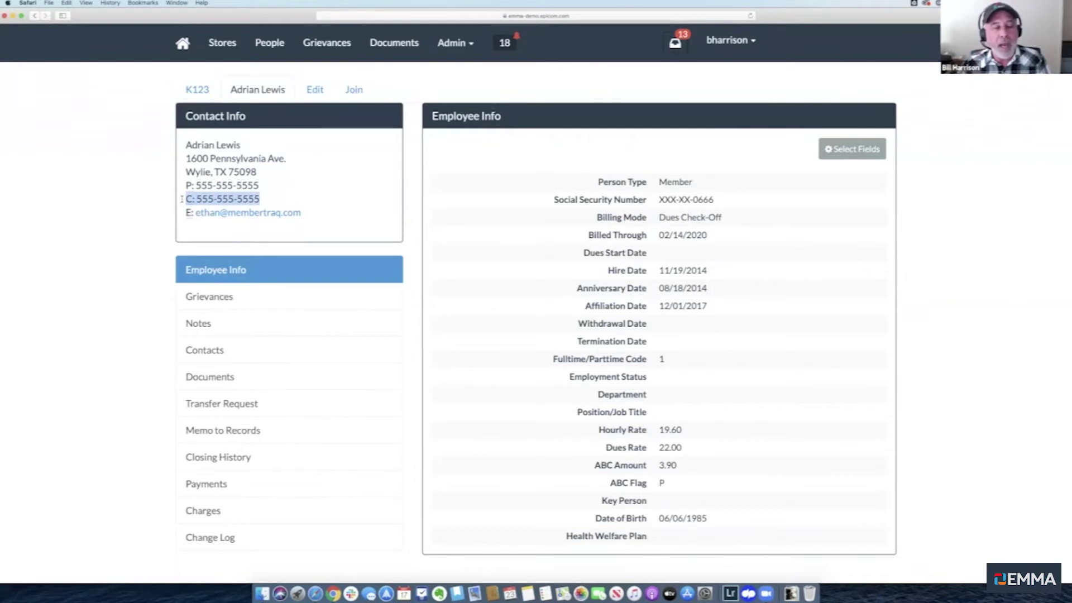
{"action": "left_click", "coordinate": [148, 197]}
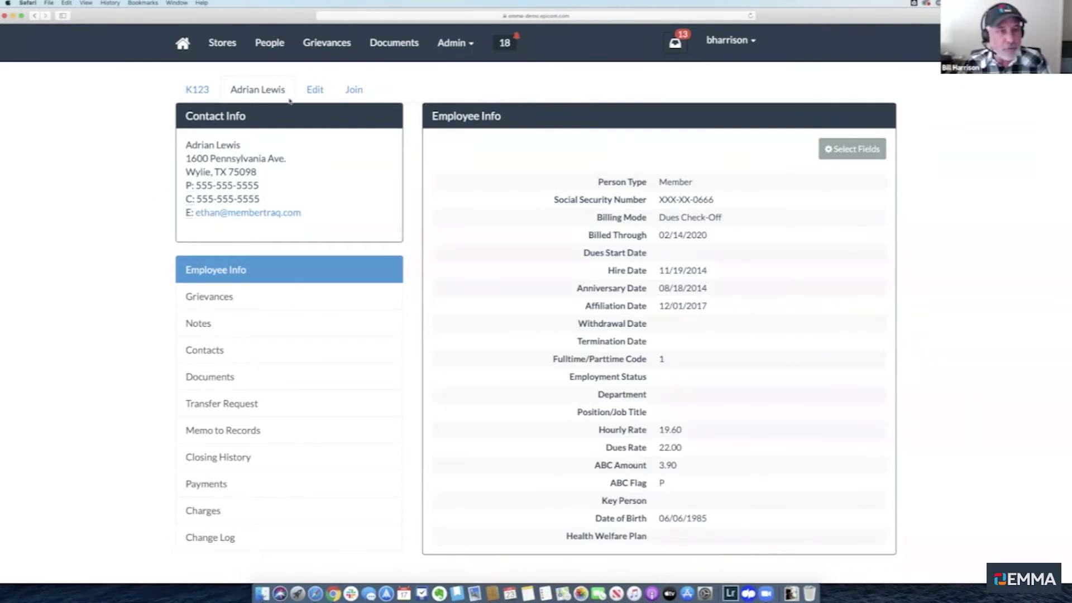
{"action": "left_click", "coordinate": [319, 89]}
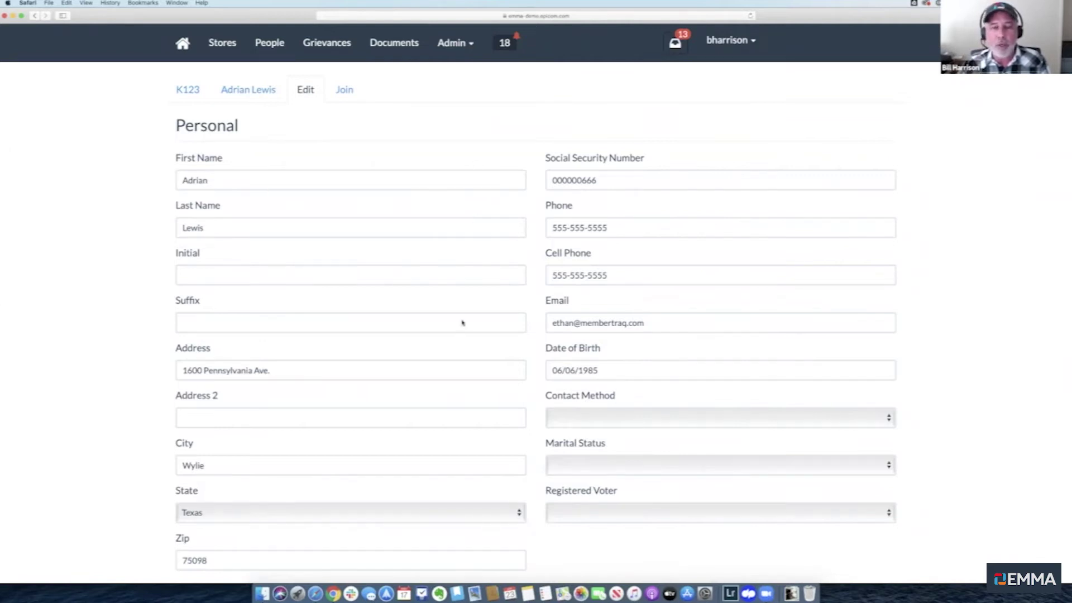
Change the phone number's ending to 555 and the cell's to 4444, then save
{"action": "scroll", "coordinate": [462, 323], "scroll_direction": "down", "scroll_amount": 2}
{"action": "left_click", "coordinate": [628, 174]}
{"action": "key", "text": "BackSpace"}
{"action": "key", "text": "BackSpace"}
{"action": "key", "text": "BackSpace"}
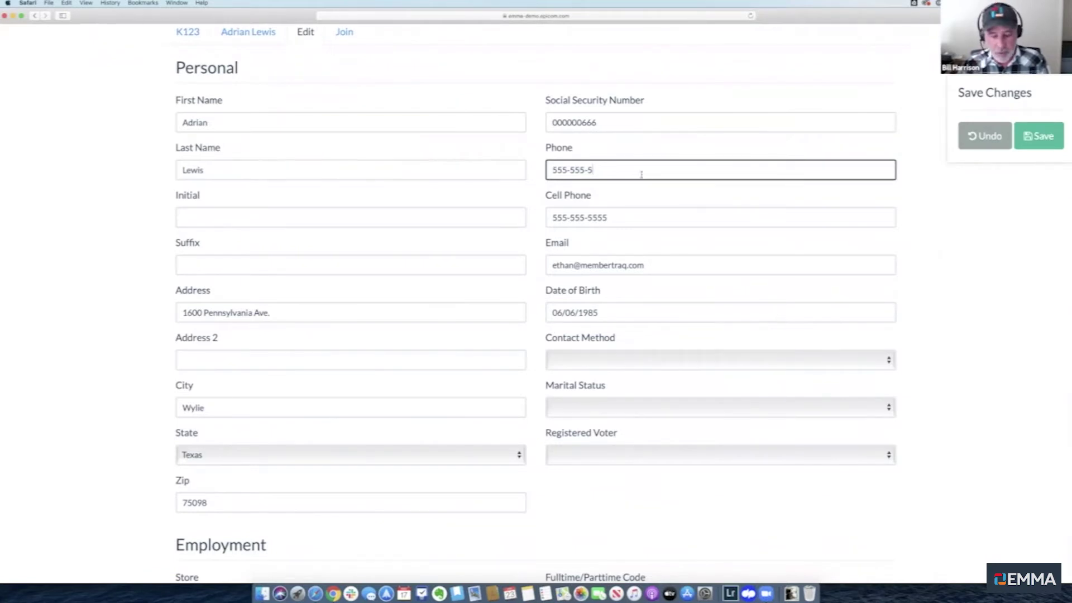
{"action": "type", "text": "555"}
{"action": "left_click", "coordinate": [632, 219]}
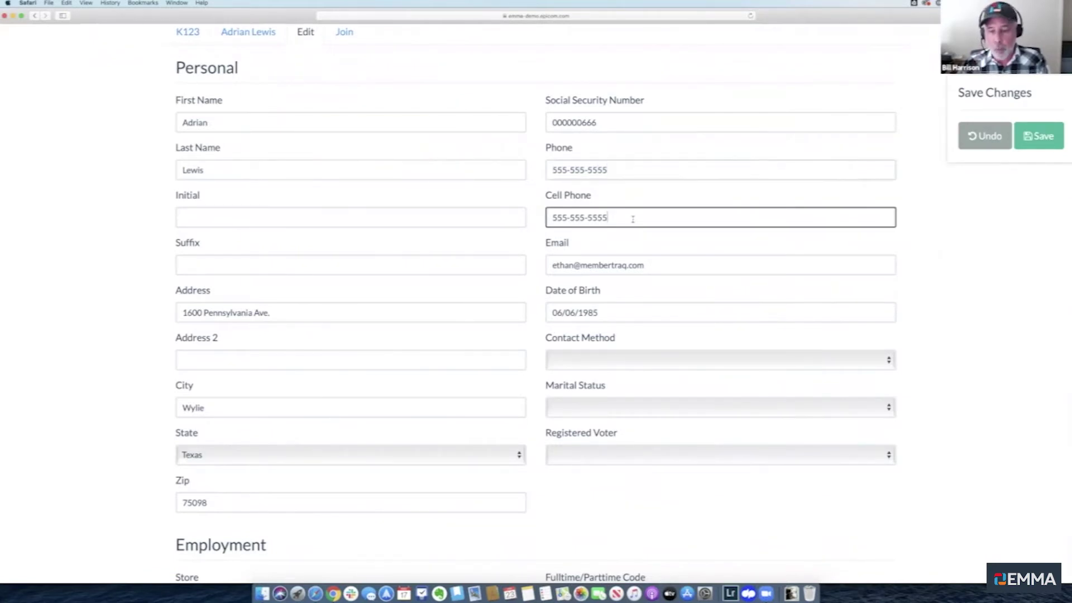
{"action": "key", "text": "BackSpace"}
{"action": "key", "text": "BackSpace"}
{"action": "key", "text": "BackSpace"}
{"action": "key", "text": "BackSpace"}
{"action": "type", "text": "4444"}
{"action": "left_click", "coordinate": [702, 271]}
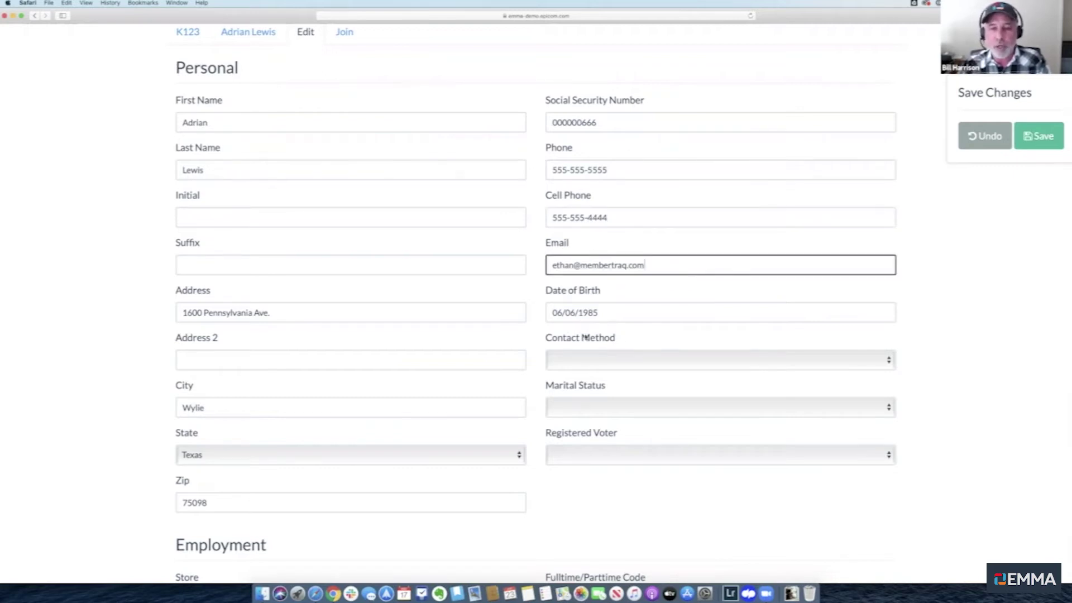
{"action": "scroll", "coordinate": [621, 377], "scroll_direction": "down", "scroll_amount": 5}
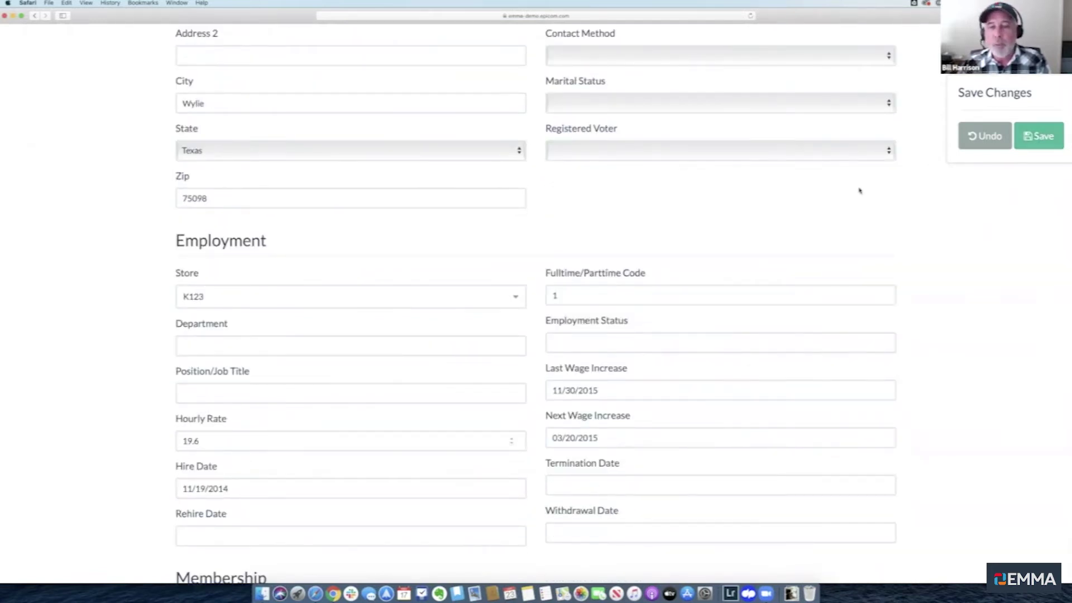
{"action": "scroll", "coordinate": [859, 190], "scroll_direction": "up", "scroll_amount": 8}
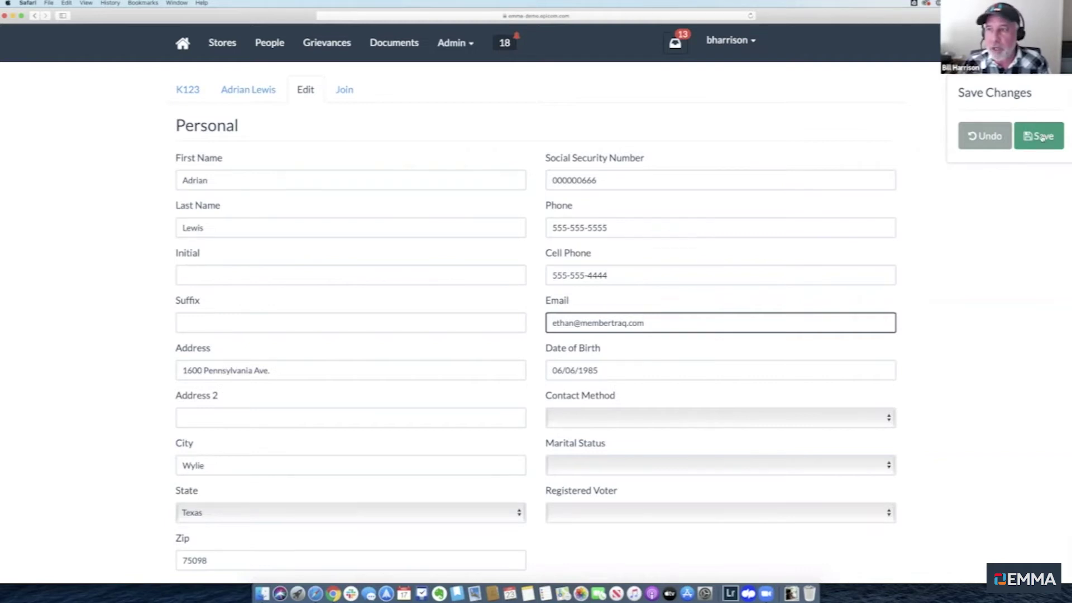
{"action": "left_click", "coordinate": [1041, 137]}
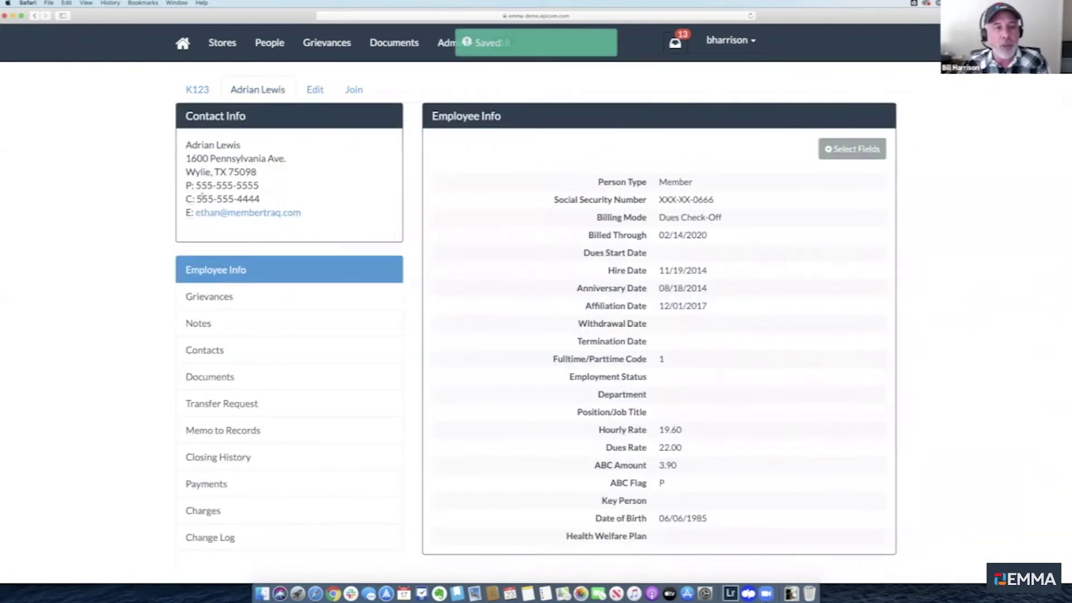
Show the member's Contacts section, listing the 01/07/2019 Filed Grievance contact
{"action": "left_click_drag", "start_coordinate": [196, 198], "coordinate": [259, 199]}
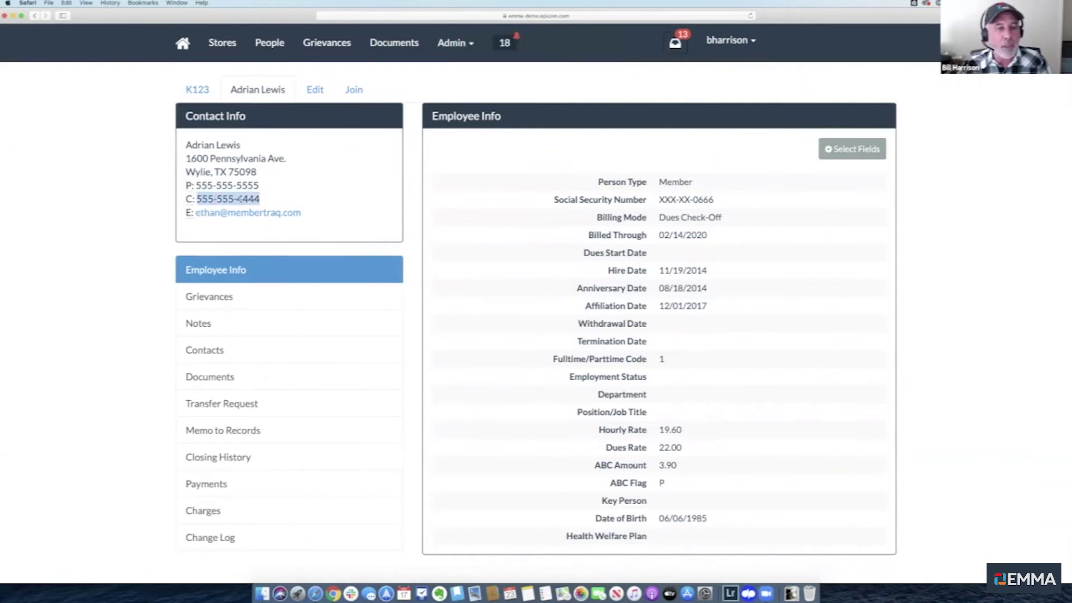
{"action": "left_click", "coordinate": [144, 188]}
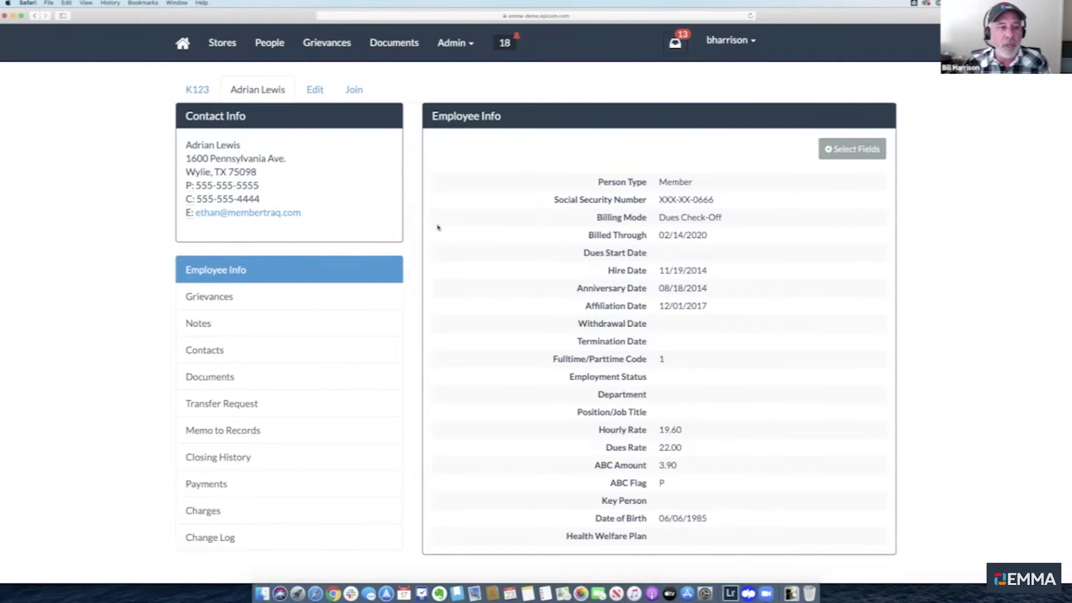
{"action": "scroll", "coordinate": [438, 228], "scroll_direction": "down", "scroll_amount": 1}
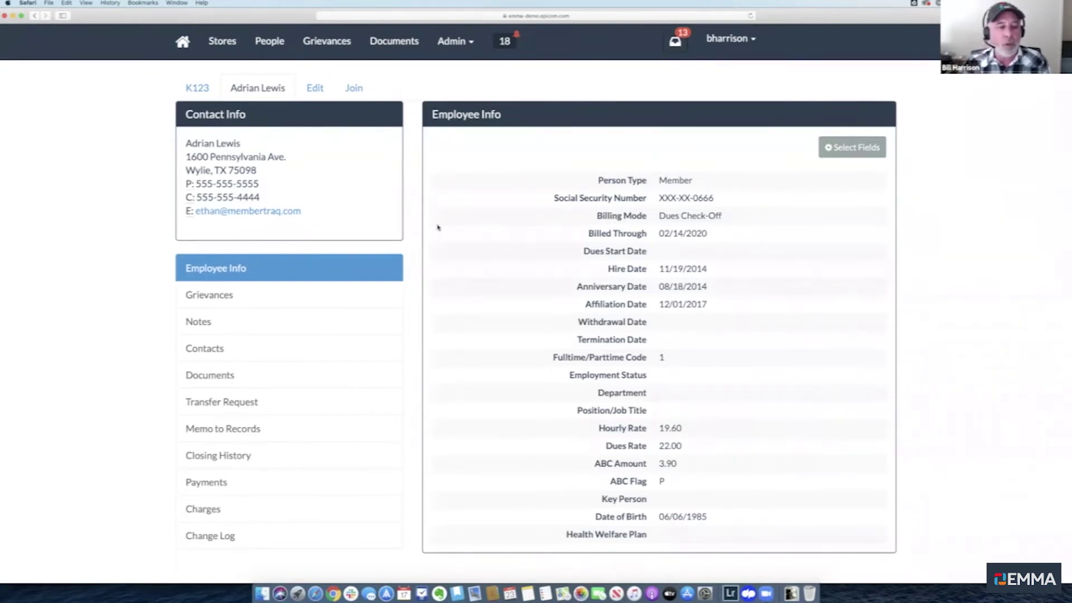
{"action": "scroll", "coordinate": [438, 228], "scroll_direction": "up", "scroll_amount": 1}
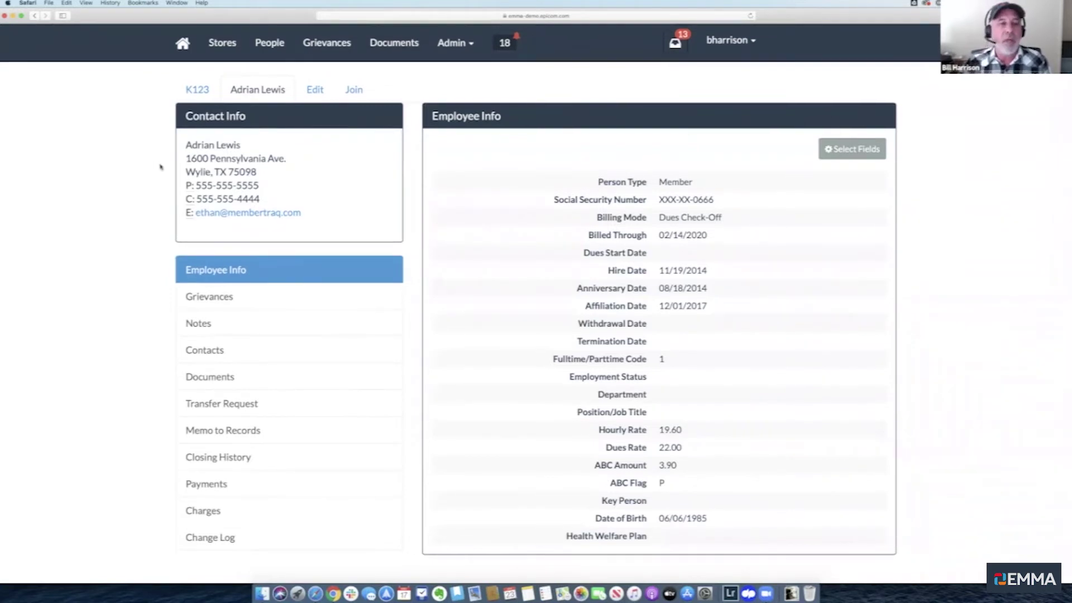
{"action": "left_click", "coordinate": [219, 350]}
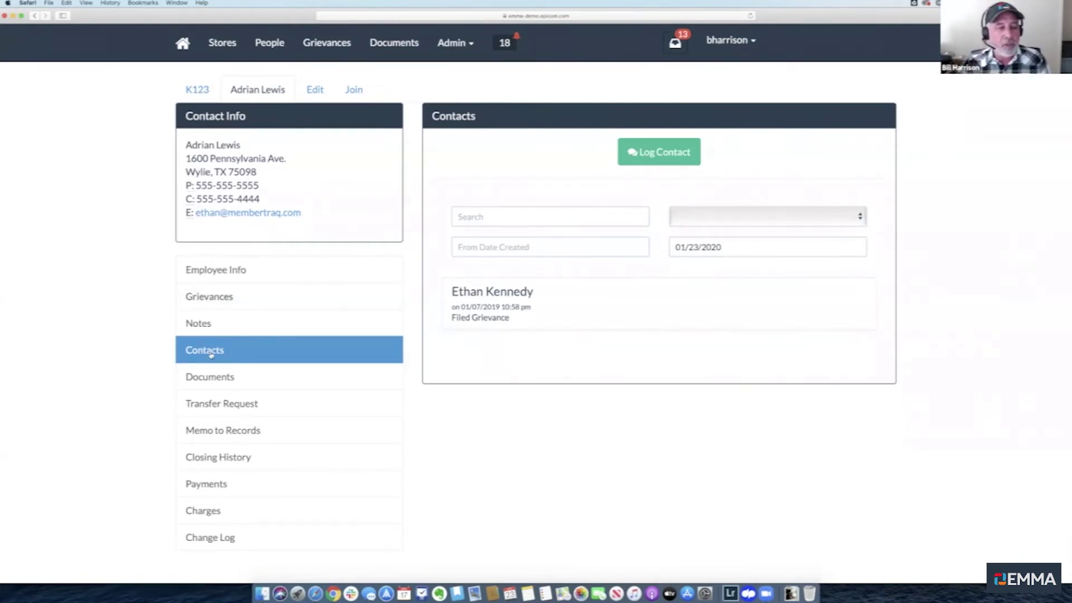
Start a new contact log dated 01/23/2020 with the rep prefilled
{"action": "left_click", "coordinate": [656, 157]}
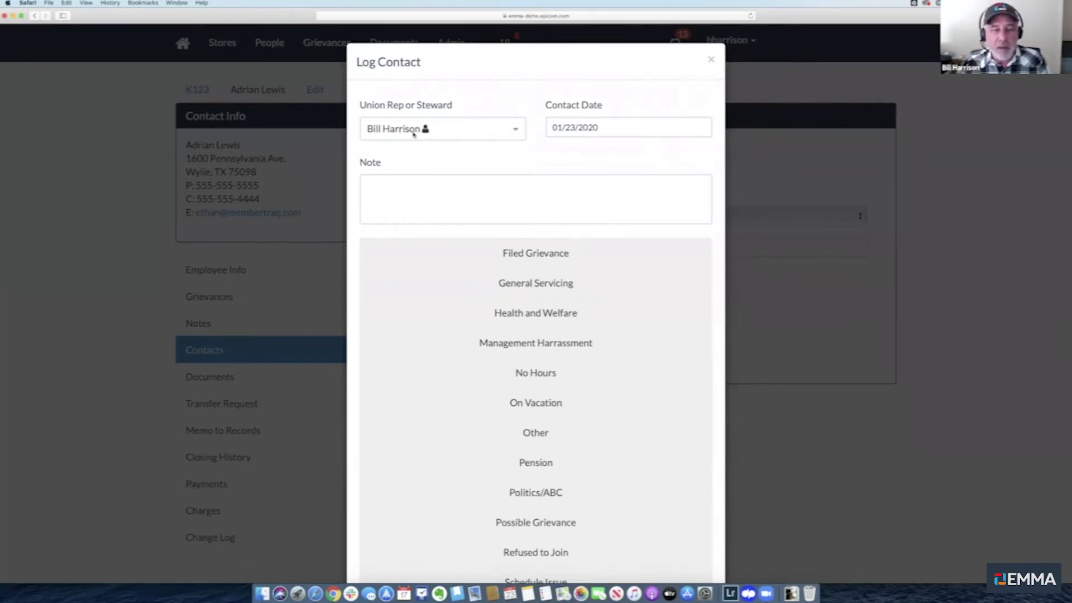
Keep the current rep and the contact date 01/23/2020
{"action": "left_click", "coordinate": [500, 129]}
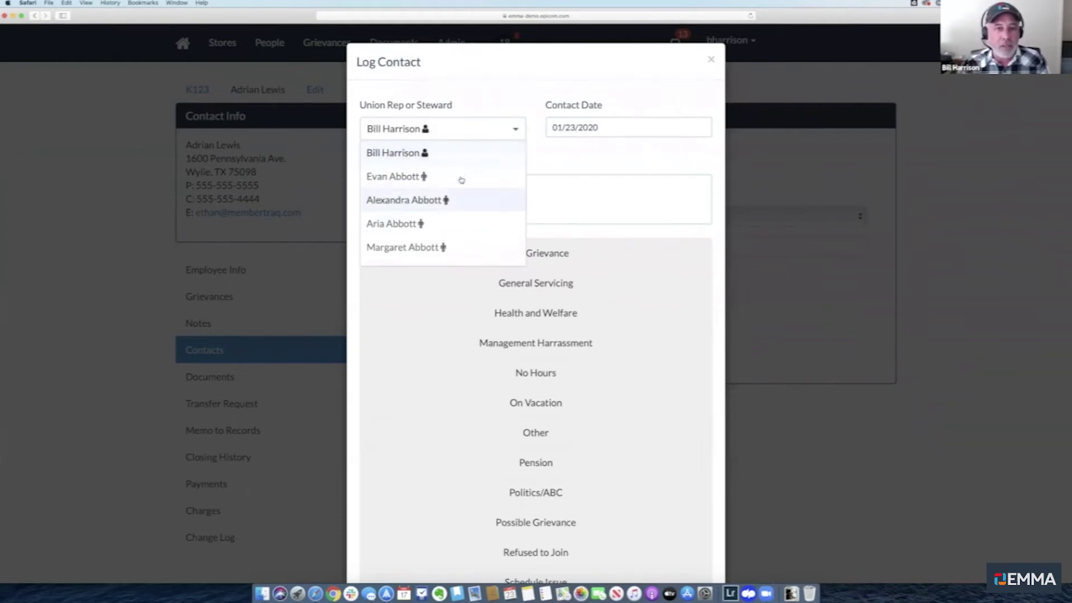
{"action": "left_click", "coordinate": [573, 158]}
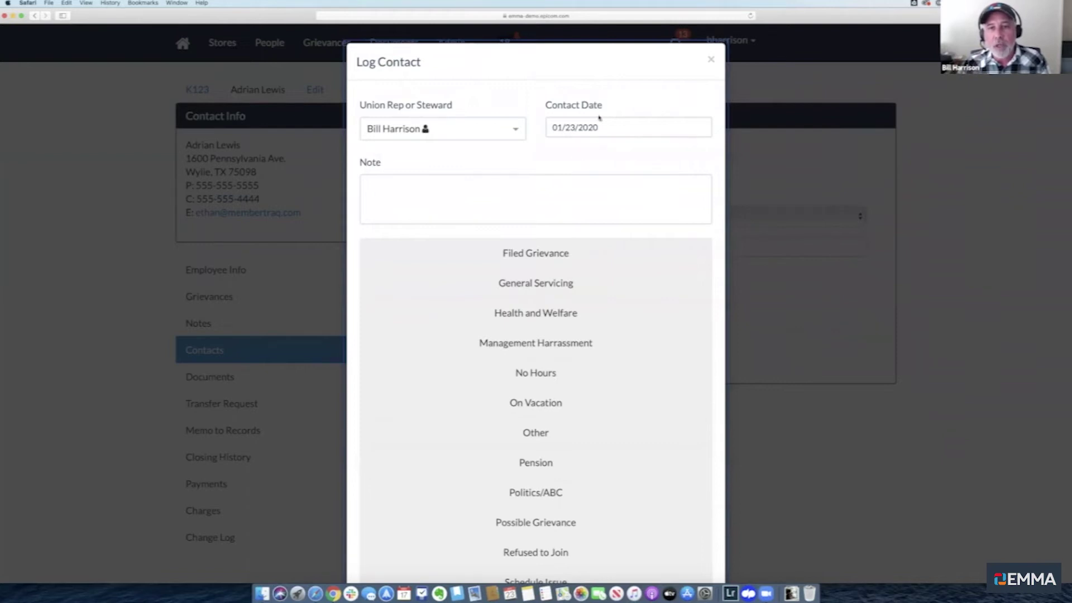
{"action": "left_click", "coordinate": [625, 126]}
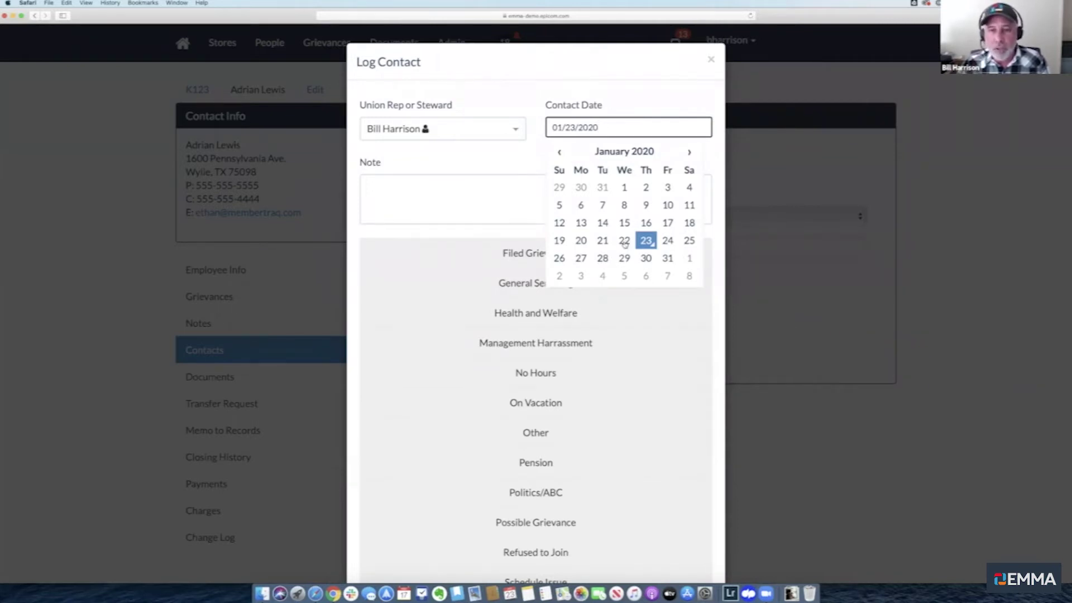
{"action": "left_click", "coordinate": [492, 167]}
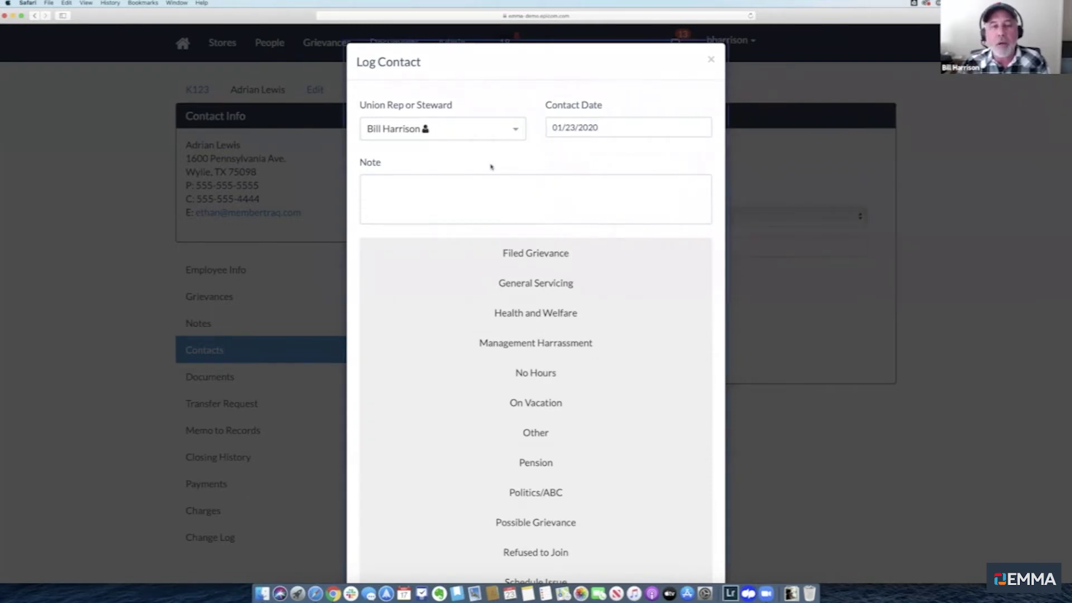
Set the contact type to Health and Welfare and save the contact
{"action": "scroll", "coordinate": [492, 166], "scroll_direction": "down", "scroll_amount": 4}
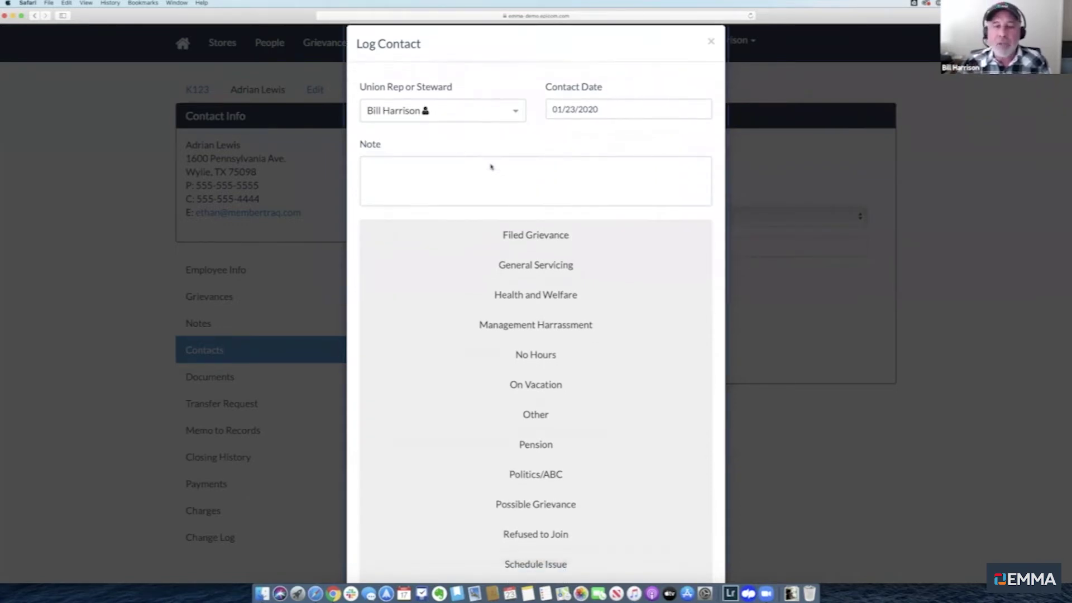
{"action": "left_click", "coordinate": [491, 166]}
{"action": "scroll", "coordinate": [491, 166], "scroll_direction": "down", "scroll_amount": 1}
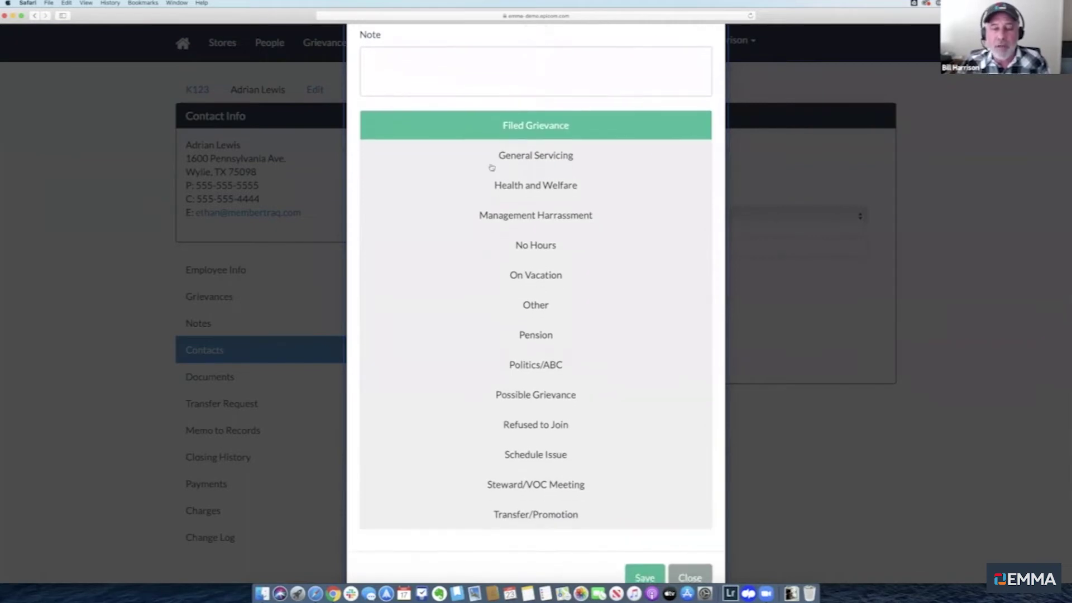
{"action": "left_click", "coordinate": [491, 168]}
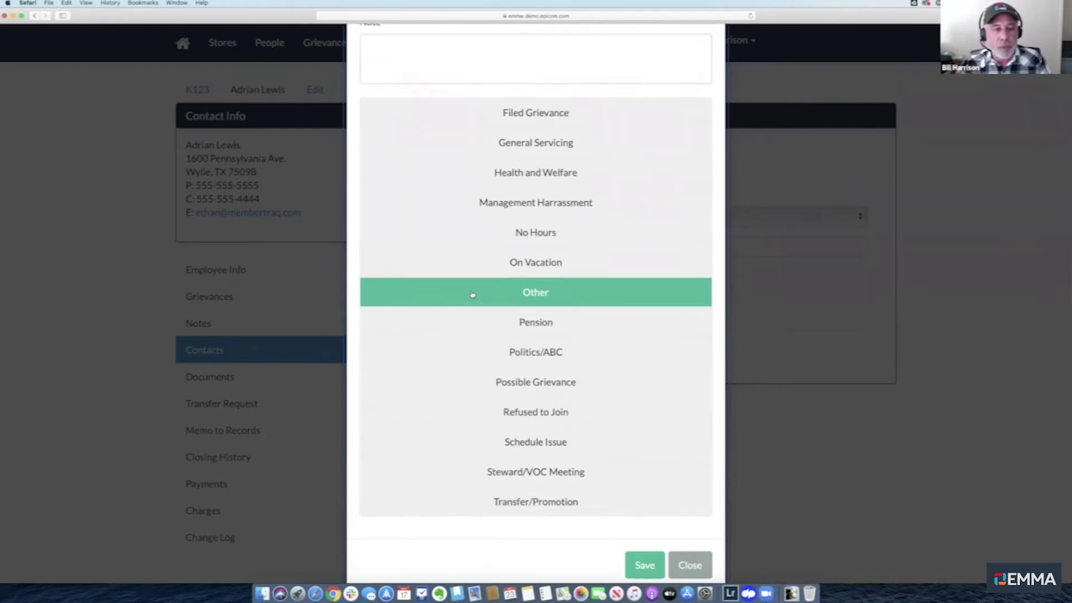
{"action": "scroll", "coordinate": [471, 294], "scroll_direction": "up", "scroll_amount": 3}
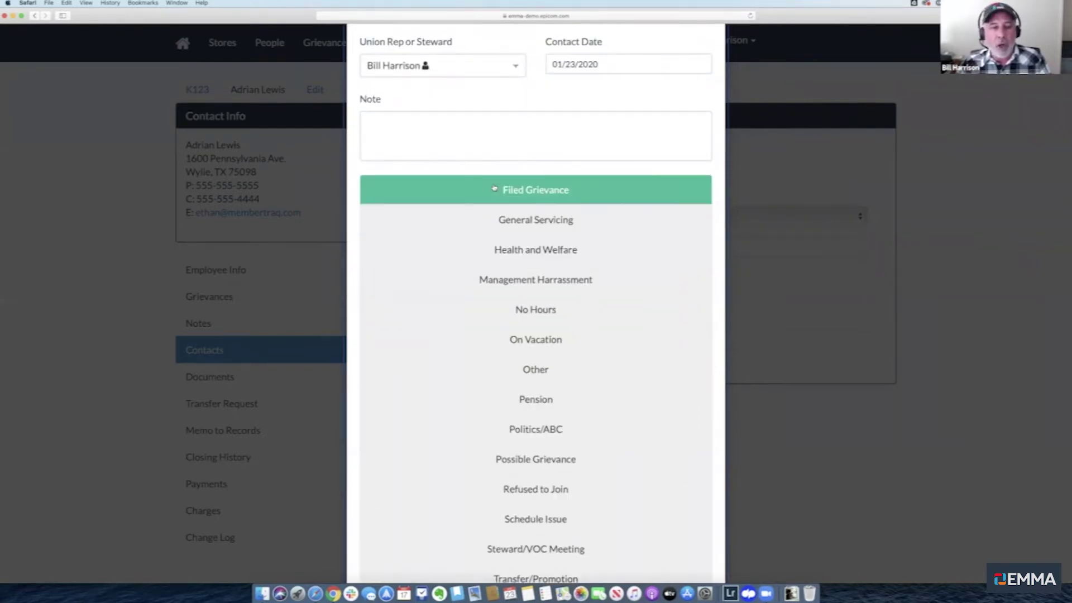
{"action": "left_click", "coordinate": [504, 252]}
{"action": "scroll", "coordinate": [537, 287], "scroll_direction": "down", "scroll_amount": 3}
{"action": "left_click", "coordinate": [645, 537]}
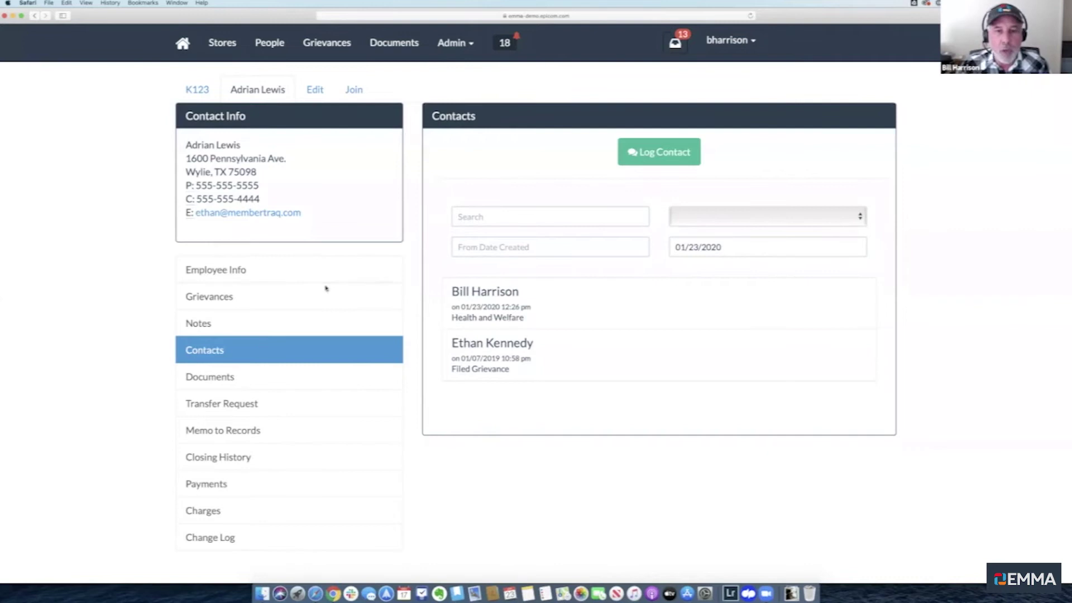
Log a Health and Welfare contact noting 'Specific information regarding question goes here.'
{"action": "left_click", "coordinate": [648, 152]}
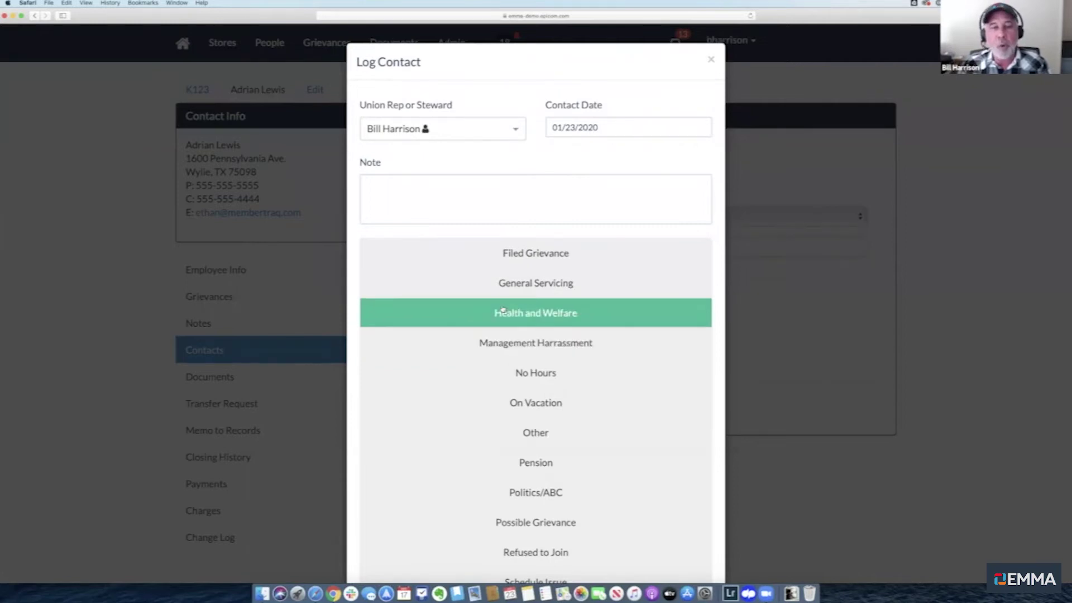
{"action": "left_click", "coordinate": [396, 210]}
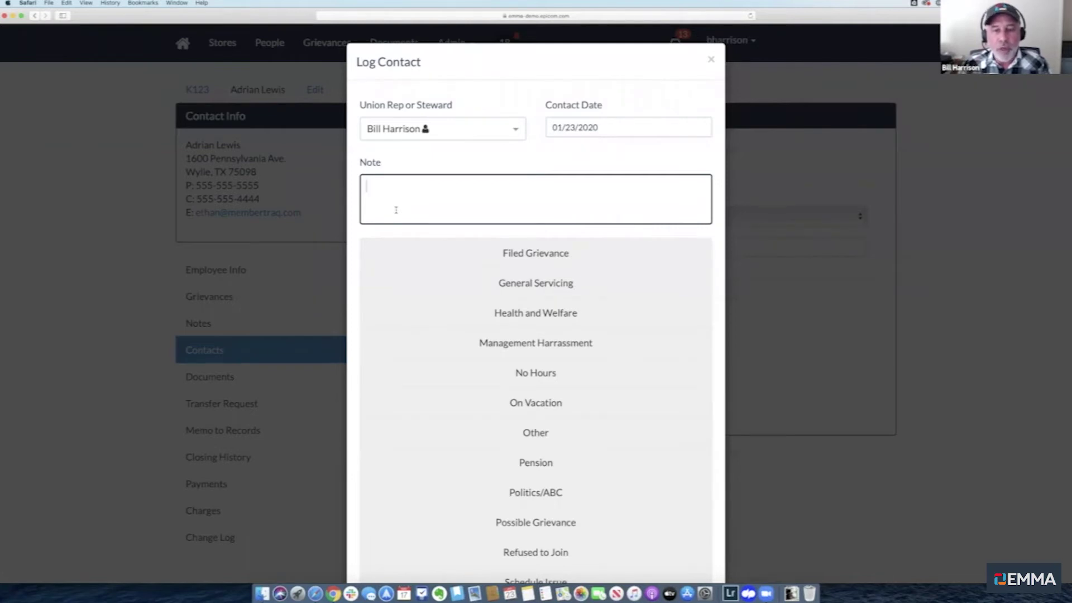
{"action": "scroll", "coordinate": [396, 210], "scroll_direction": "down", "scroll_amount": 2}
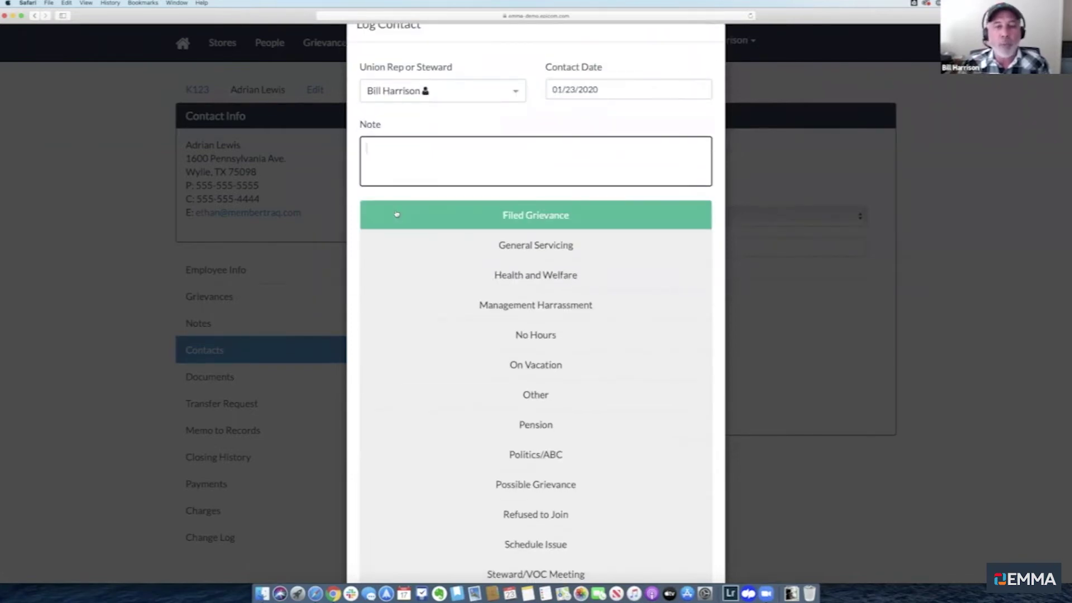
{"action": "left_click", "coordinate": [501, 277]}
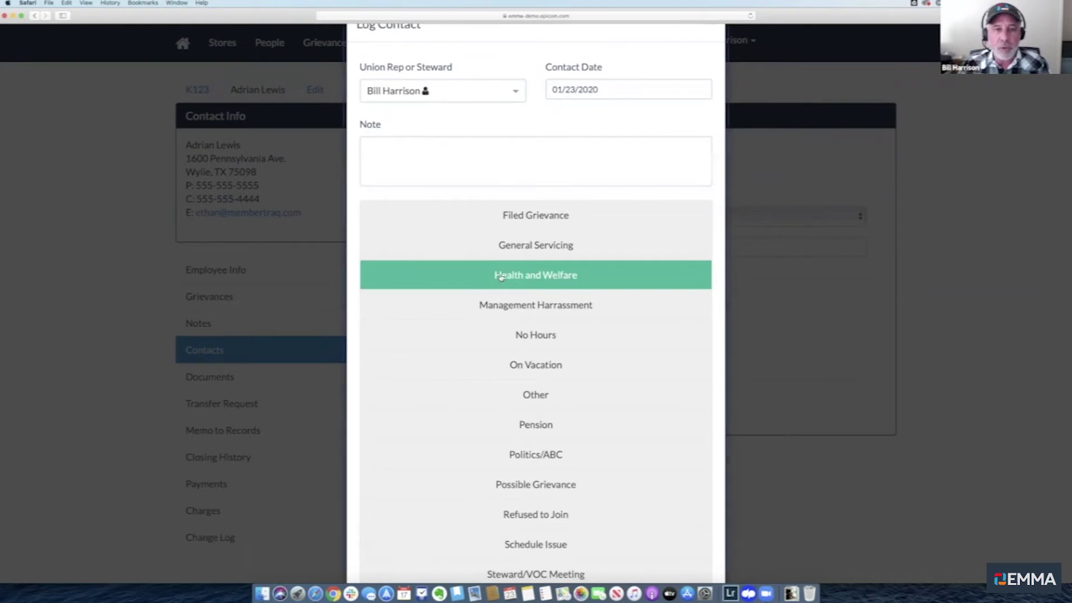
{"action": "left_click", "coordinate": [480, 163]}
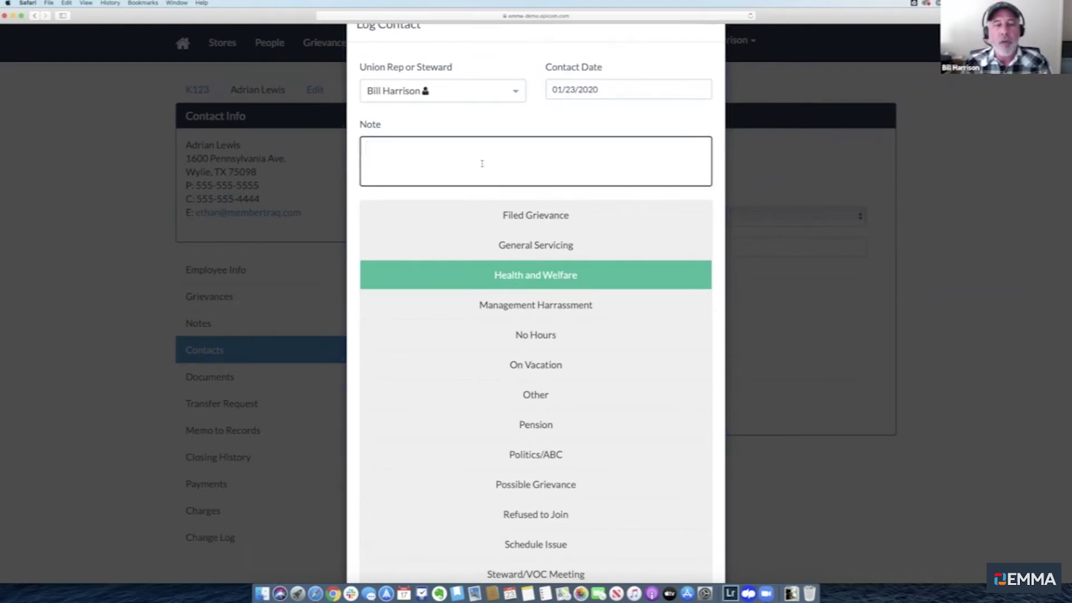
{"action": "type", "text": "Sp"}
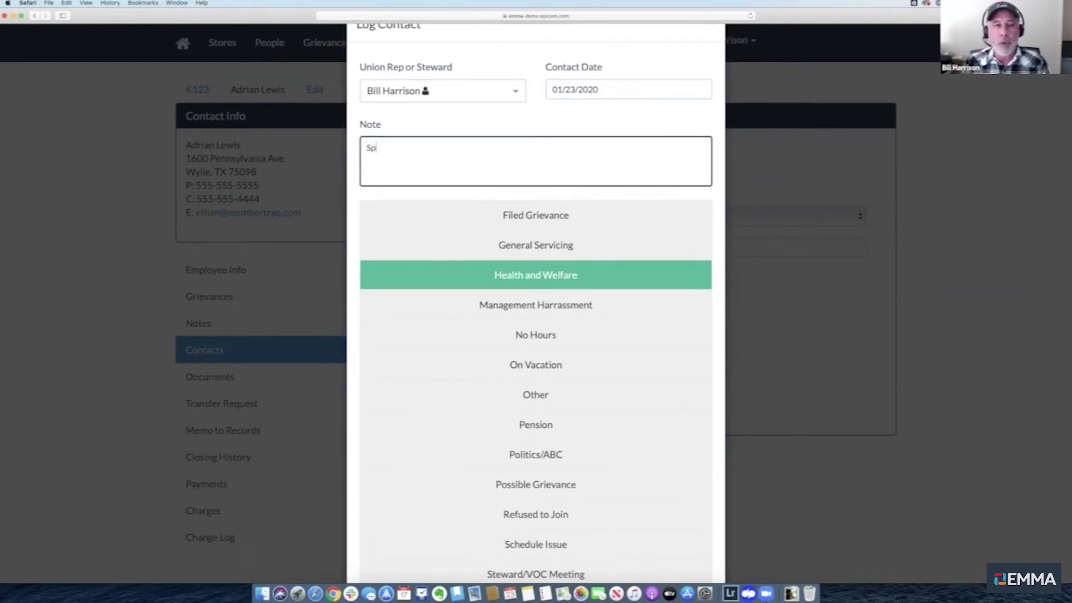
{"action": "type", "text": "ecif"}
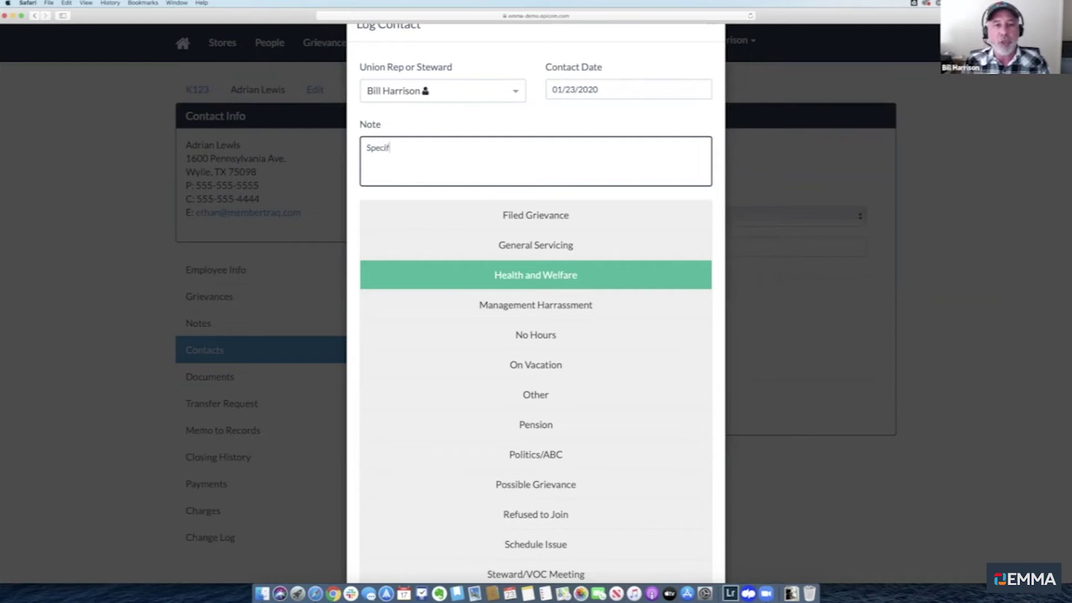
{"action": "type", "text": "ic infor"}
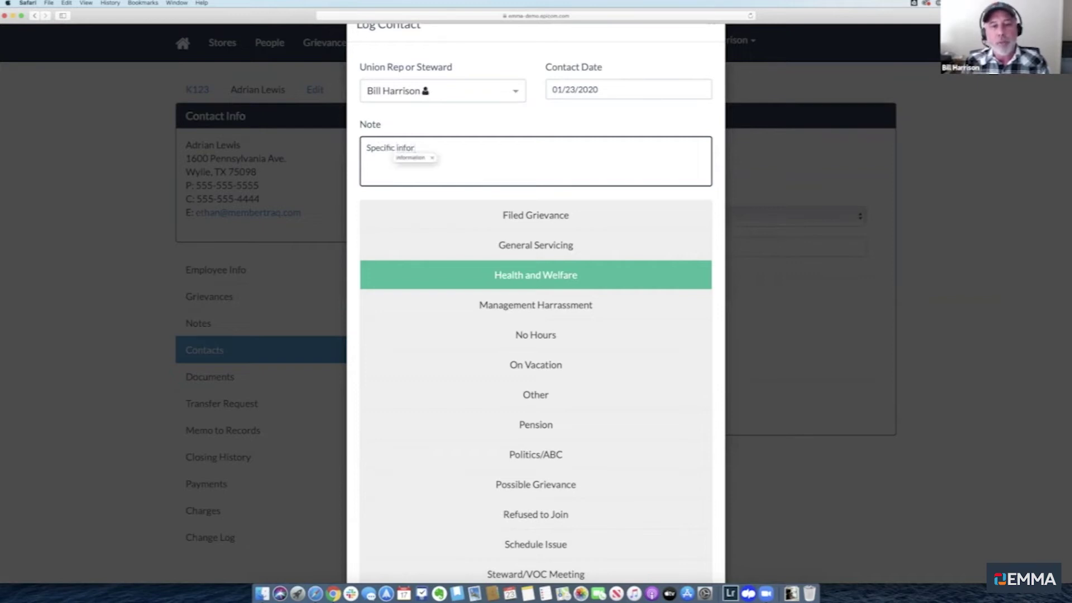
{"action": "type", "text": "mation regarding q"}
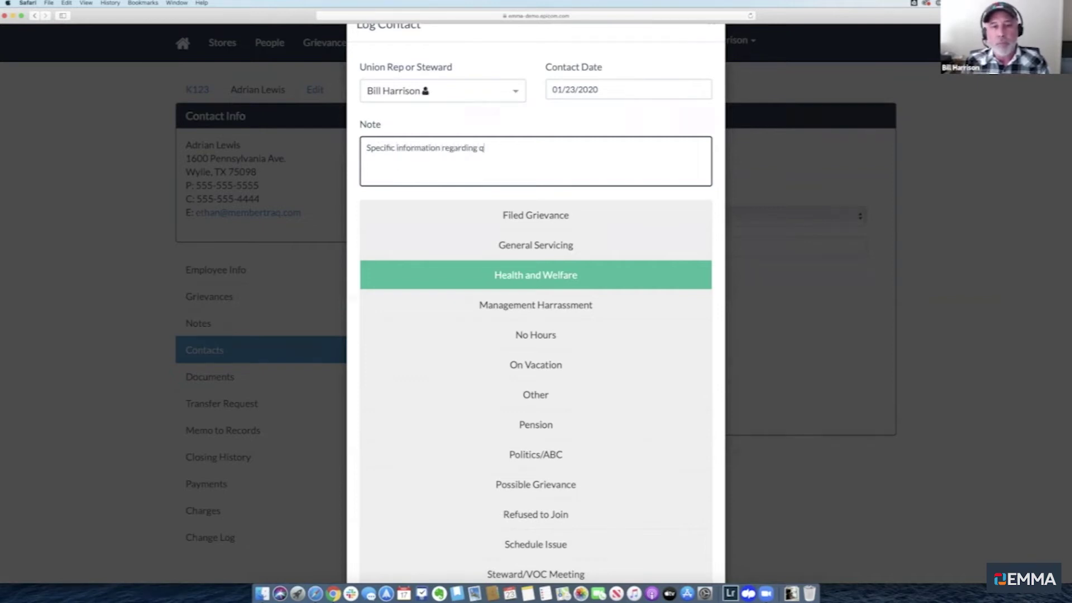
{"action": "type", "text": "uestion goes here."}
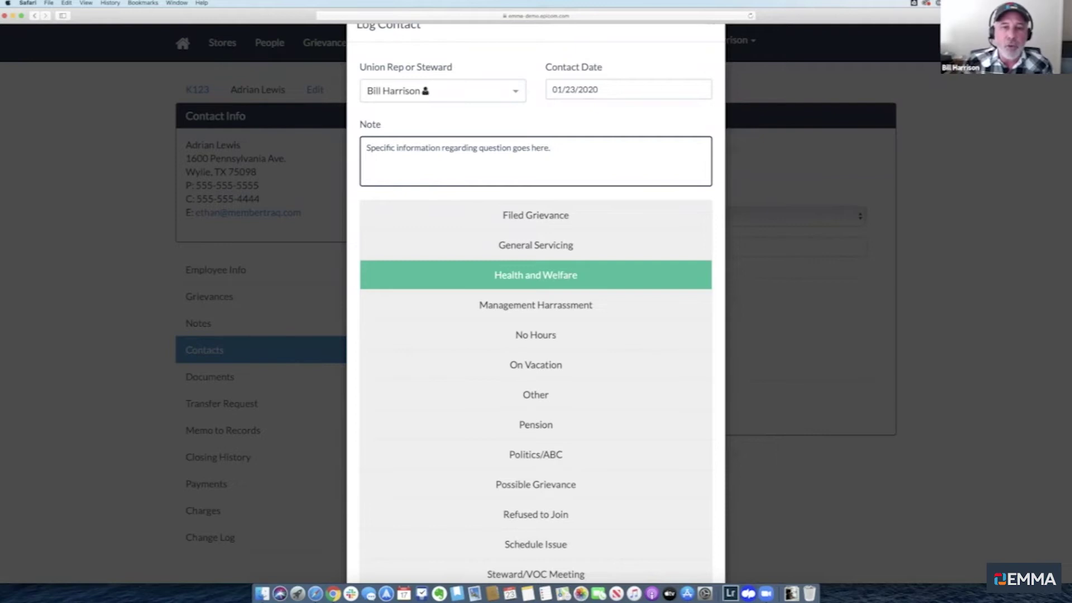
{"action": "scroll", "coordinate": [541, 435], "scroll_direction": "down", "scroll_amount": 5}
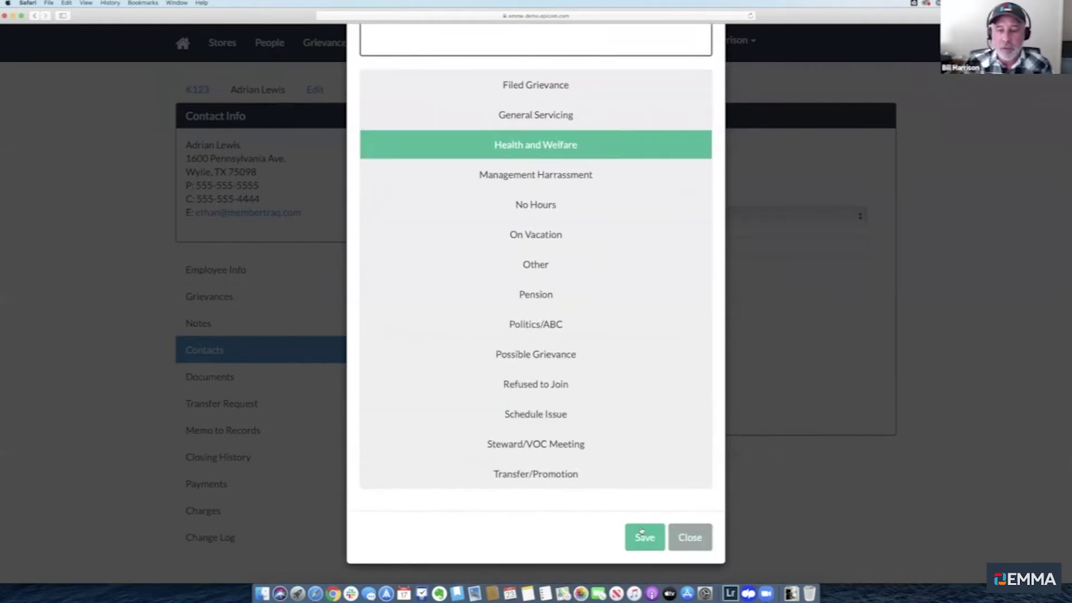
{"action": "left_click", "coordinate": [641, 533]}
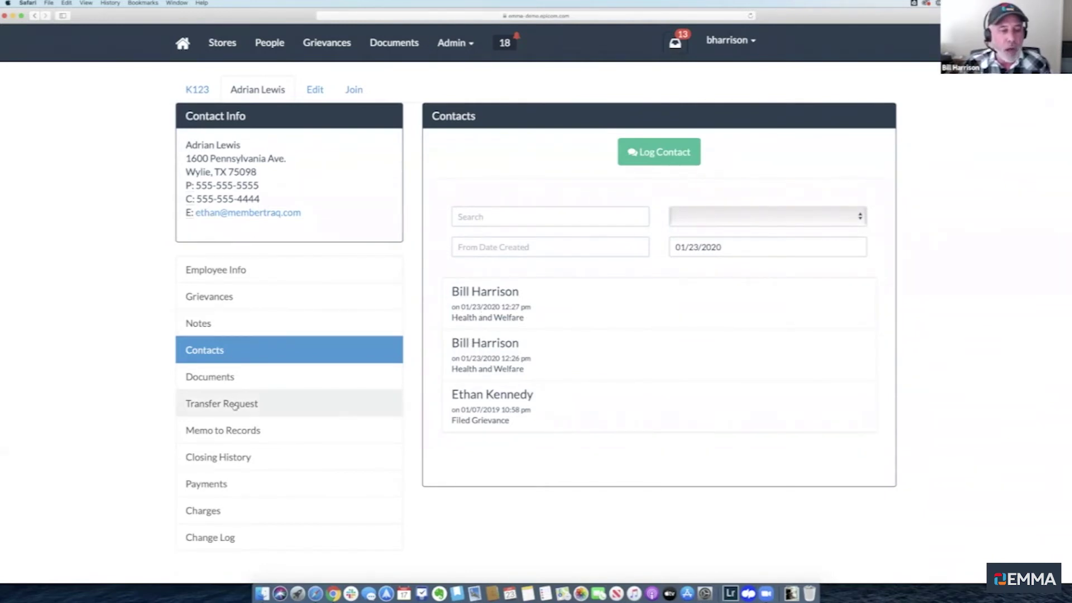
Open the member's Notes section and place the cursor in the new-note box
{"action": "left_click", "coordinate": [214, 325]}
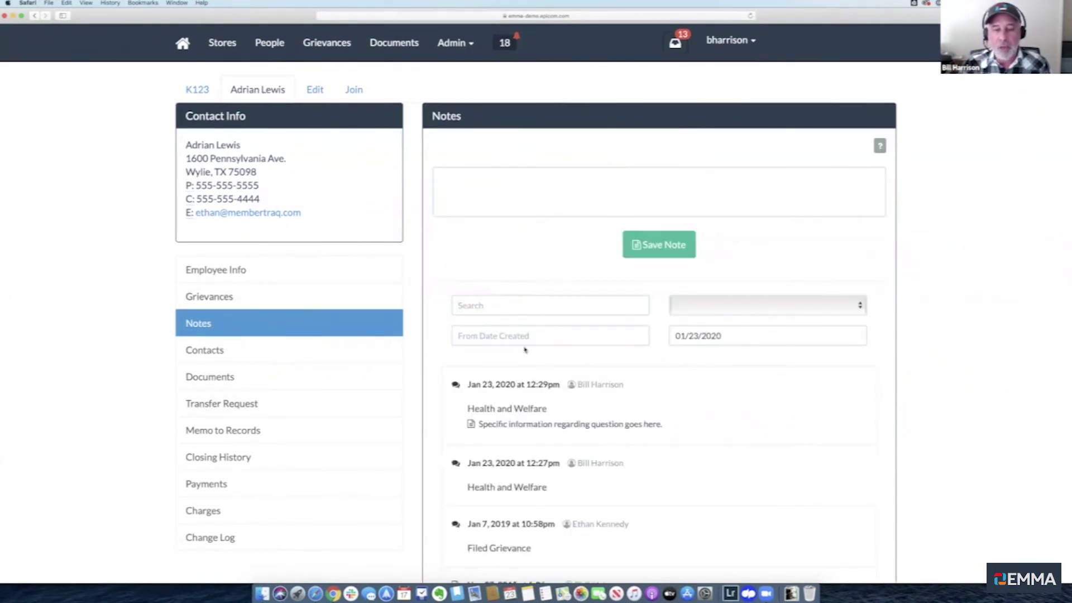
{"action": "scroll", "coordinate": [527, 349], "scroll_direction": "down", "scroll_amount": 2}
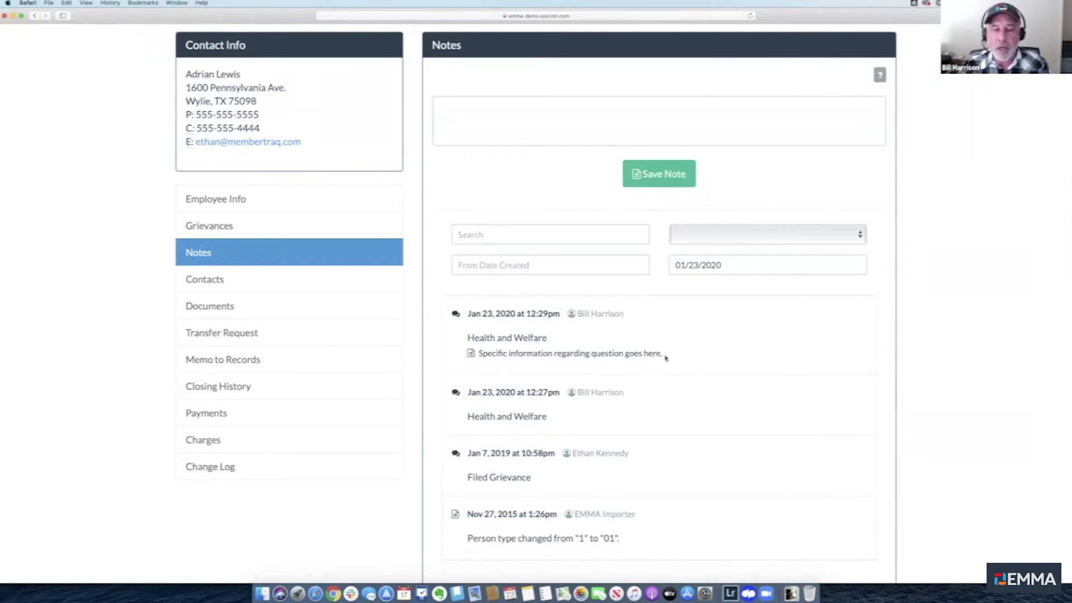
{"action": "left_click", "coordinate": [272, 279]}
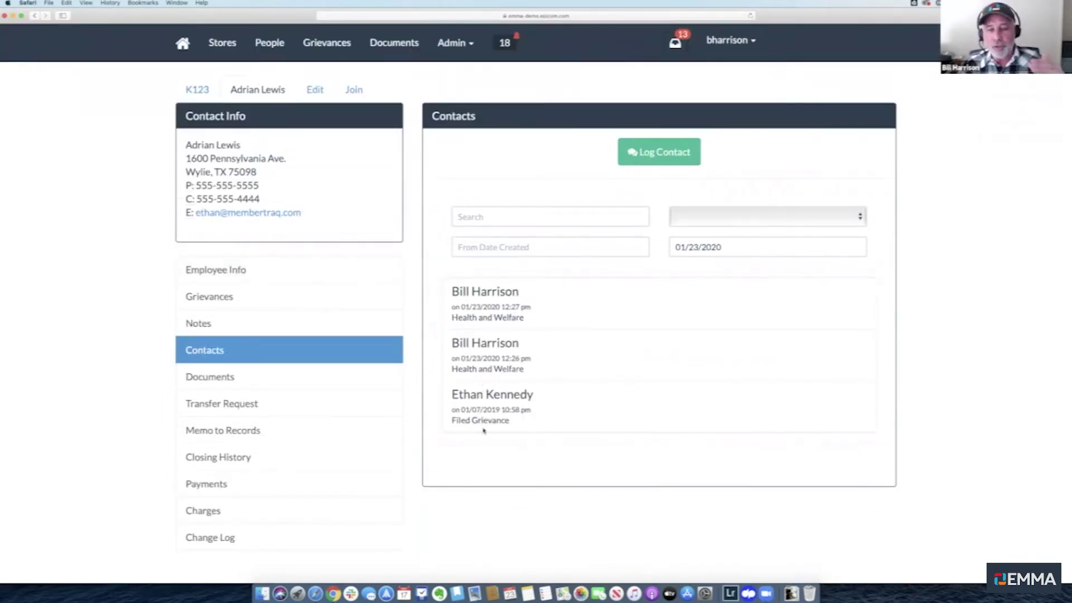
{"action": "double_click", "coordinate": [222, 327]}
{"action": "scroll", "coordinate": [444, 273], "scroll_direction": "down", "scroll_amount": 2}
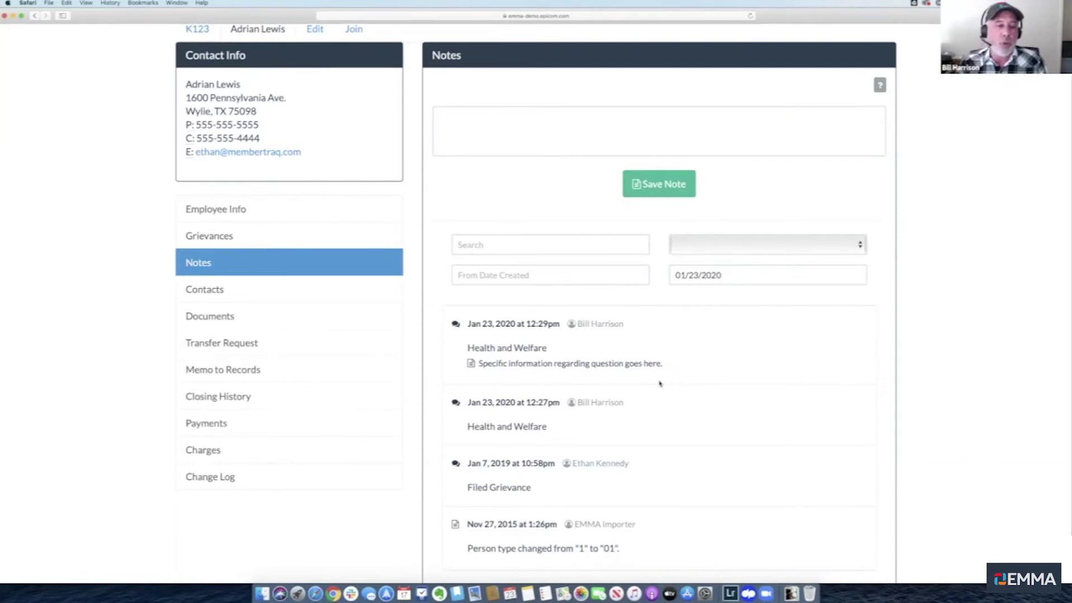
{"action": "scroll", "coordinate": [660, 384], "scroll_direction": "up", "scroll_amount": 1}
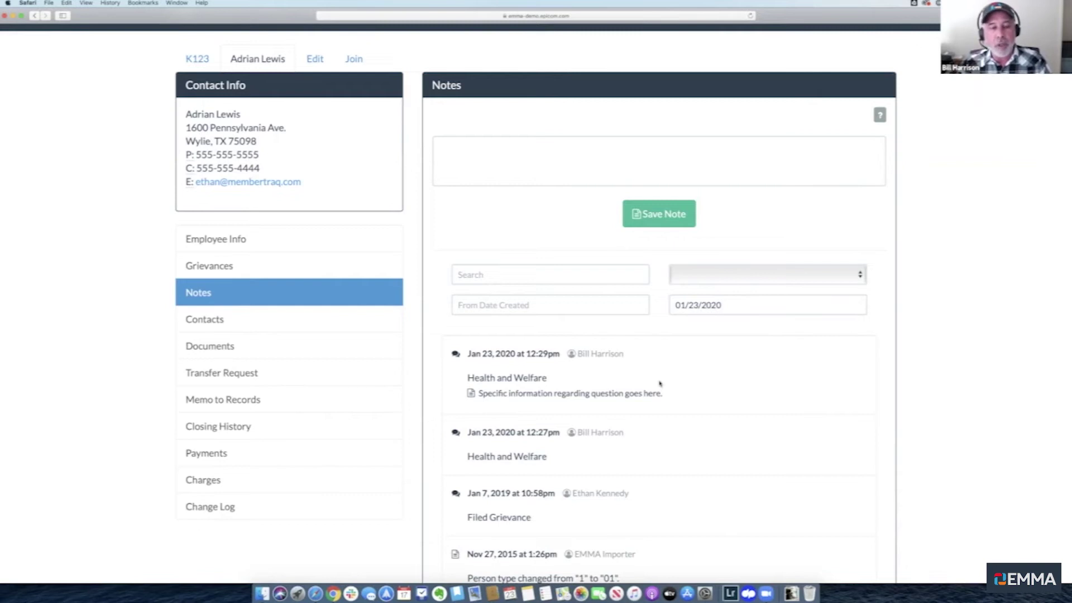
{"action": "left_click", "coordinate": [546, 184]}
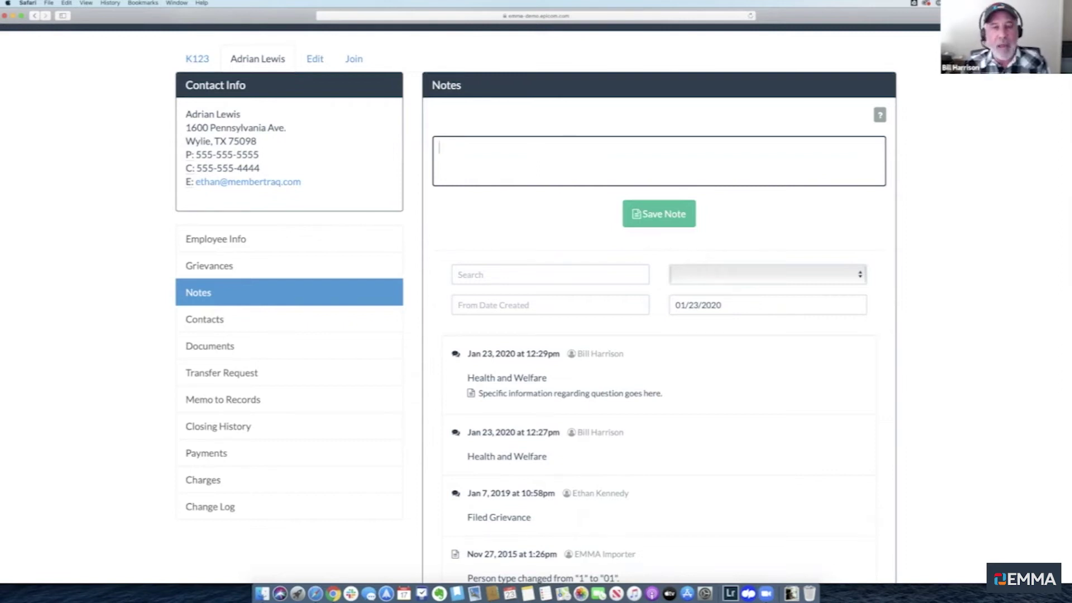
Save a note @-mentioning the coworker, asking them to follow up on the member's question
{"action": "type", "text": "@"}
{"action": "key", "text": "BackSpace"}
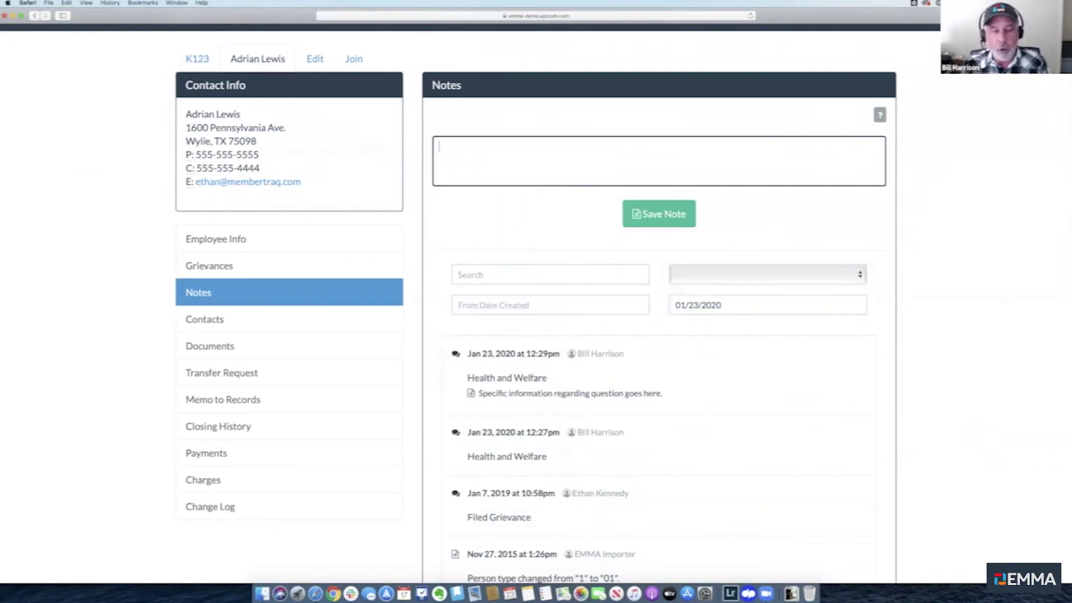
{"action": "type", "text": "@"}
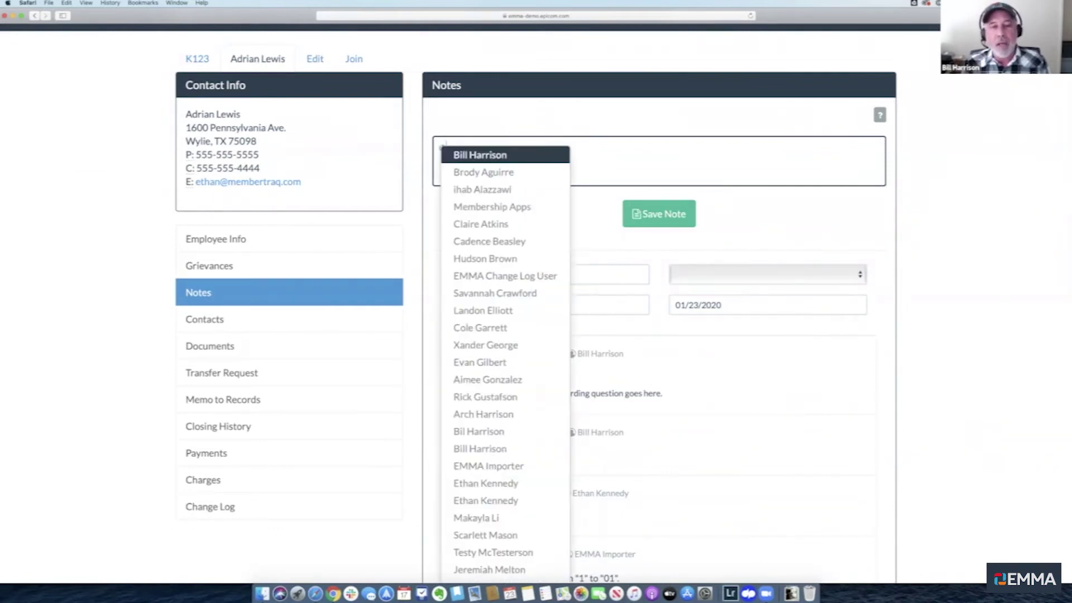
{"action": "type", "text": "eth"}
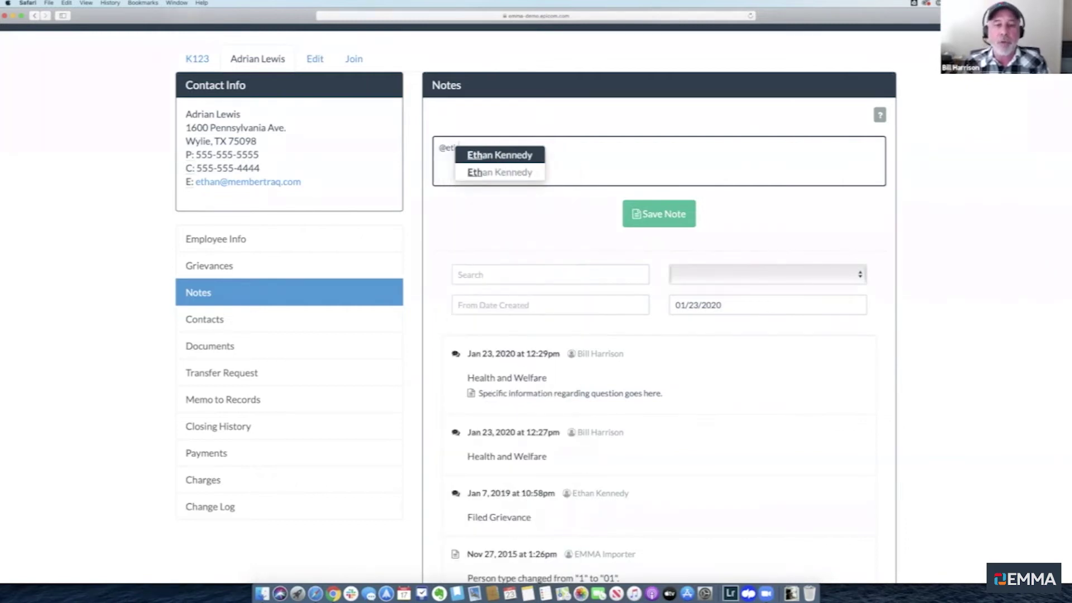
{"action": "left_click", "coordinate": [503, 156]}
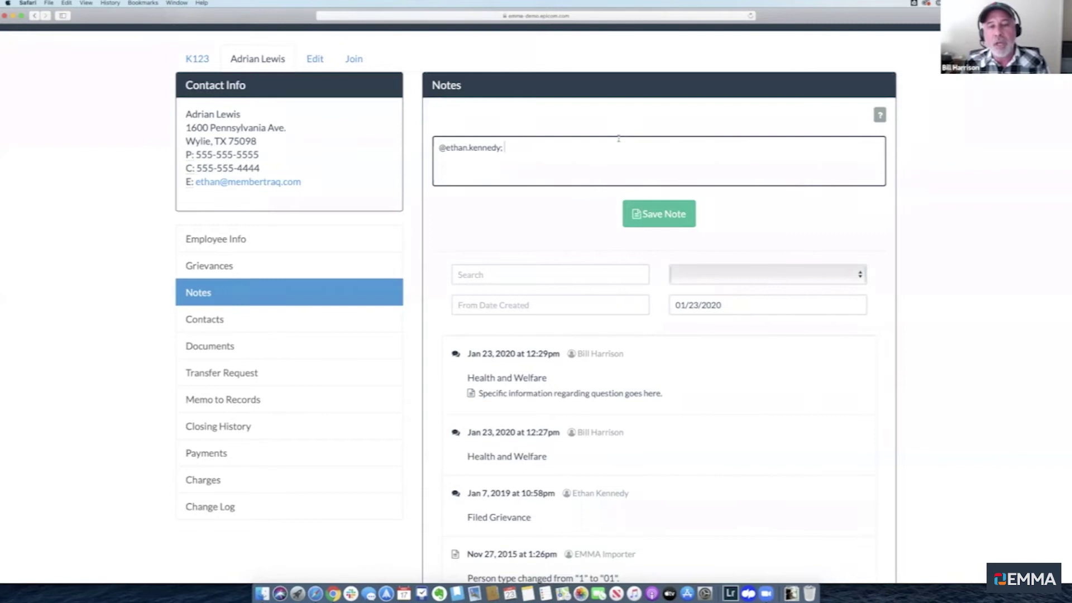
{"action": "type", "text": "Hey"}
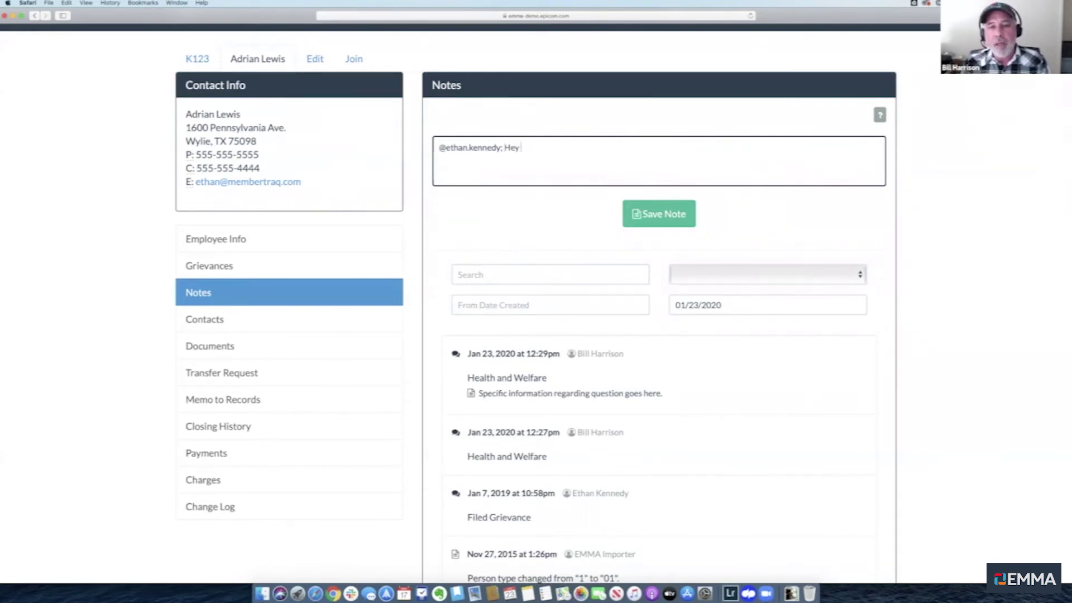
{"action": "type", "text": " Ethan, A"}
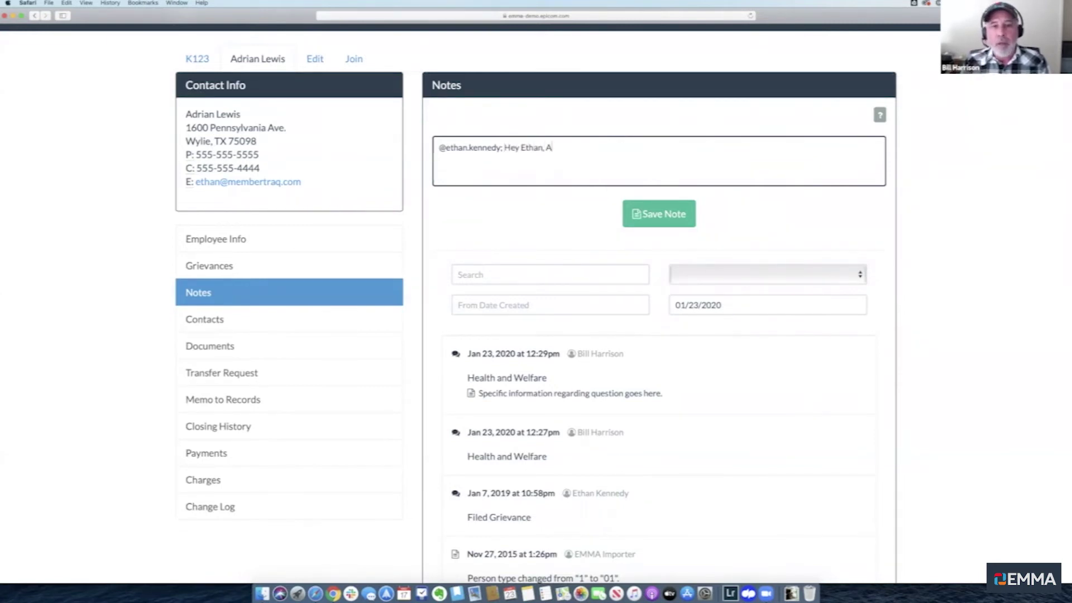
{"action": "type", "text": "drian has "}
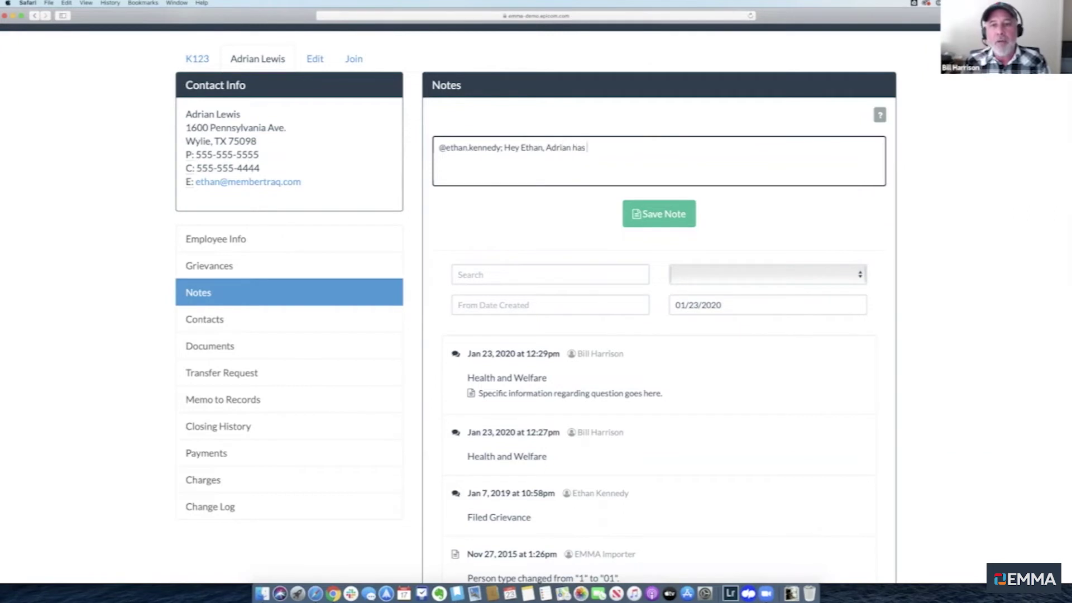
{"action": "type", "text": "a question "}
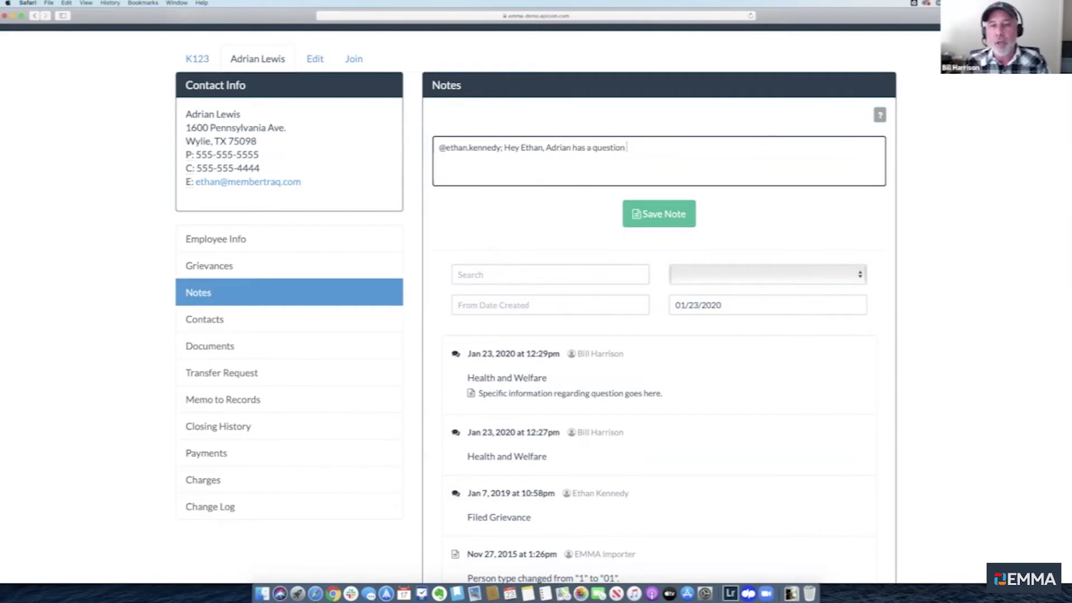
{"action": "type", "text": "I could not answer.  "}
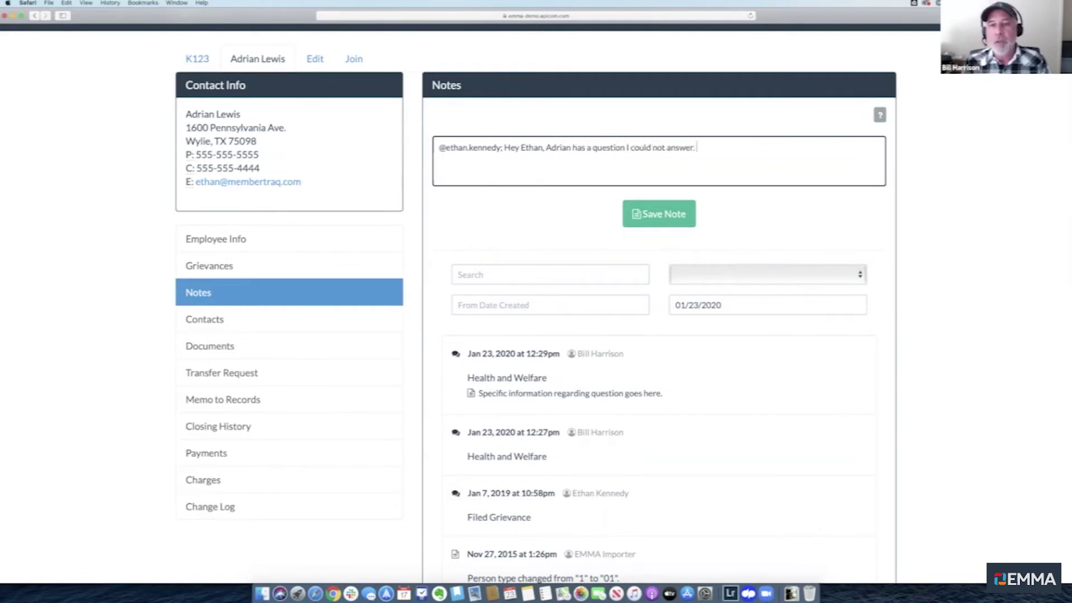
{"action": "type", "text": "Can you please folo"}
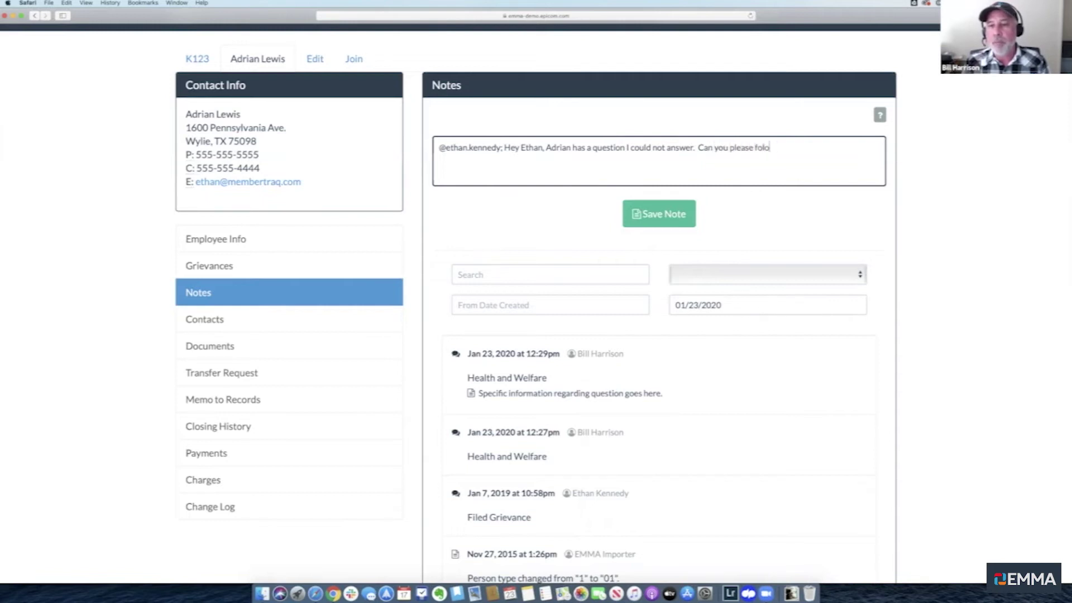
{"action": "key", "text": "BackSpace"}
{"action": "type", "text": "low-up."}
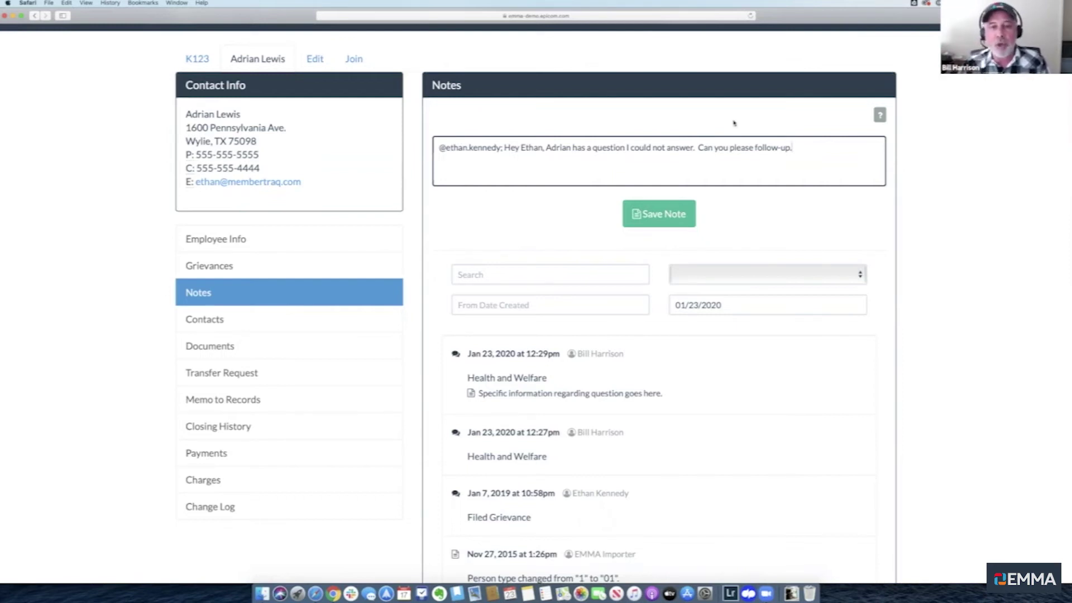
{"action": "left_click", "coordinate": [660, 216]}
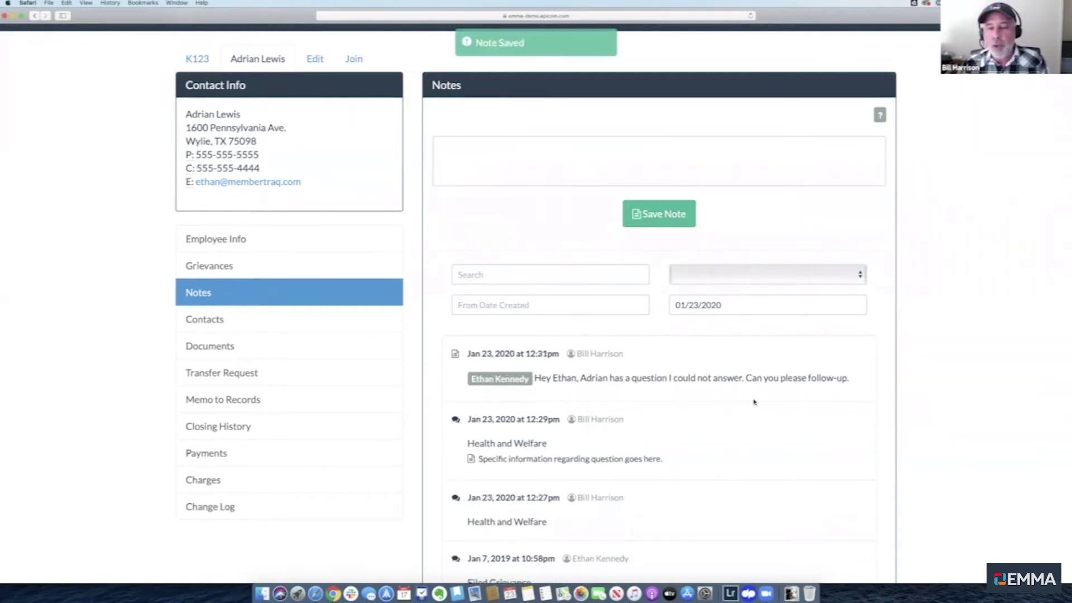
{"action": "scroll", "coordinate": [755, 403], "scroll_direction": "down", "scroll_amount": 2}
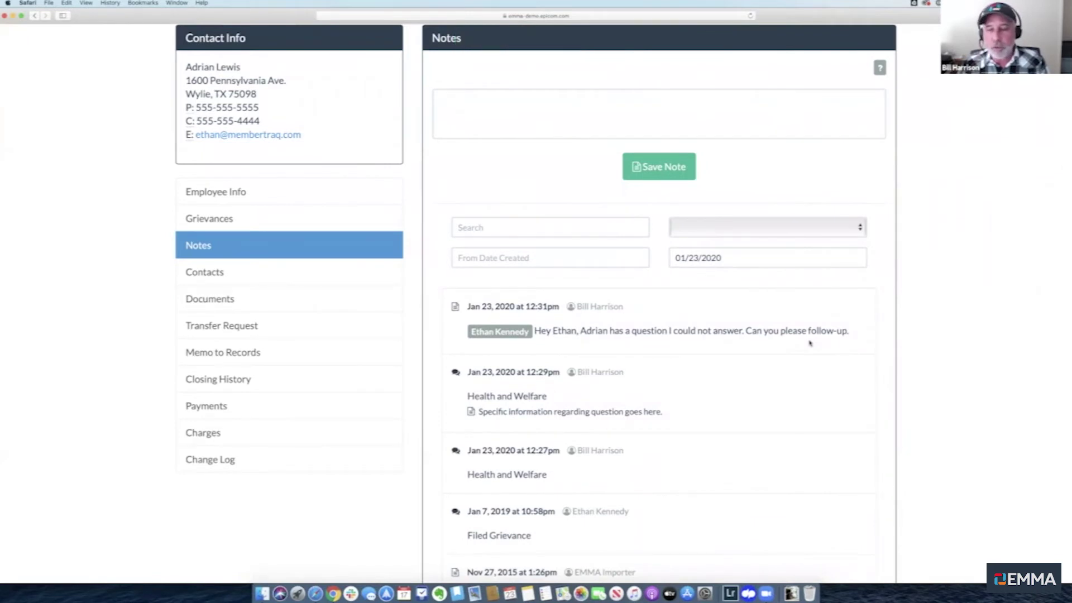
{"action": "scroll", "coordinate": [809, 342], "scroll_direction": "up", "scroll_amount": 1}
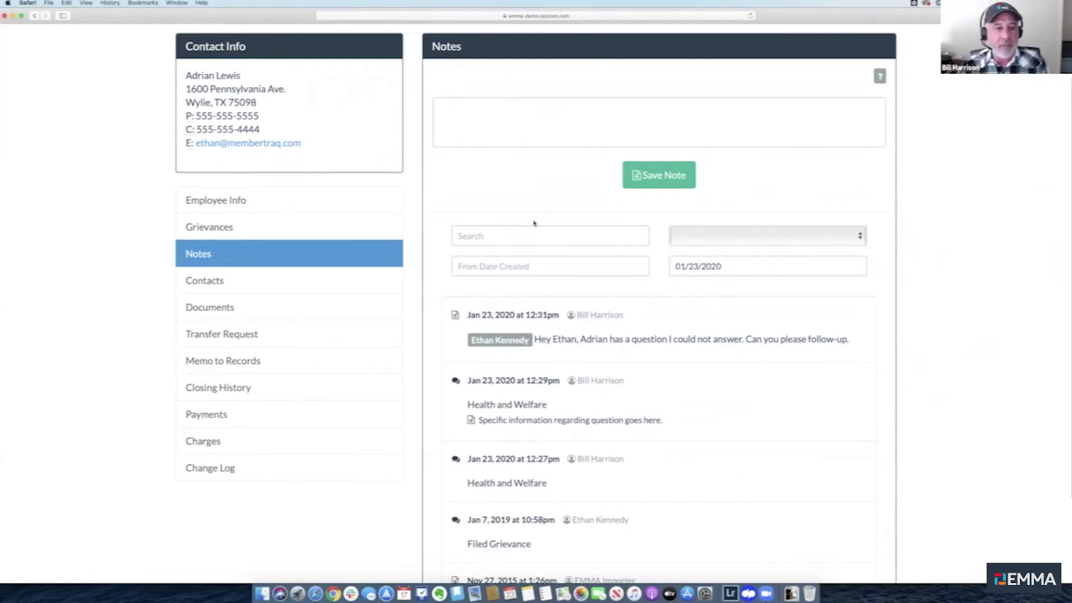
{"action": "scroll", "coordinate": [519, 150], "scroll_direction": "up", "scroll_amount": 3}
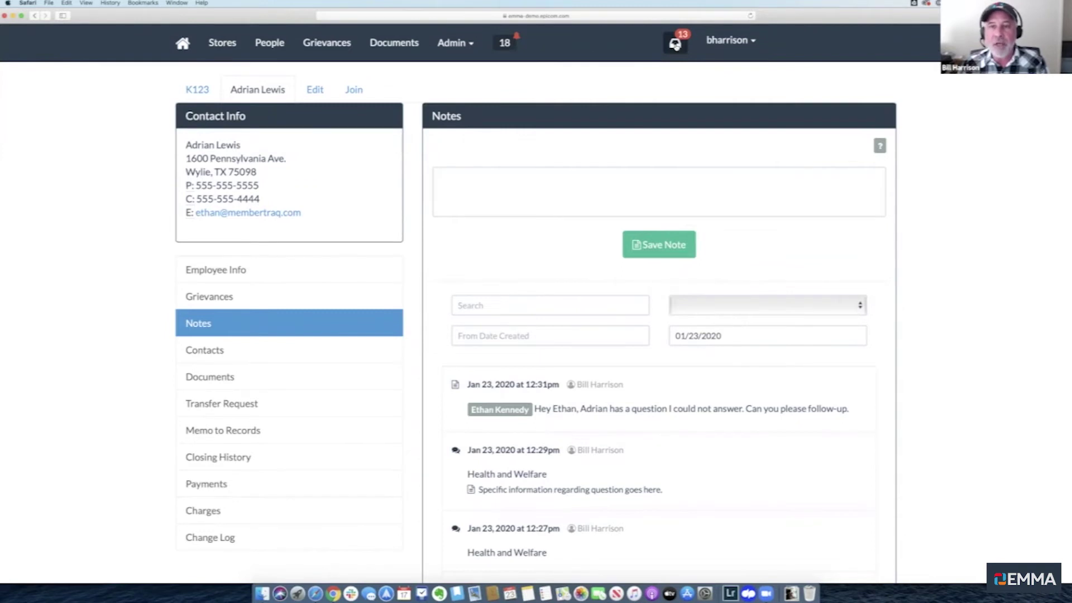
{"action": "left_click", "coordinate": [675, 46]}
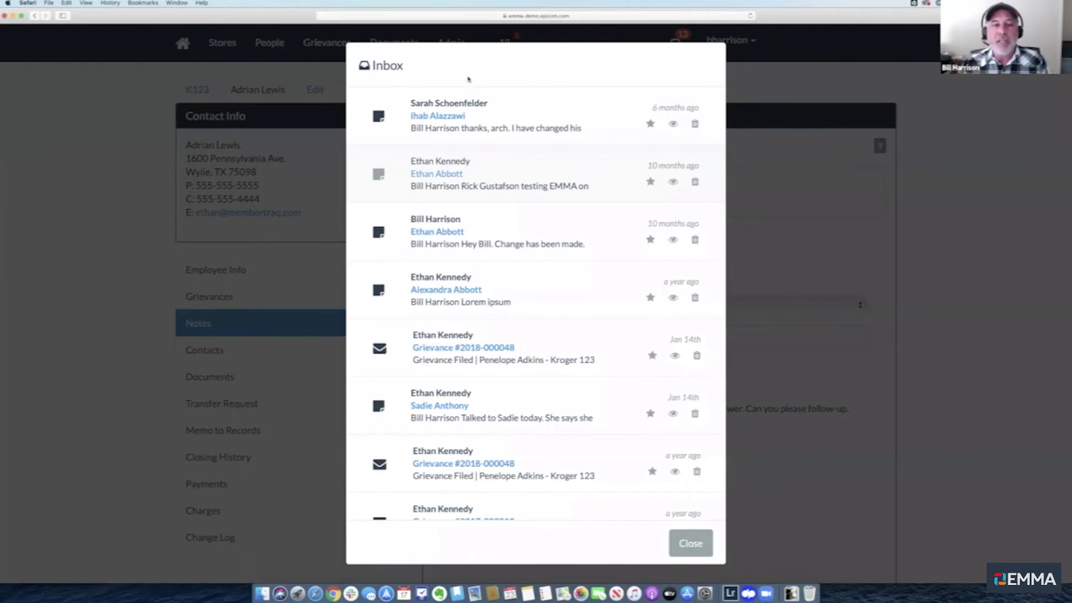
{"action": "left_click", "coordinate": [118, 111]}
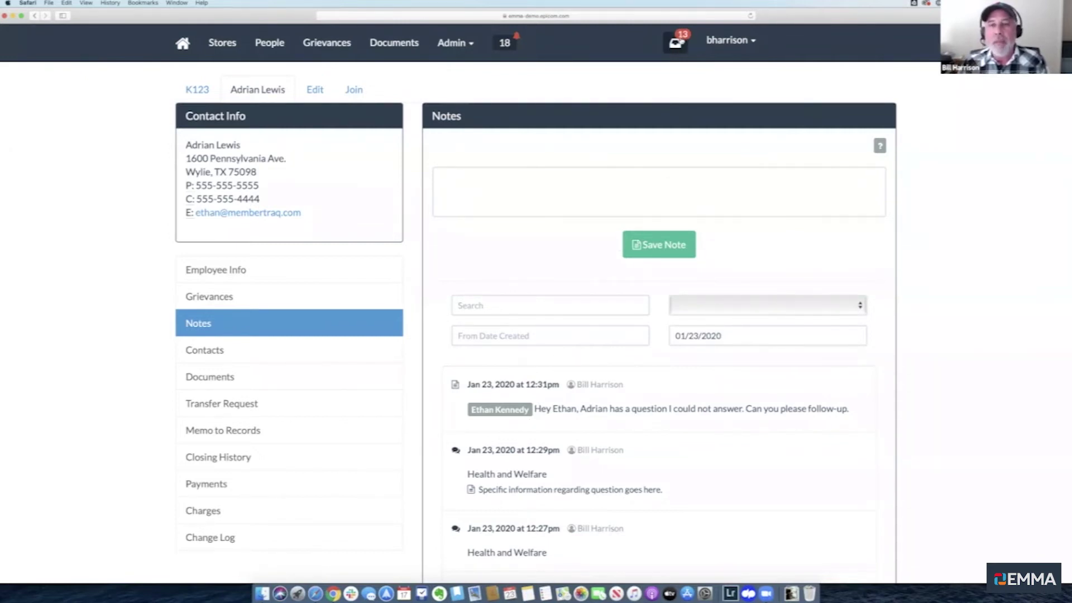
{"action": "left_click", "coordinate": [675, 44]}
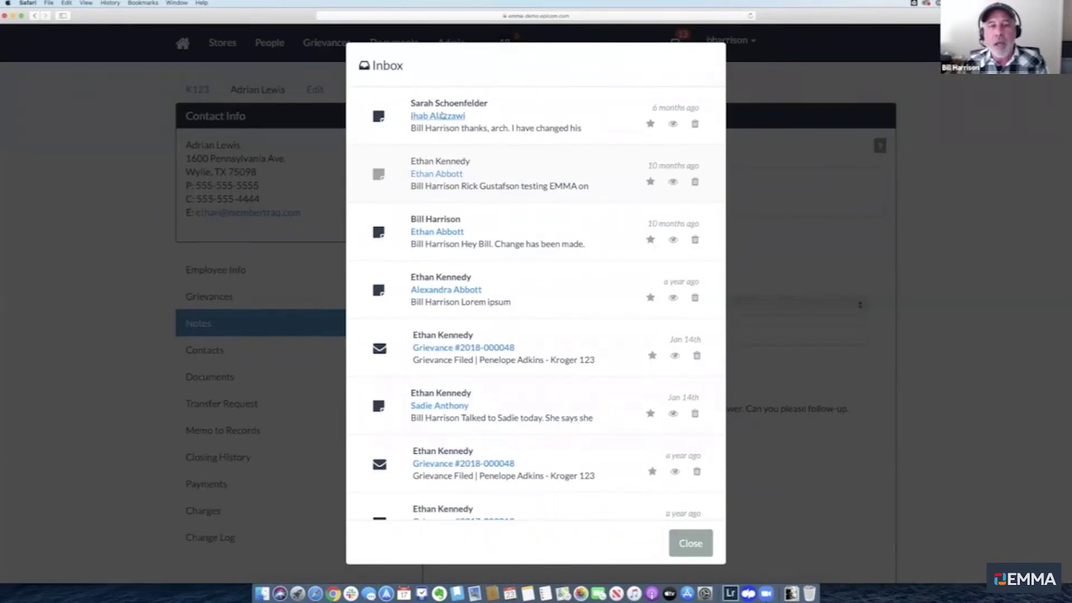
{"action": "left_click", "coordinate": [127, 234]}
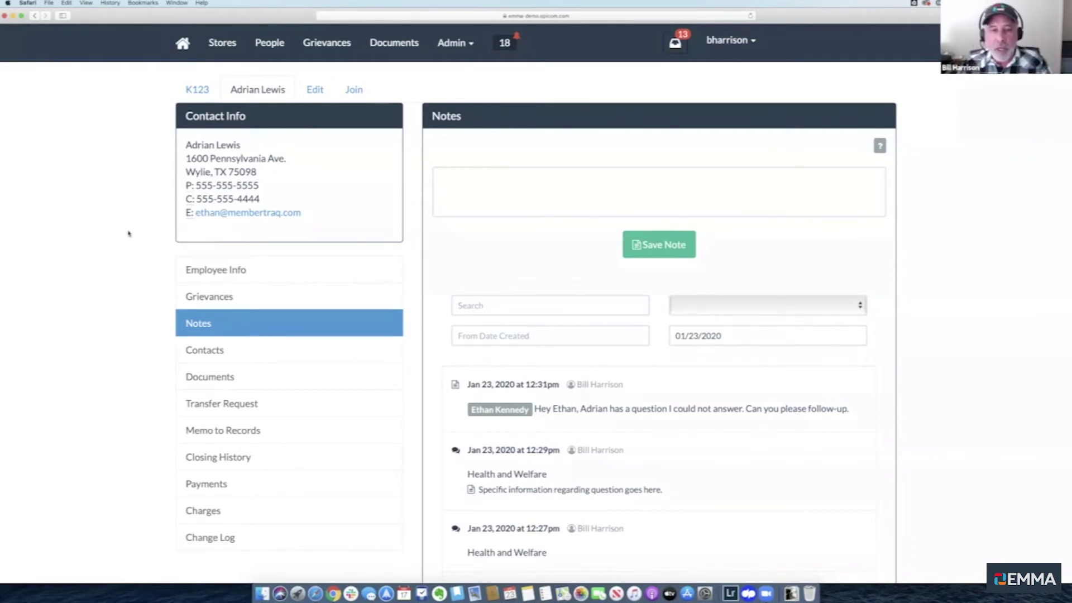
{"action": "left_click", "coordinate": [488, 177]}
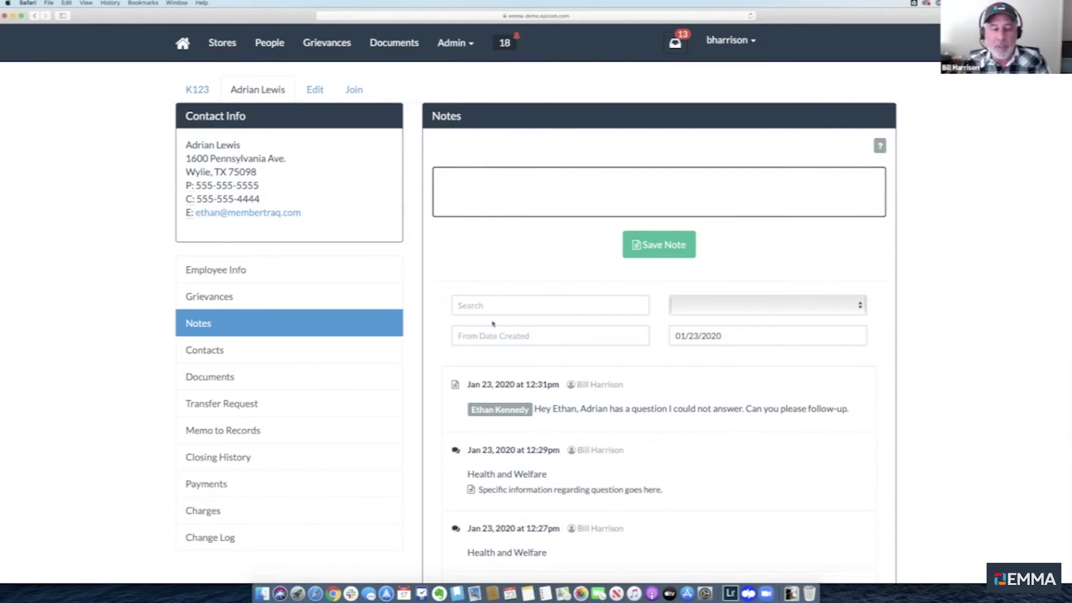
{"action": "scroll", "coordinate": [492, 323], "scroll_direction": "down", "scroll_amount": 2}
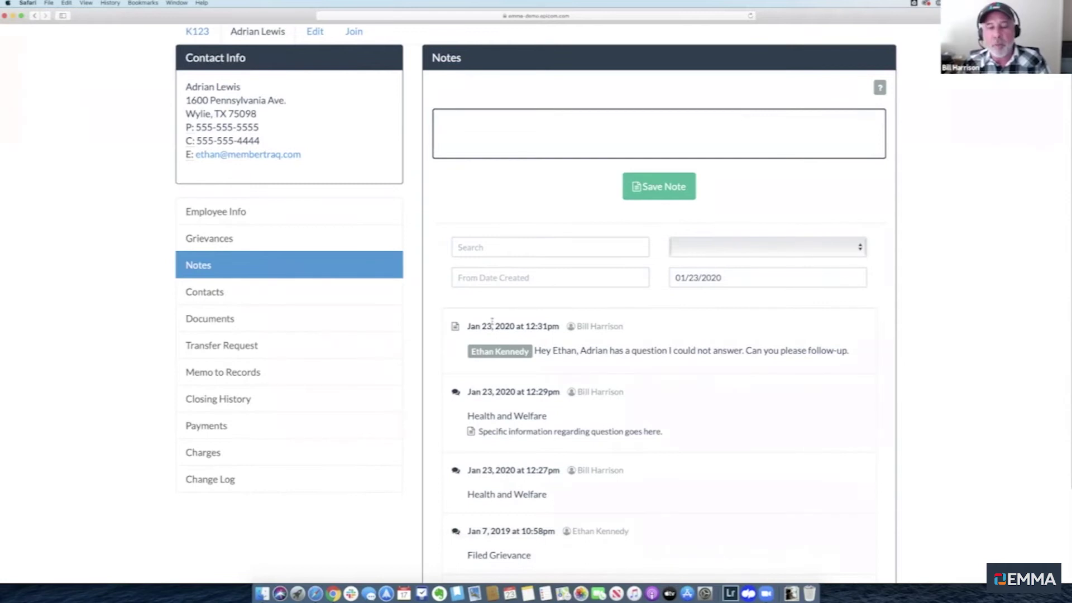
{"action": "scroll", "coordinate": [492, 321], "scroll_direction": "down", "scroll_amount": 1}
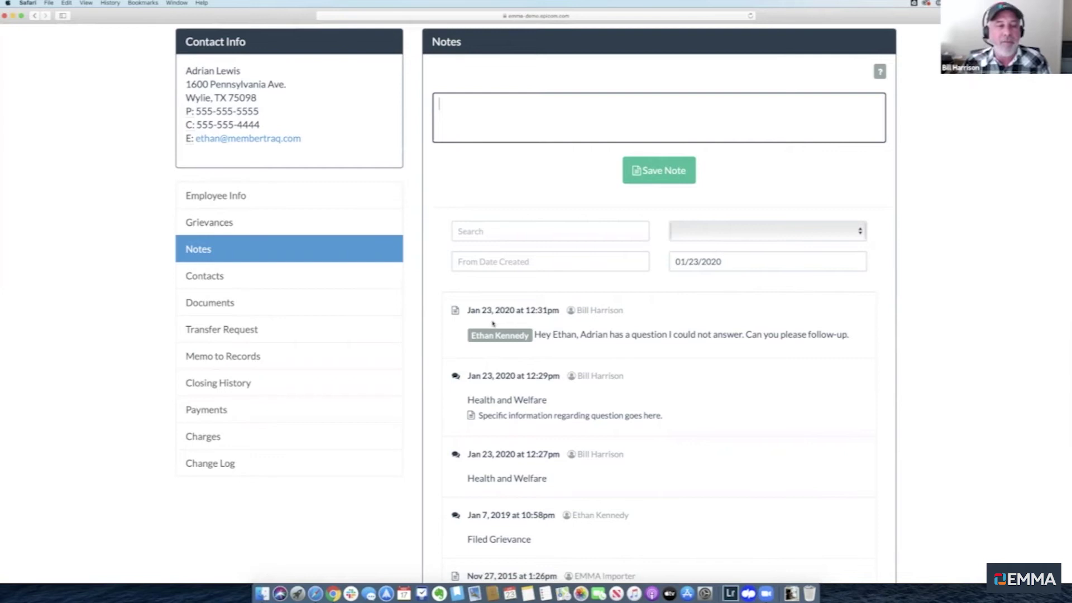
{"action": "scroll", "coordinate": [492, 323], "scroll_direction": "up", "scroll_amount": 3}
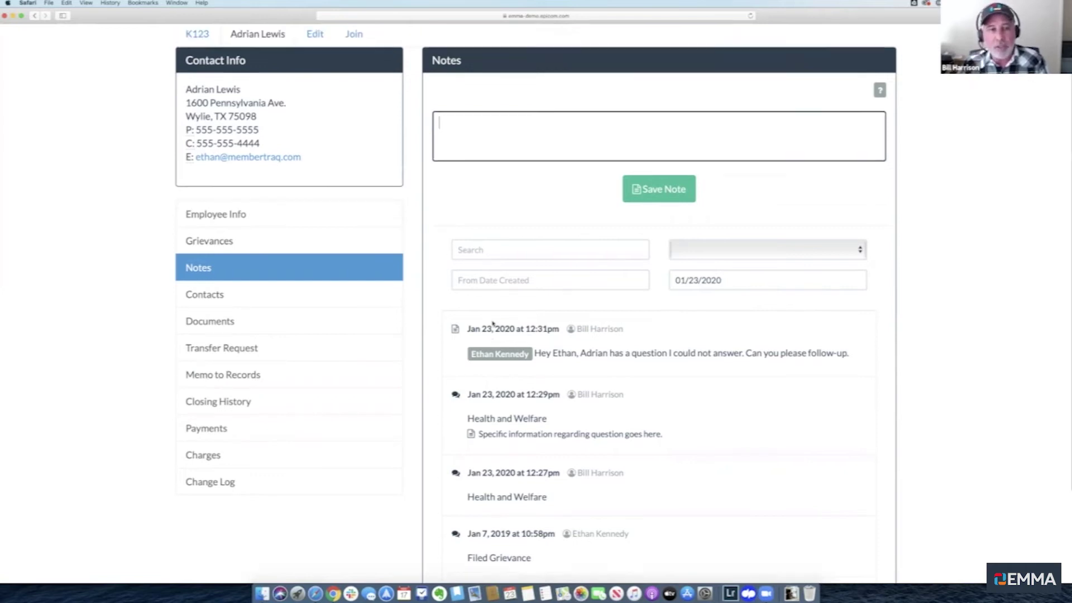
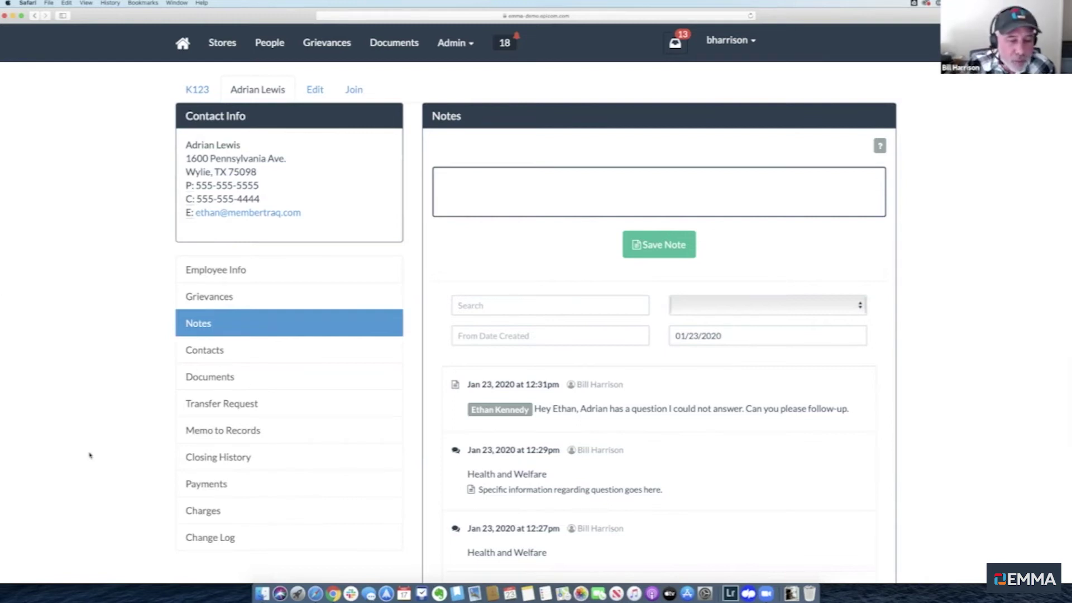
Leave the note box and open store K123's Non Members list
{"action": "left_click", "coordinate": [114, 356]}
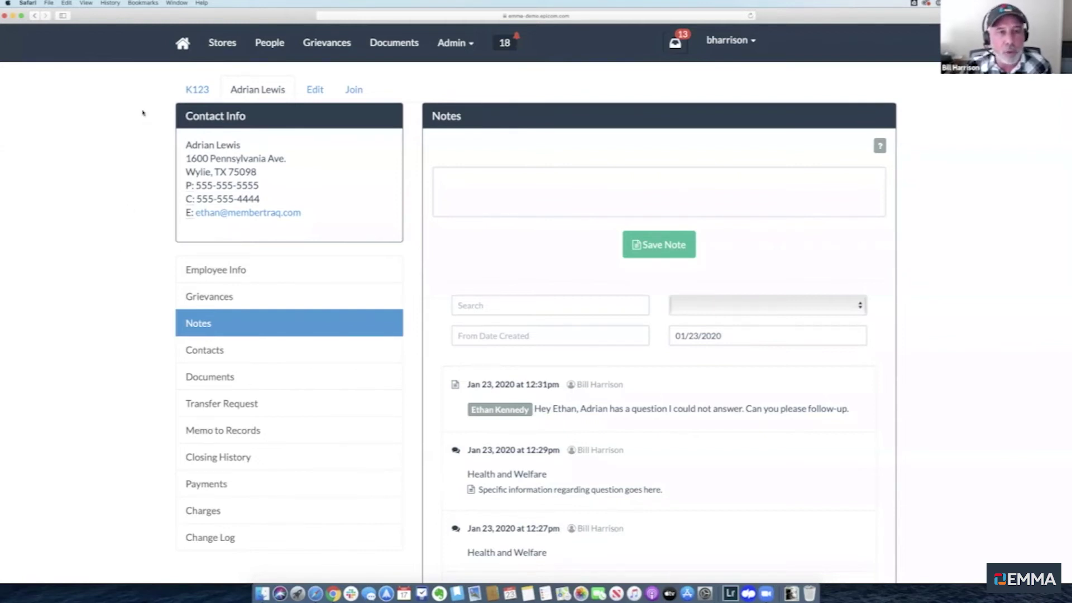
{"action": "left_click", "coordinate": [196, 91]}
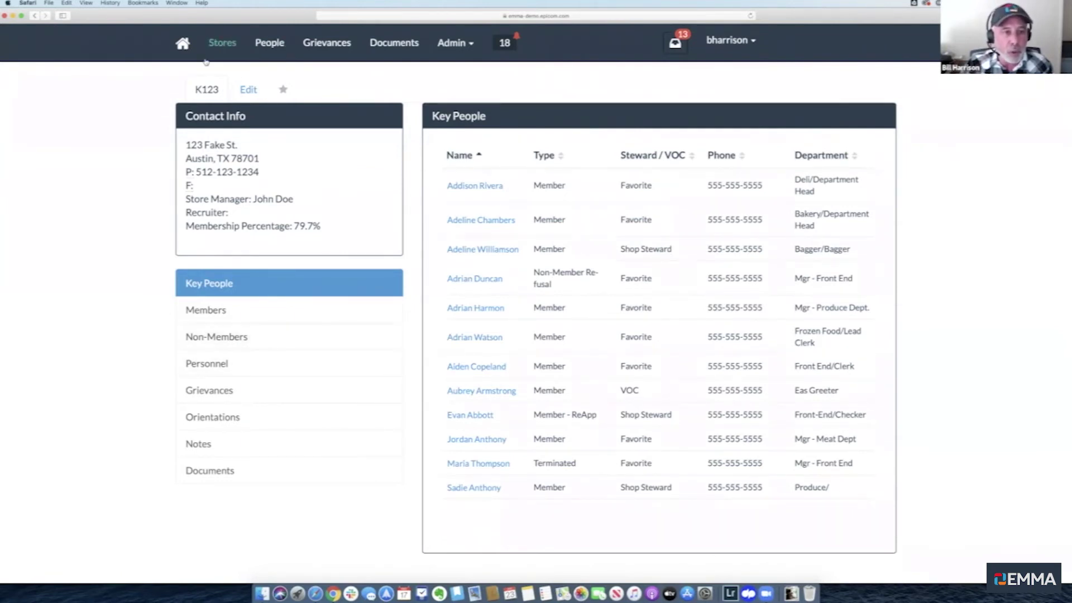
{"action": "left_click", "coordinate": [217, 338]}
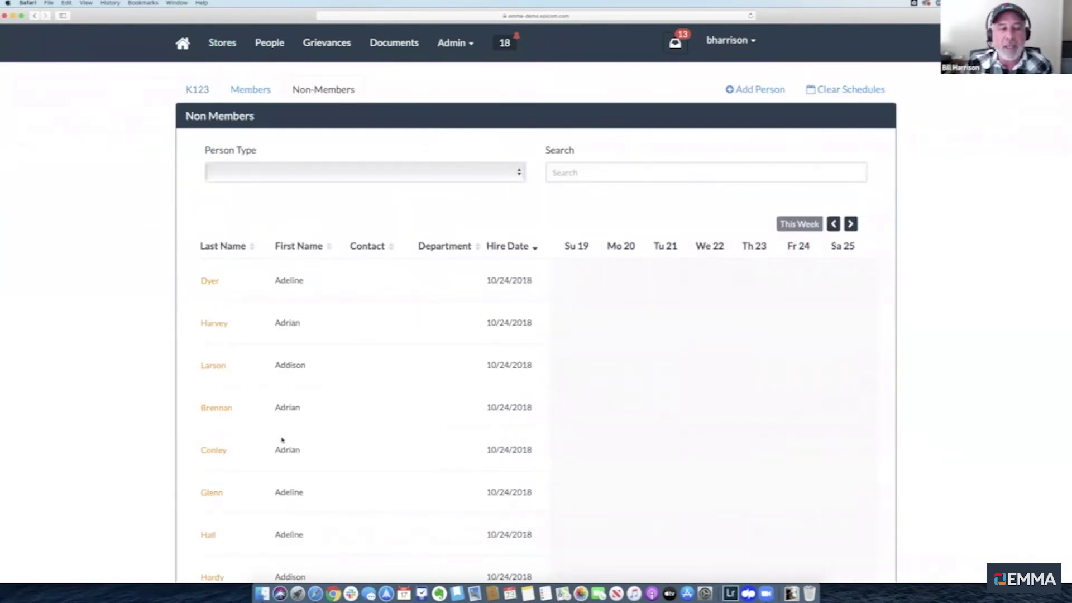
Scroll through K123's non-members, all hired 10/24/2018, with no shifts scheduled Su 19–Sa 25
{"action": "scroll", "coordinate": [356, 431], "scroll_direction": "down", "scroll_amount": 10}
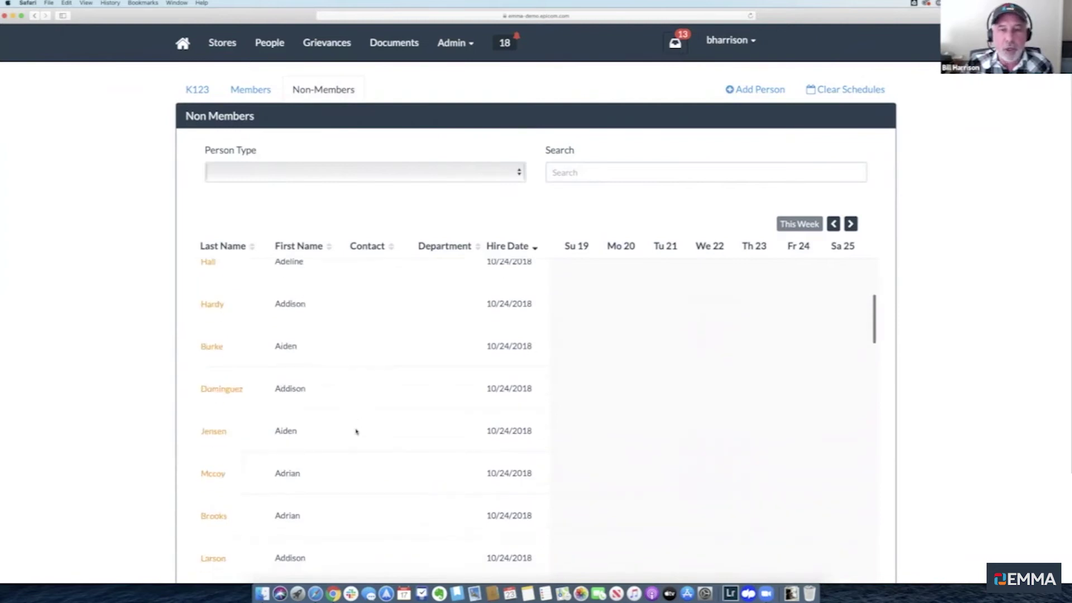
{"action": "scroll", "coordinate": [356, 431], "scroll_direction": "down", "scroll_amount": 3}
{"action": "scroll", "coordinate": [356, 431], "scroll_direction": "up", "scroll_amount": 12}
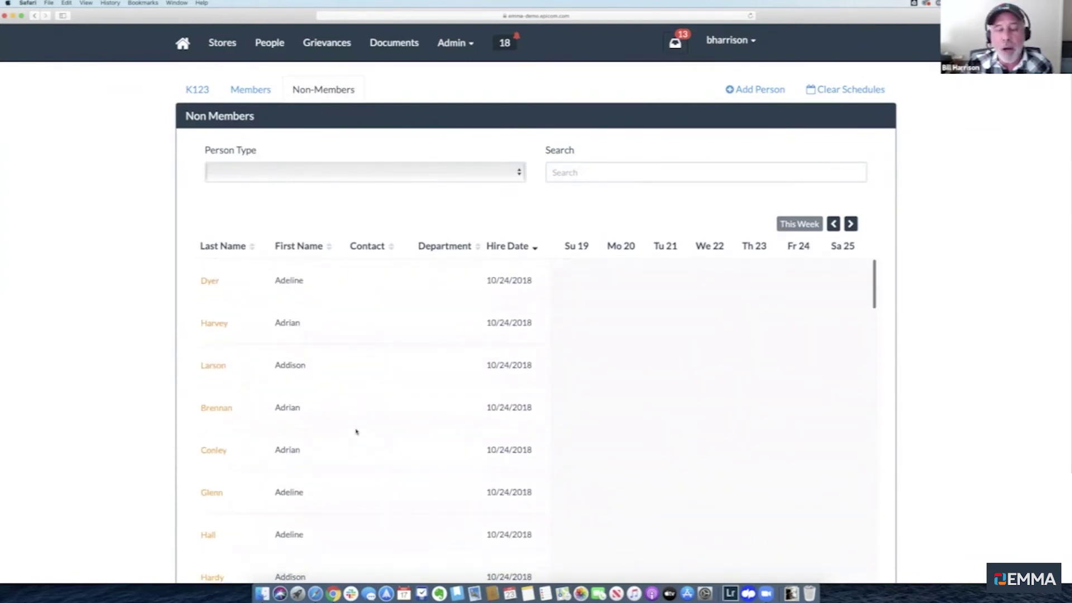
{"action": "scroll", "coordinate": [101, 379], "scroll_direction": "down", "scroll_amount": 1}
{"action": "scroll", "coordinate": [100, 379], "scroll_direction": "up", "scroll_amount": 1}
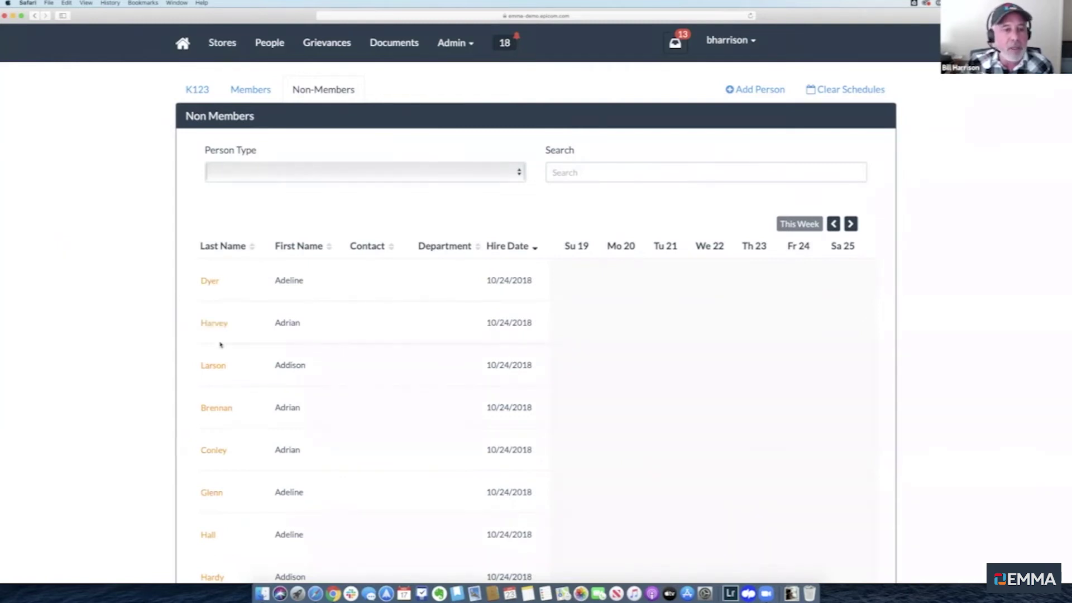
{"action": "scroll", "coordinate": [363, 425], "scroll_direction": "down", "scroll_amount": 8}
{"action": "scroll", "coordinate": [363, 425], "scroll_direction": "down", "scroll_amount": 15}
{"action": "scroll", "coordinate": [362, 426], "scroll_direction": "down", "scroll_amount": 5}
{"action": "scroll", "coordinate": [363, 426], "scroll_direction": "up", "scroll_amount": 6}
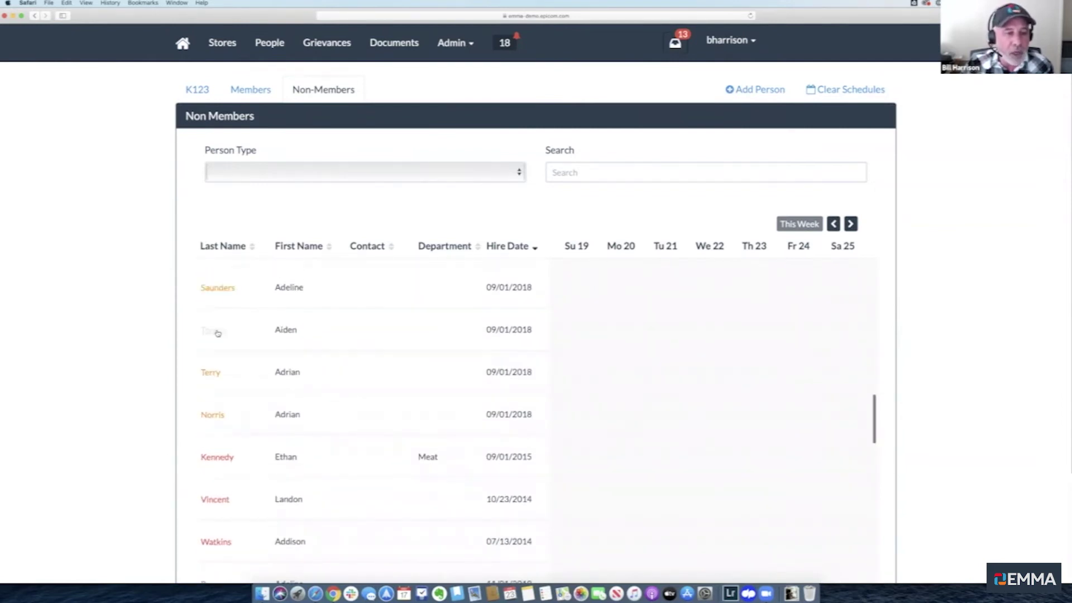
{"action": "scroll", "coordinate": [409, 363], "scroll_direction": "down", "scroll_amount": 5}
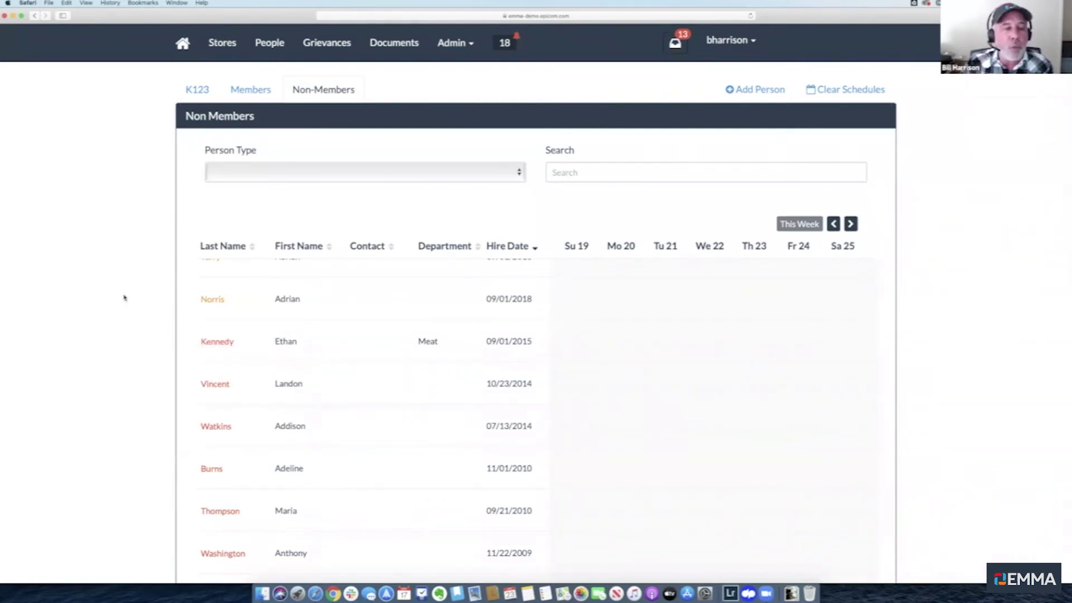
{"action": "scroll", "coordinate": [353, 320], "scroll_direction": "up", "scroll_amount": 15}
{"action": "scroll", "coordinate": [353, 321], "scroll_direction": "up", "scroll_amount": 1}
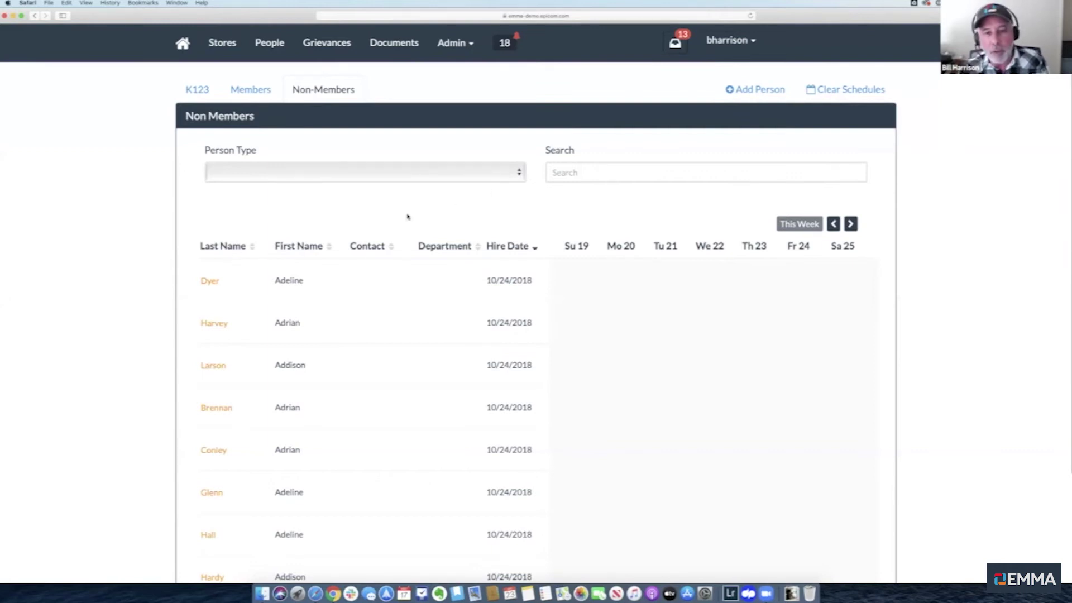
Look over the Person Type choices and scroll the list without changing the filter
{"action": "left_click", "coordinate": [510, 173]}
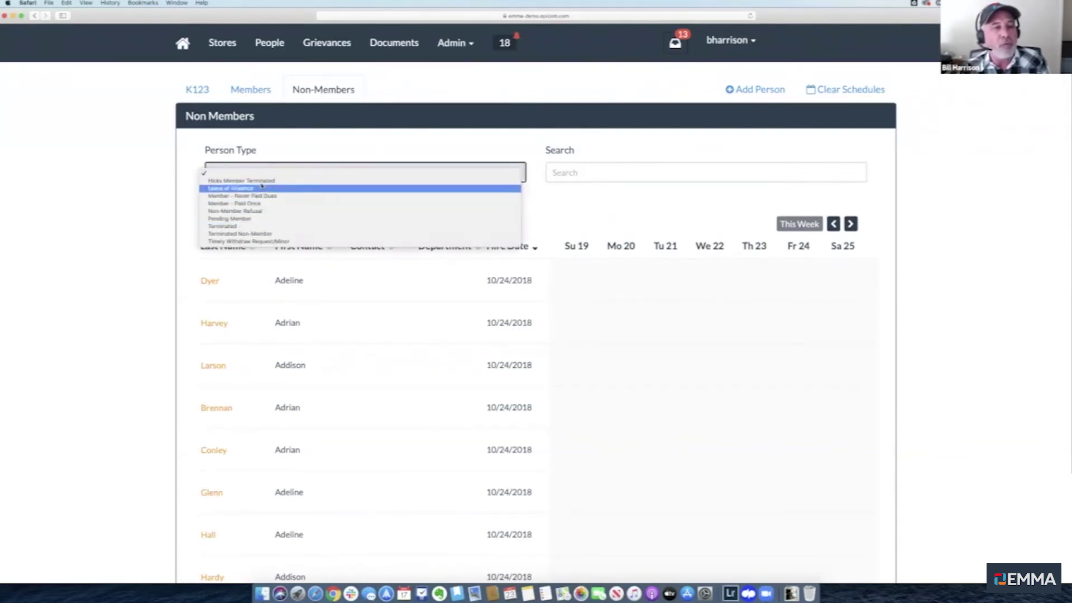
{"action": "left_click", "coordinate": [321, 147]}
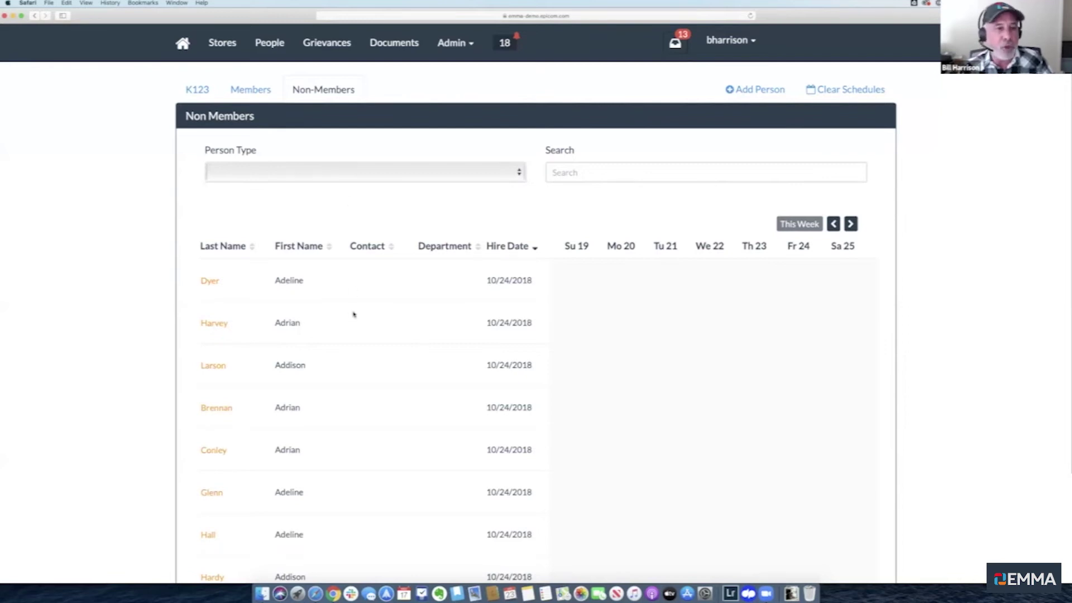
{"action": "scroll", "coordinate": [354, 314], "scroll_direction": "down", "scroll_amount": 3}
{"action": "scroll", "coordinate": [353, 314], "scroll_direction": "down", "scroll_amount": 6}
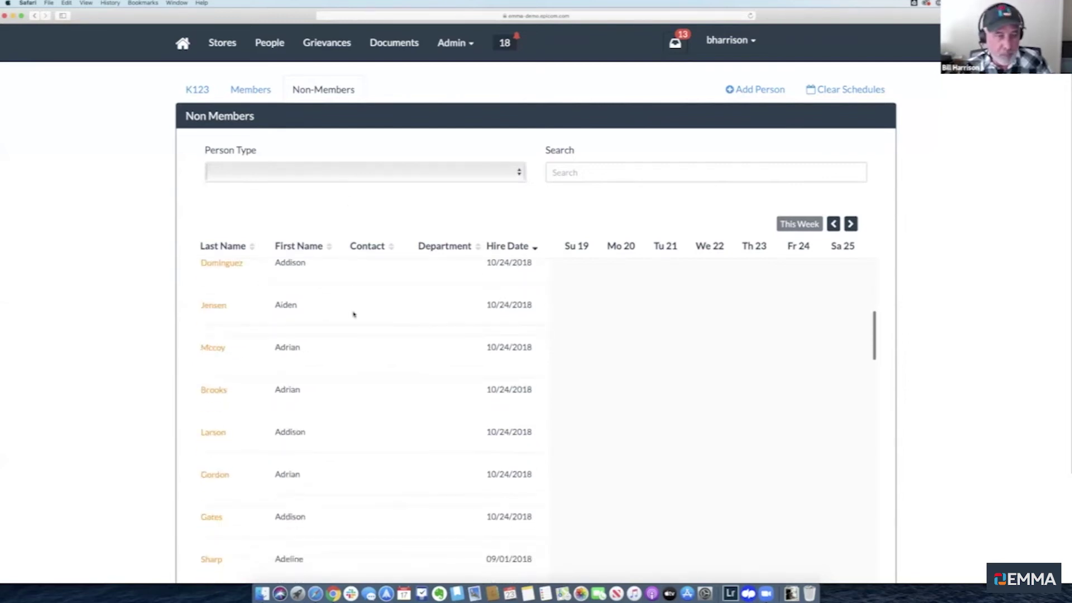
{"action": "scroll", "coordinate": [353, 314], "scroll_direction": "down", "scroll_amount": 2}
{"action": "scroll", "coordinate": [354, 315], "scroll_direction": "up", "scroll_amount": 8}
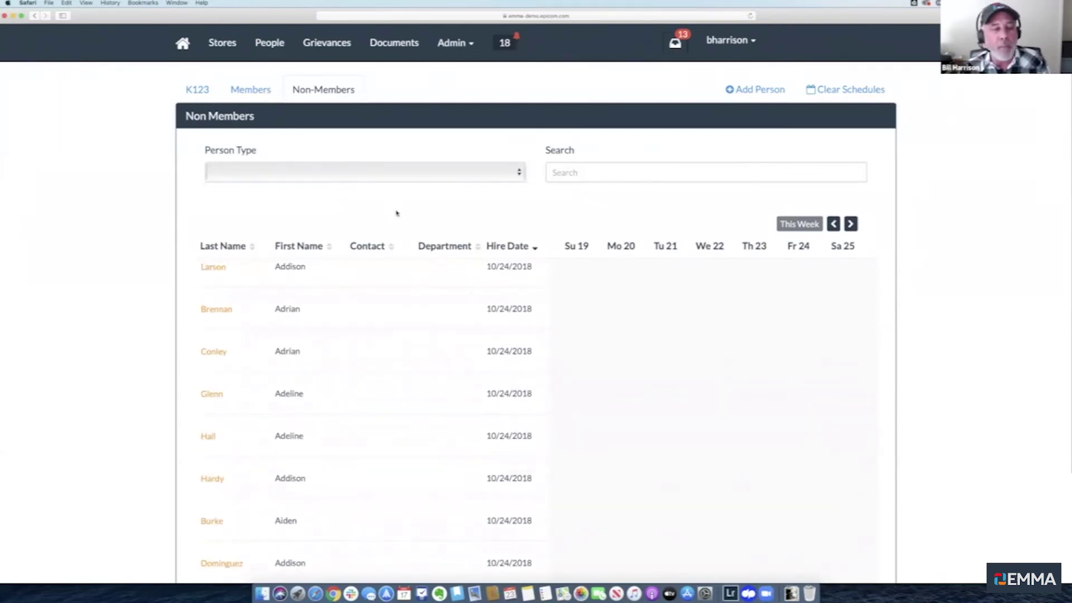
Filter the list to Terminated people and open the first terminated person's record
{"action": "left_click", "coordinate": [500, 177]}
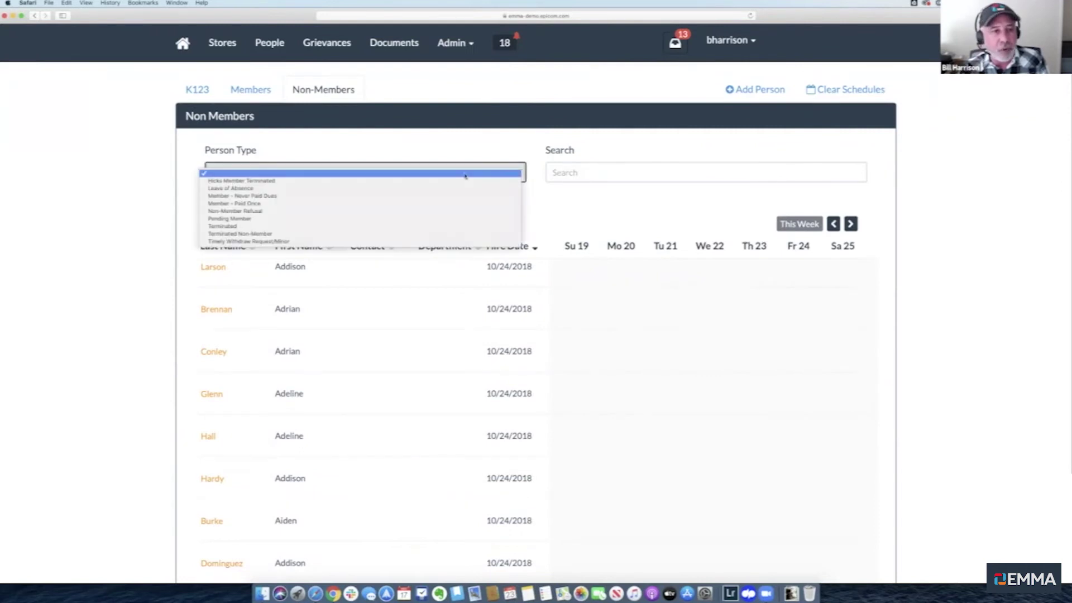
{"action": "left_click", "coordinate": [362, 227]}
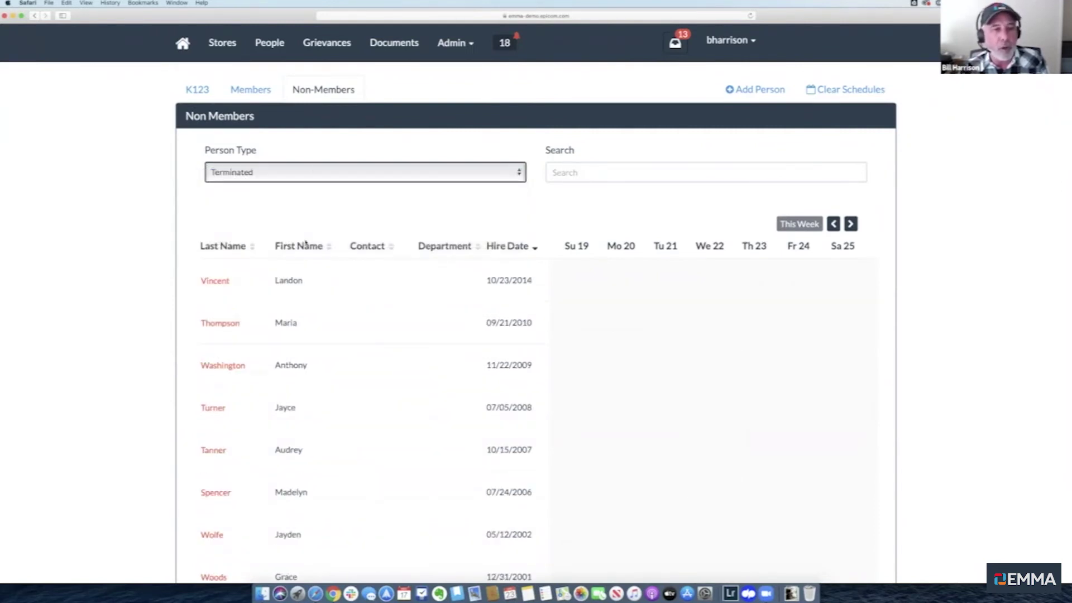
{"action": "left_click", "coordinate": [314, 170]}
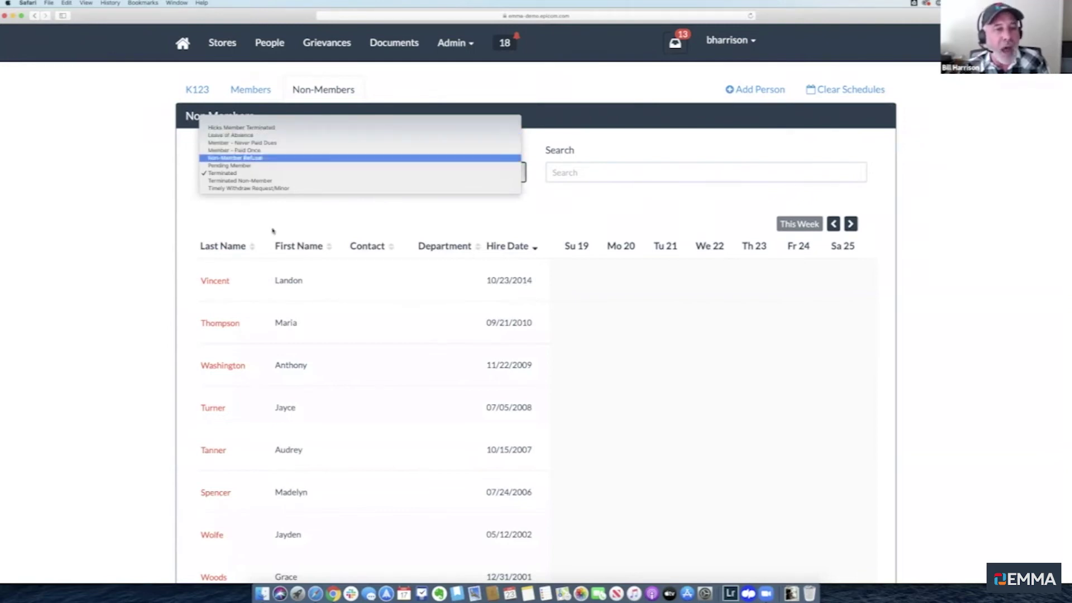
{"action": "left_click", "coordinate": [282, 220]}
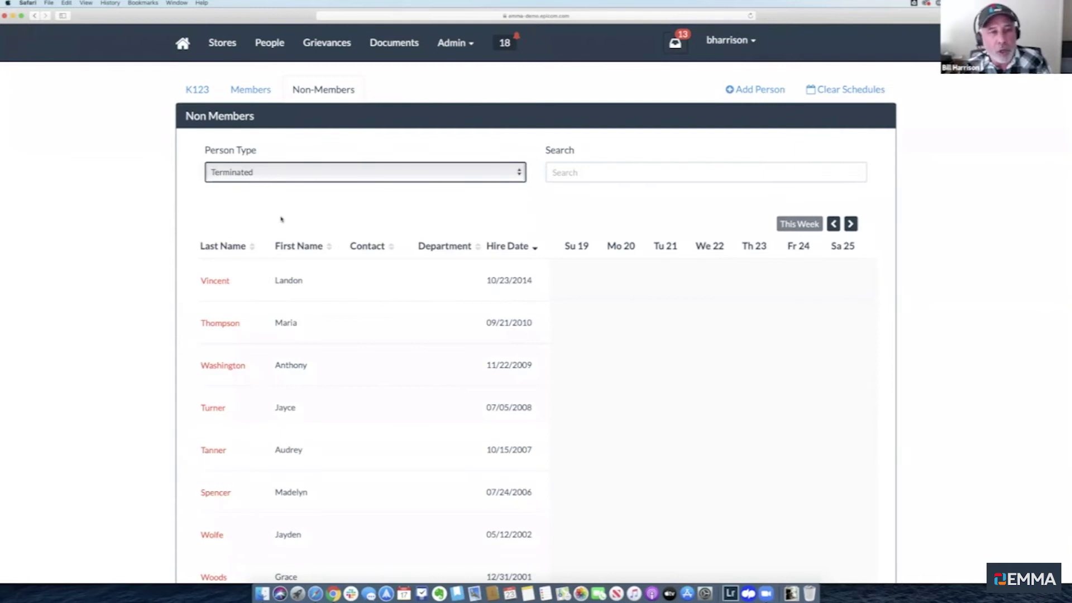
{"action": "left_click", "coordinate": [215, 280]}
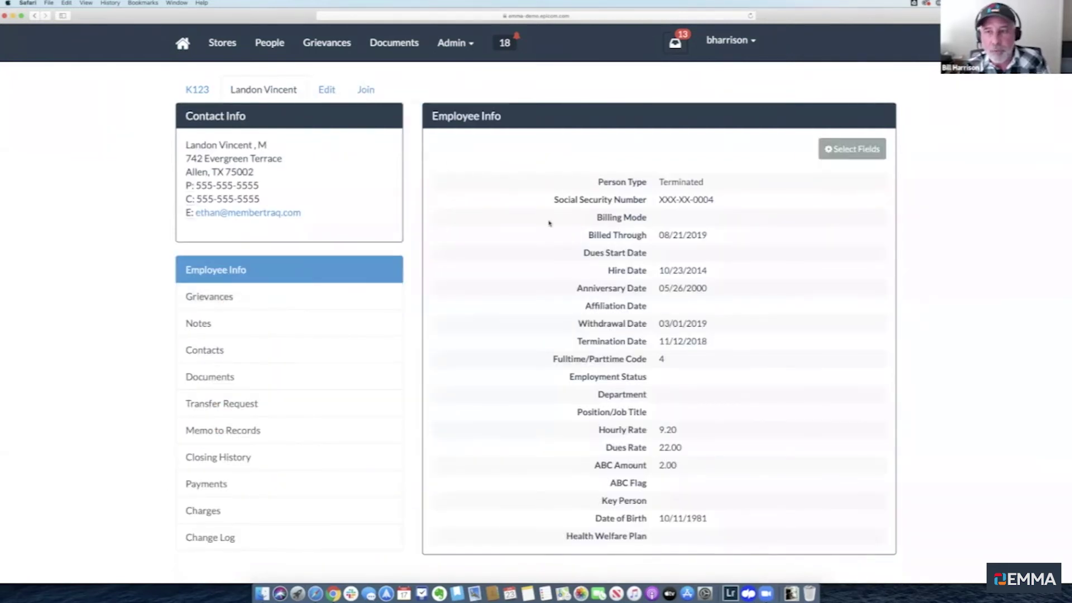
Start a membership application for this person from the Join tab
{"action": "left_click", "coordinate": [367, 88]}
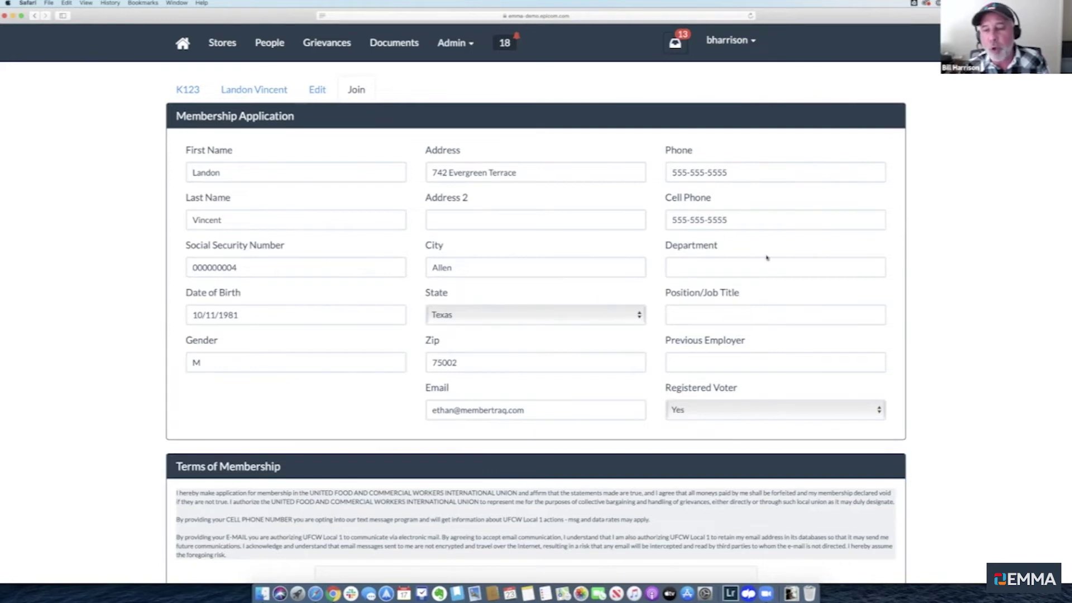
{"action": "left_click", "coordinate": [728, 317]}
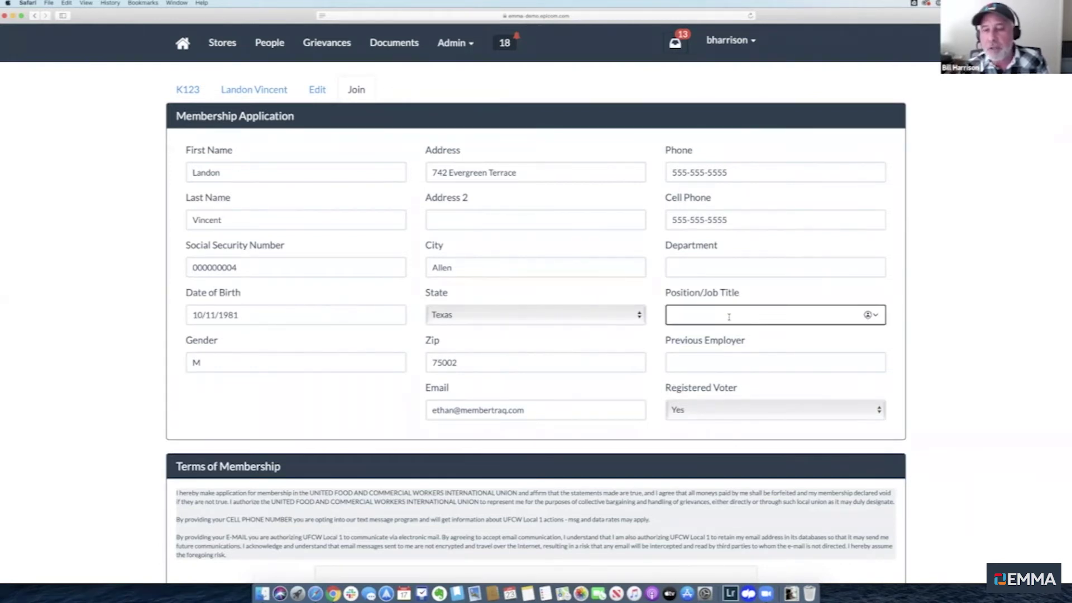
{"action": "left_click", "coordinate": [709, 272]}
{"action": "left_click", "coordinate": [710, 316]}
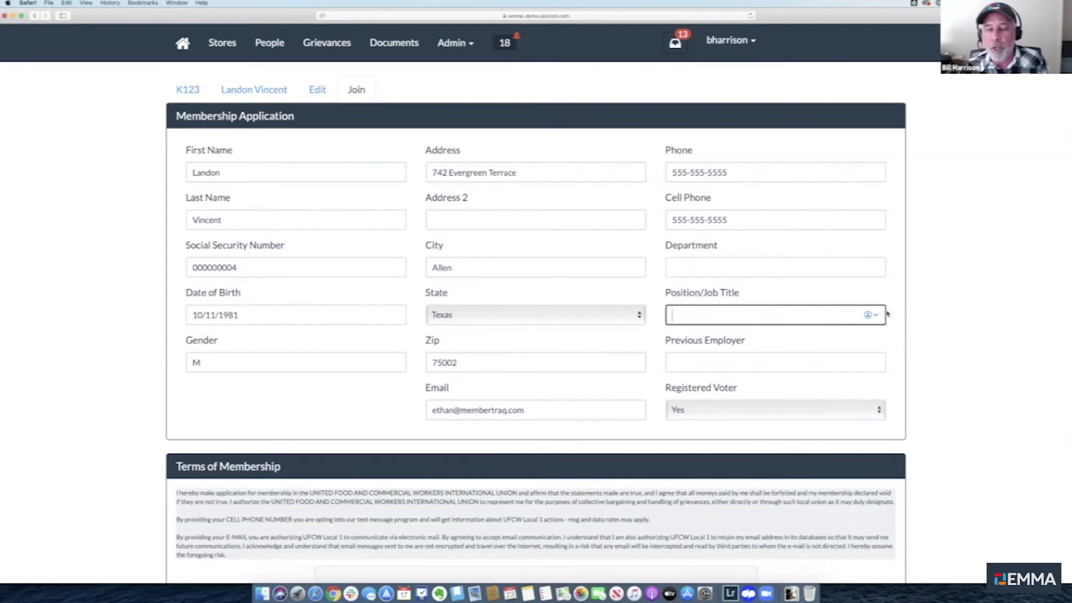
{"action": "left_click", "coordinate": [101, 321]}
{"action": "scroll", "coordinate": [103, 319], "scroll_direction": "down", "scroll_amount": 1}
{"action": "scroll", "coordinate": [103, 319], "scroll_direction": "down", "scroll_amount": 5}
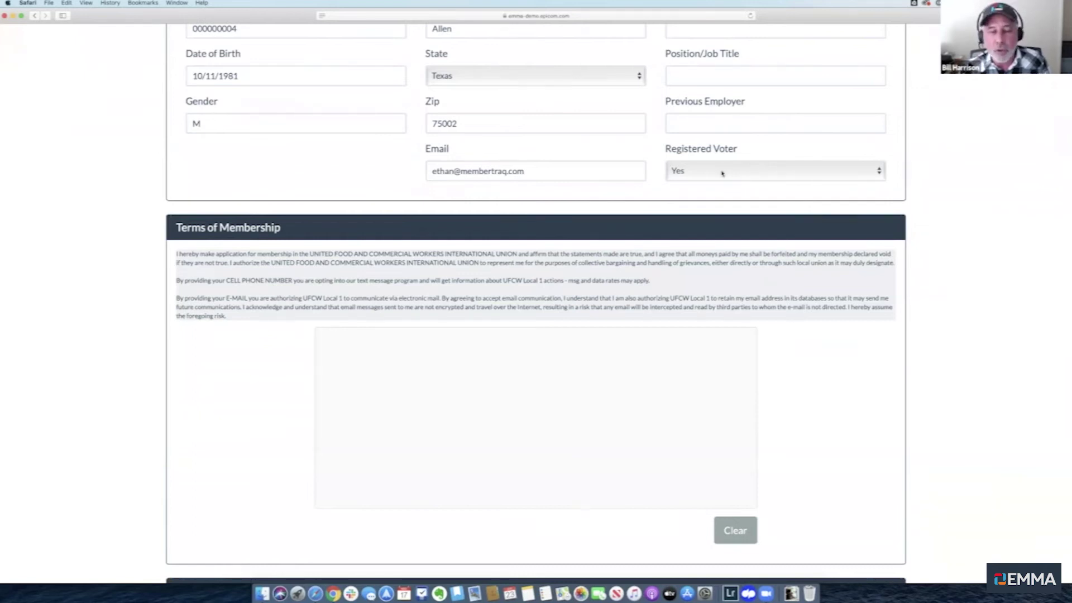
{"action": "scroll", "coordinate": [411, 318], "scroll_direction": "up", "scroll_amount": 5}
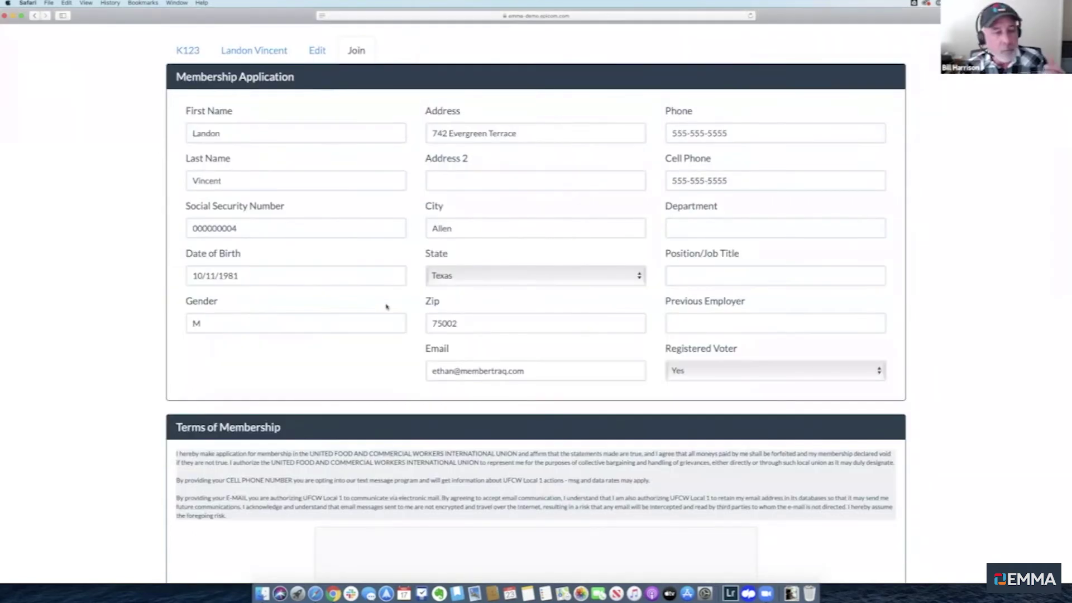
{"action": "scroll", "coordinate": [386, 306], "scroll_direction": "down", "scroll_amount": 2}
{"action": "scroll", "coordinate": [386, 307], "scroll_direction": "up", "scroll_amount": 3}
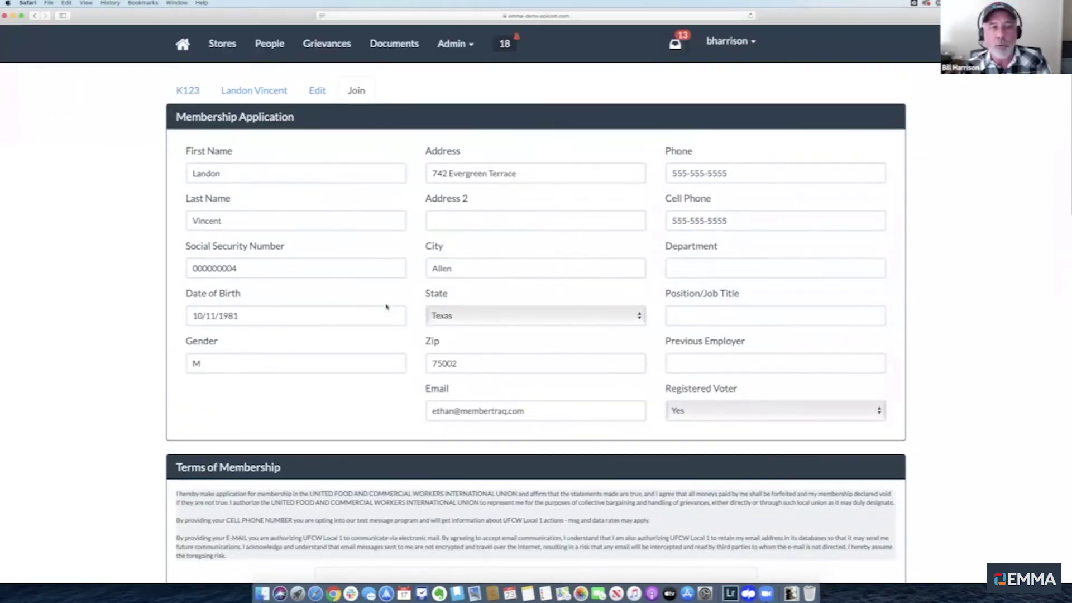
{"action": "scroll", "coordinate": [348, 223], "scroll_direction": "down", "scroll_amount": 6}
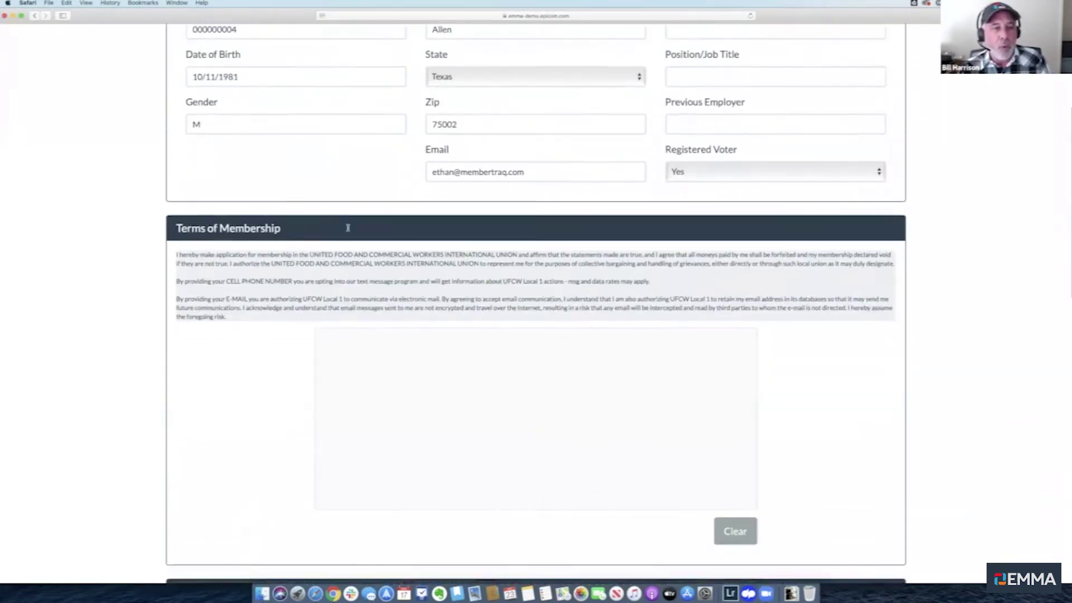
Draw a freehand signature in the Terms of Membership signature pad
{"action": "scroll", "coordinate": [348, 227], "scroll_direction": "down", "scroll_amount": 2}
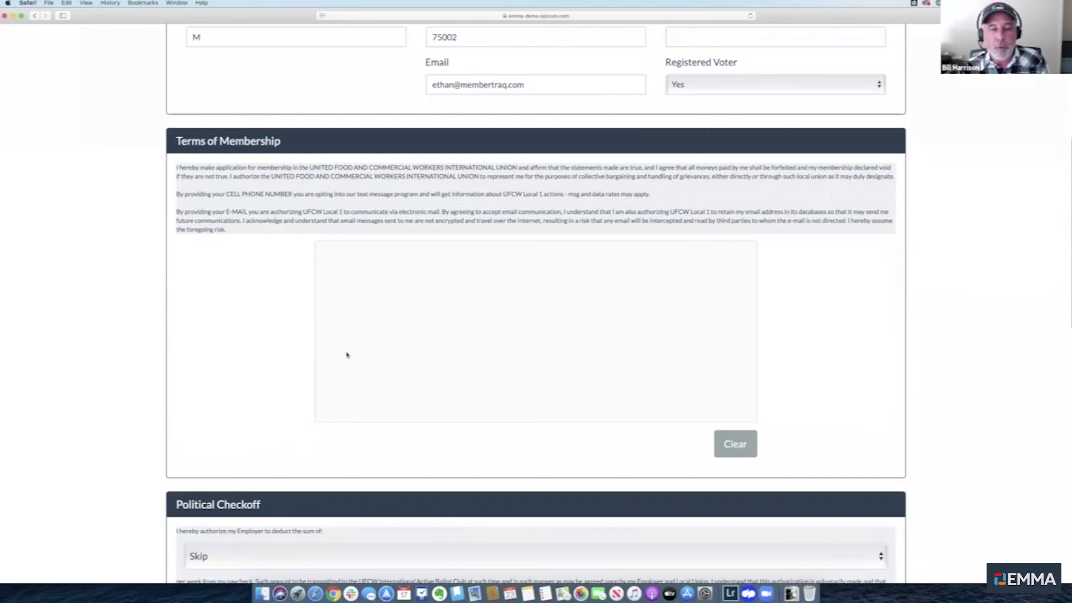
{"action": "mouse_move", "coordinate": [363, 306]}
{"action": "left_mouse_down"}
{"action": "mouse_move", "coordinate": [614, 363]}
{"action": "mouse_move", "coordinate": [693, 309]}
{"action": "left_mouse_up"}
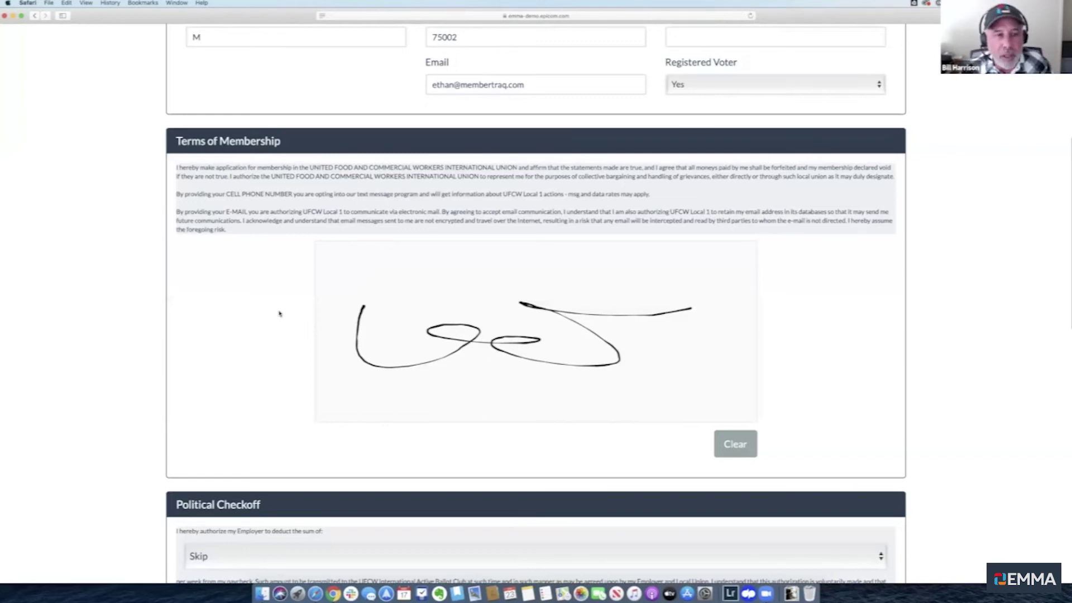
{"action": "scroll", "coordinate": [279, 313], "scroll_direction": "down", "scroll_amount": 5}
{"action": "scroll", "coordinate": [280, 314], "scroll_direction": "down", "scroll_amount": 5}
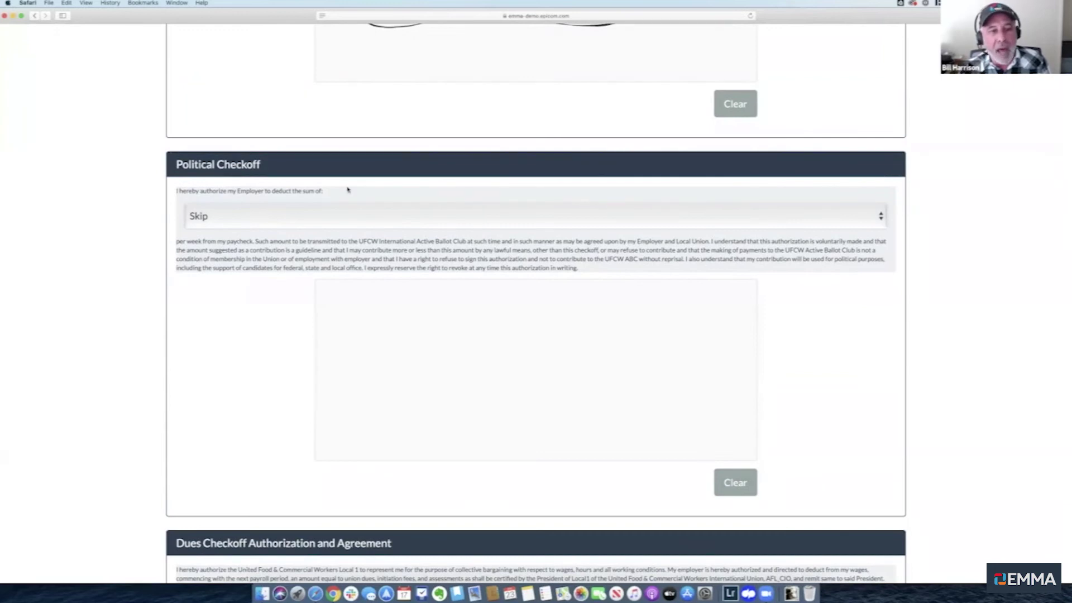
Set Political Checkoff to $1.00 and sign both the Political Checkoff and Dues Checkoff pads
{"action": "left_click", "coordinate": [342, 220]}
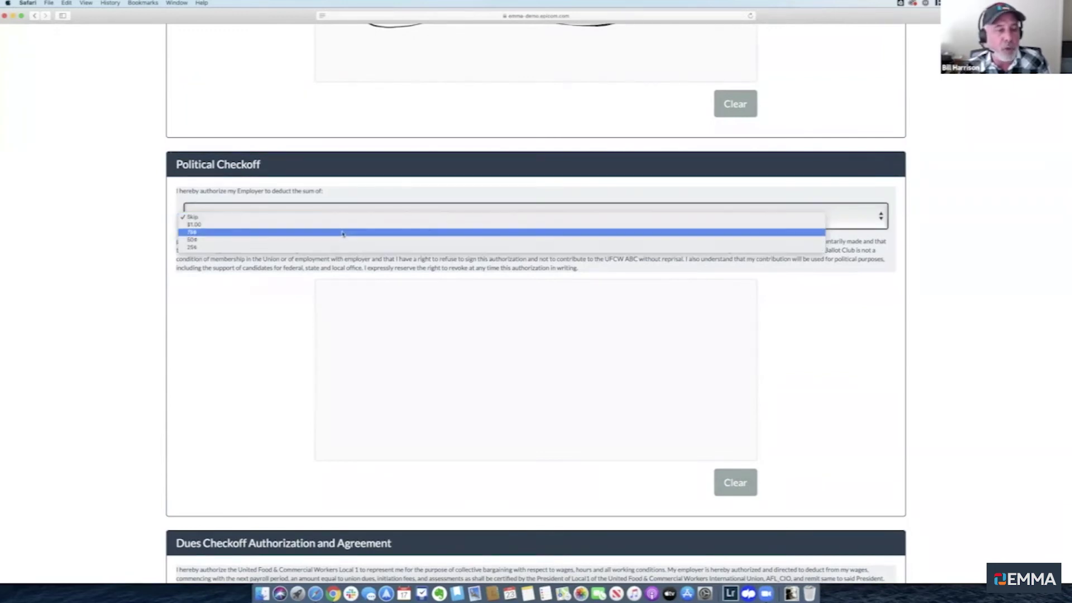
{"action": "left_click", "coordinate": [191, 224]}
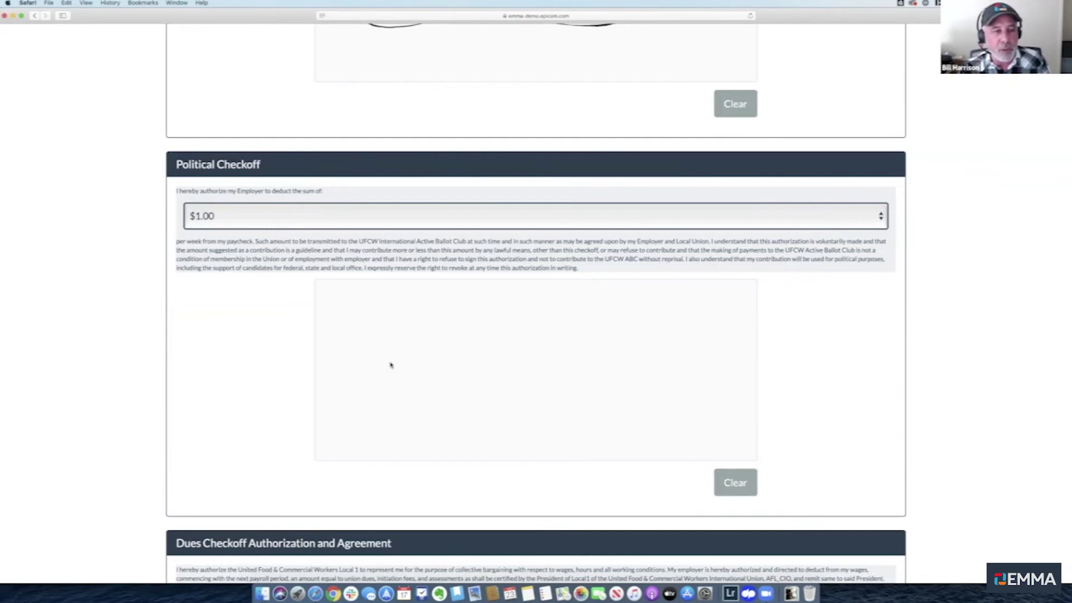
{"action": "mouse_move", "coordinate": [425, 356]}
{"action": "left_mouse_down"}
{"action": "mouse_move", "coordinate": [546, 397]}
{"action": "mouse_move", "coordinate": [714, 384]}
{"action": "left_mouse_up"}
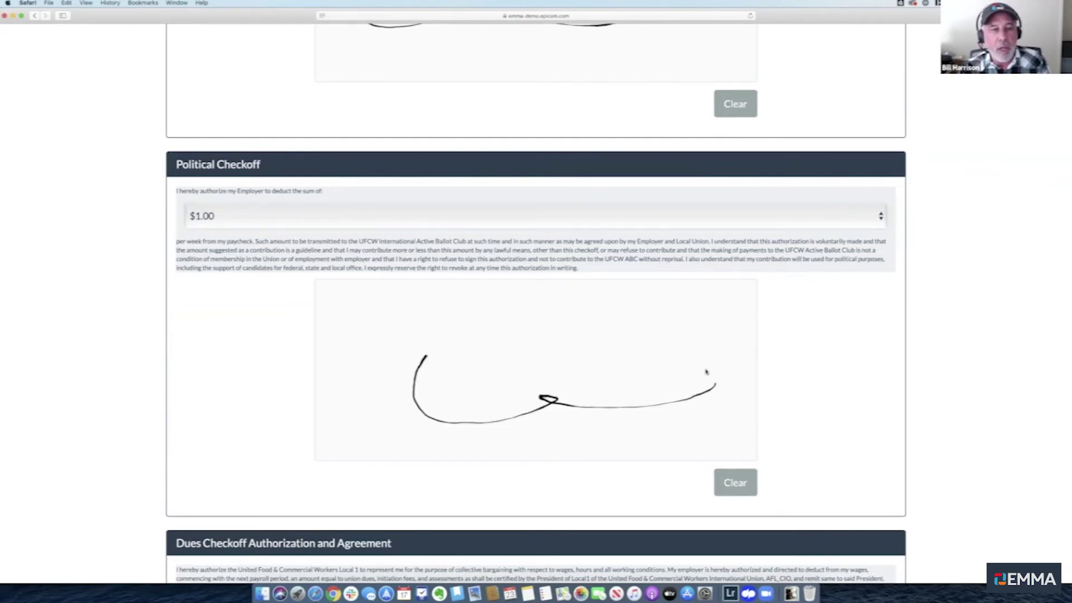
{"action": "scroll", "coordinate": [706, 371], "scroll_direction": "down", "scroll_amount": 3}
{"action": "scroll", "coordinate": [706, 371], "scroll_direction": "down", "scroll_amount": 5}
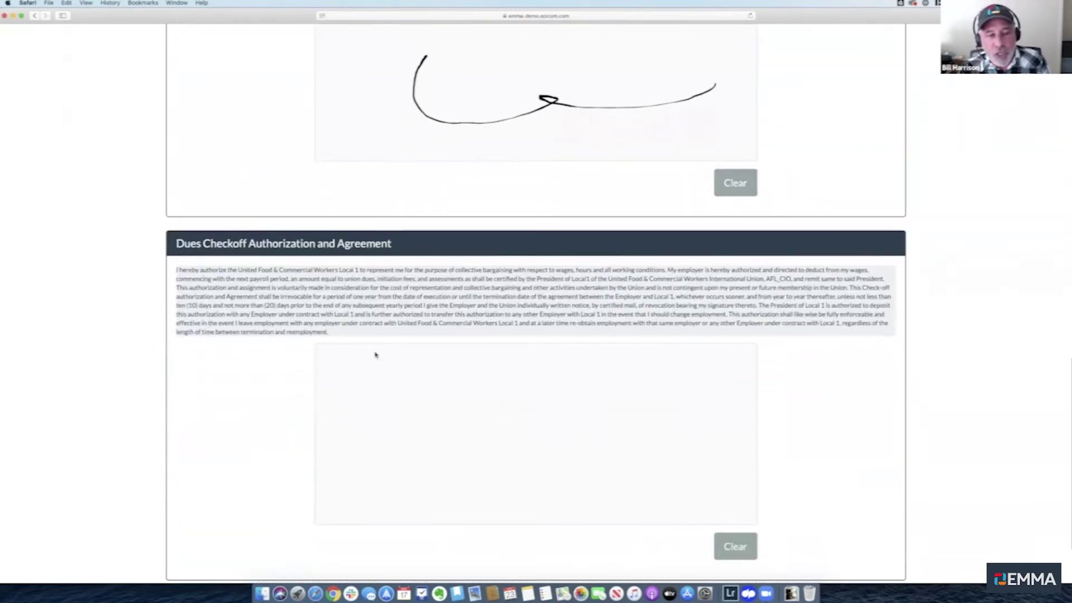
{"action": "mouse_move", "coordinate": [408, 416]}
{"action": "left_mouse_down"}
{"action": "mouse_move", "coordinate": [478, 450]}
{"action": "mouse_move", "coordinate": [670, 398]}
{"action": "left_mouse_up"}
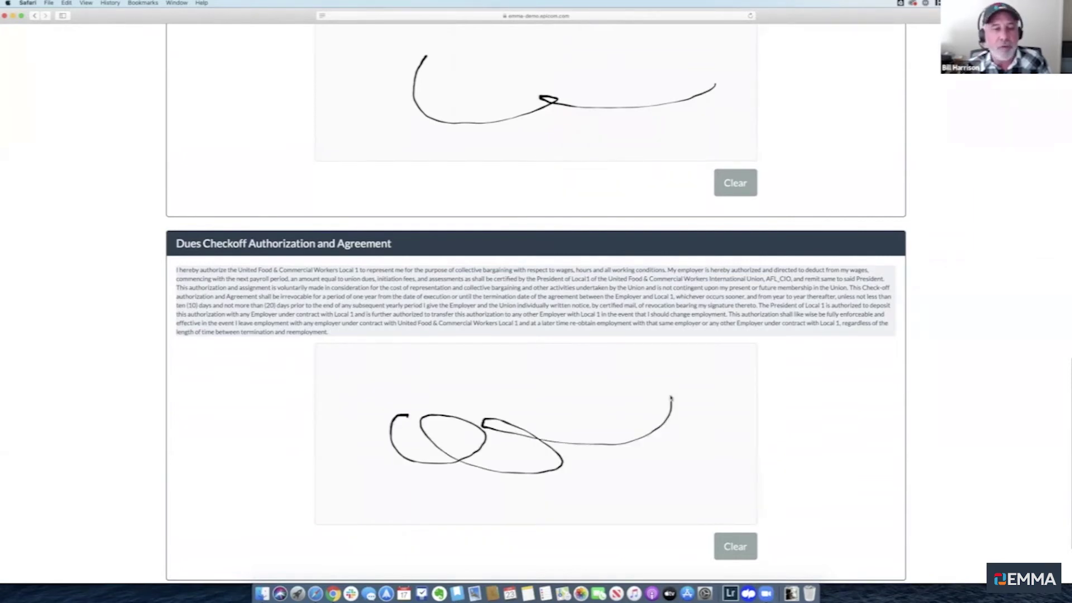
{"action": "scroll", "coordinate": [671, 398], "scroll_direction": "down", "scroll_amount": 3}
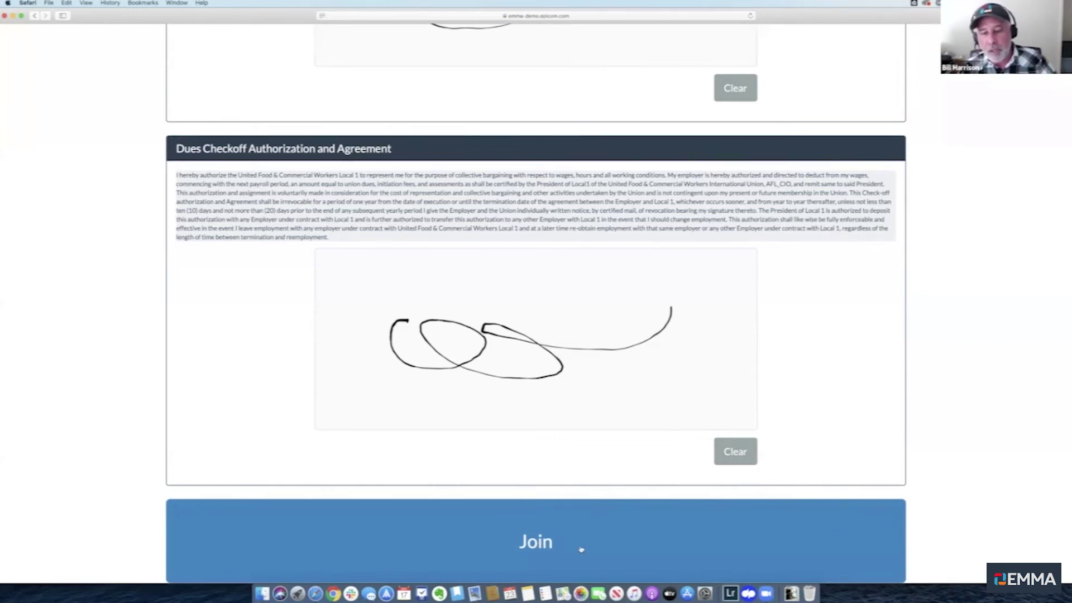
Submit the signed membership application with Join and confirm with Continue
{"action": "left_click", "coordinate": [557, 506]}
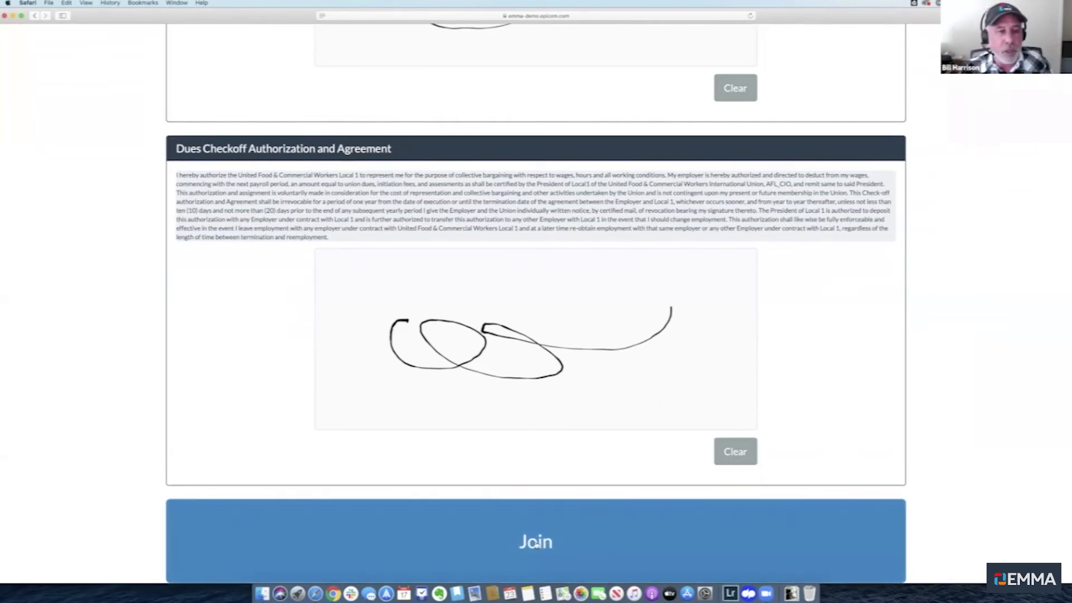
{"action": "left_click", "coordinate": [523, 521]}
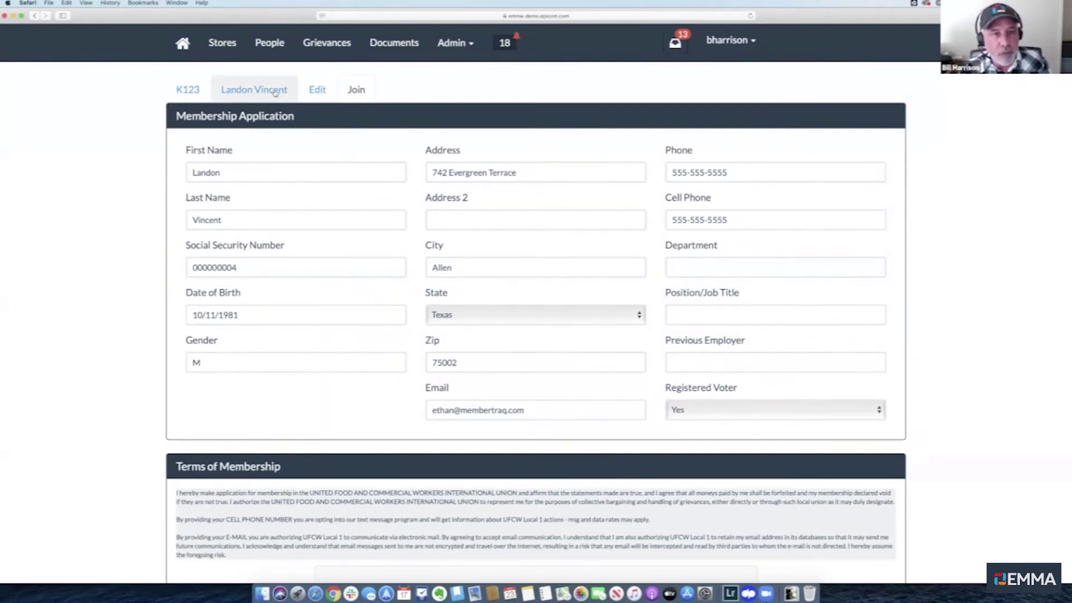
{"action": "scroll", "coordinate": [366, 222], "scroll_direction": "down", "scroll_amount": 15}
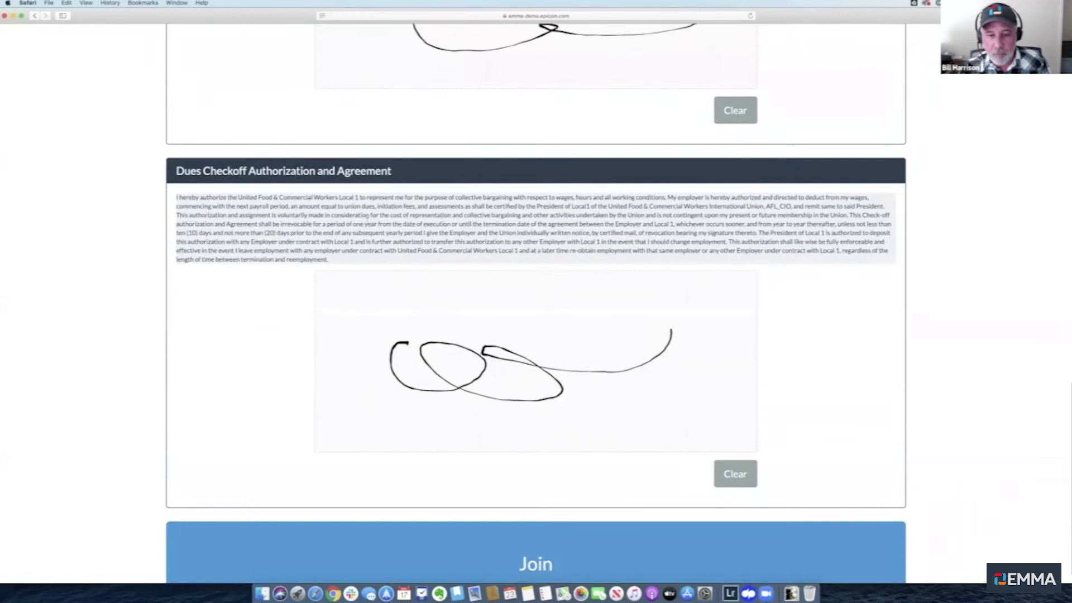
{"action": "left_click", "coordinate": [510, 538]}
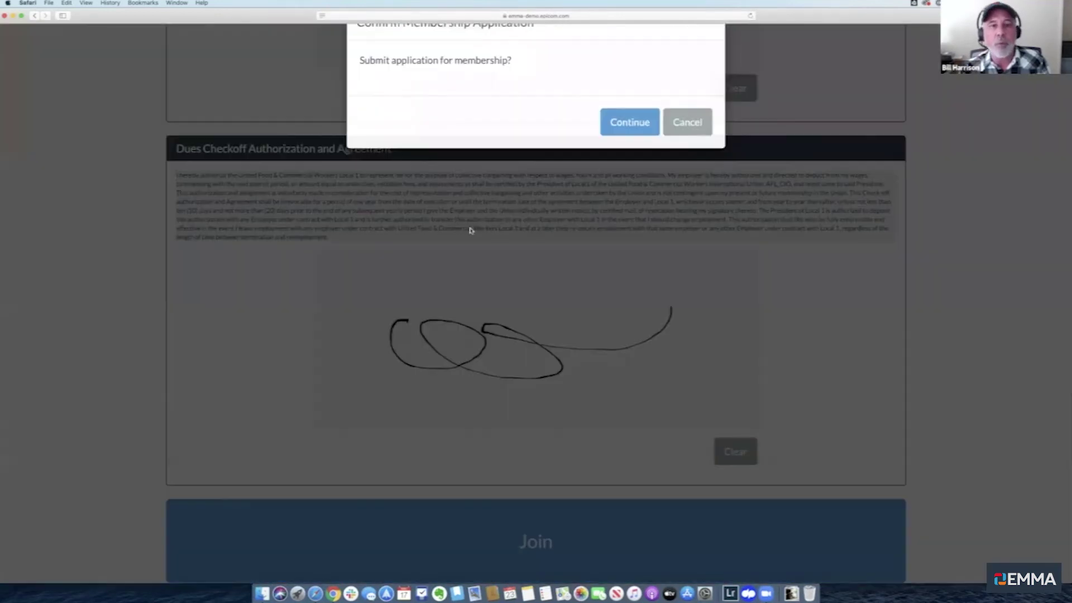
{"action": "left_click", "coordinate": [629, 165]}
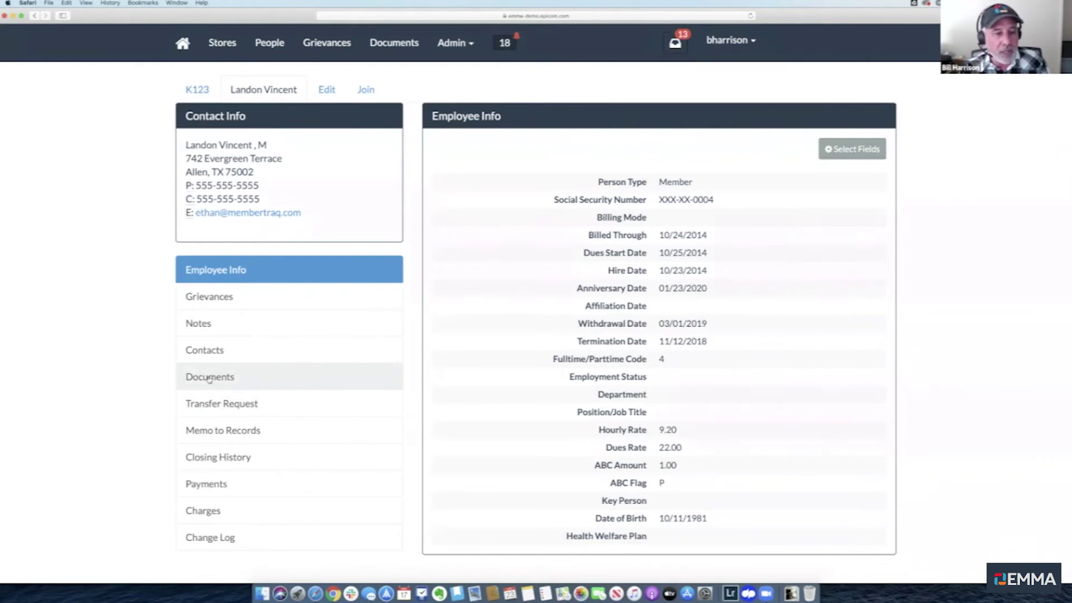
View the member's Documents, including the Membership Application dated 01/23/2020
{"action": "left_click", "coordinate": [209, 378]}
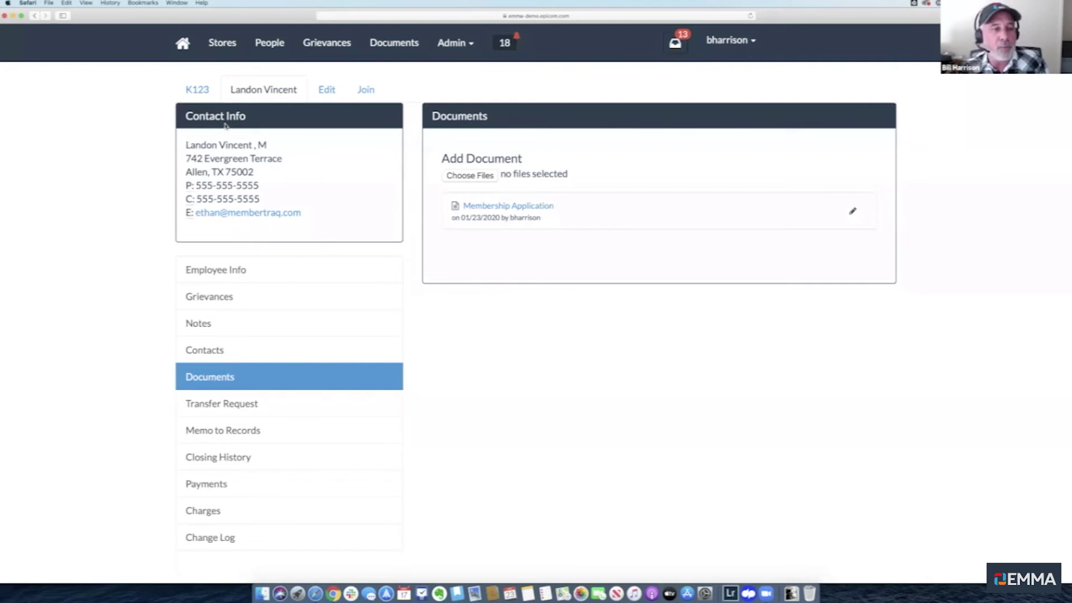
Return to Employee Info and highlight the ABC Amount 1.00 and ABC Flag P fields
{"action": "left_click", "coordinate": [231, 270]}
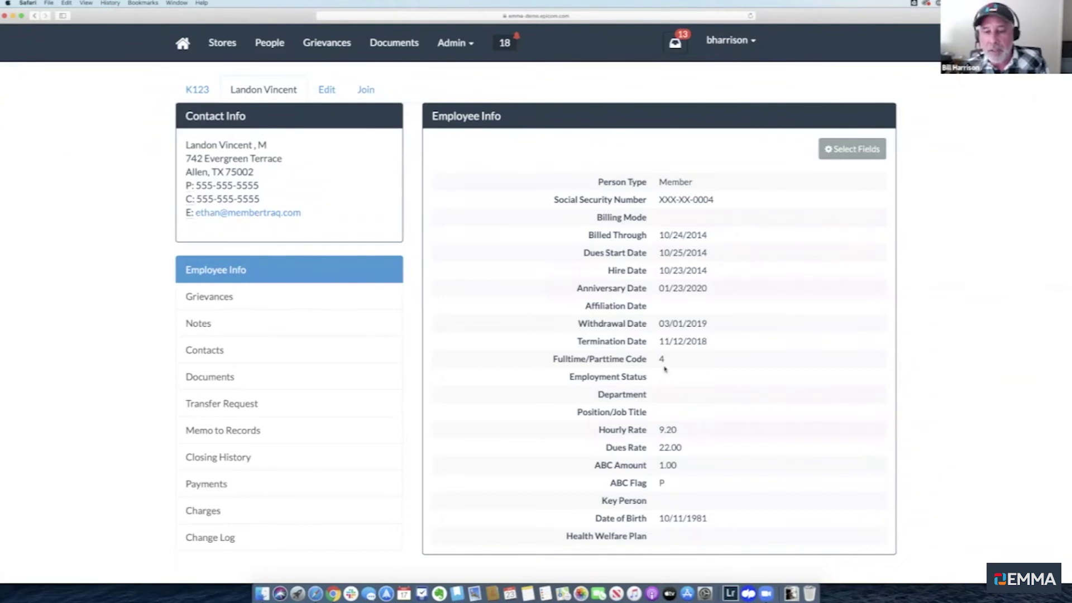
{"action": "scroll", "coordinate": [662, 389], "scroll_direction": "up", "scroll_amount": 1}
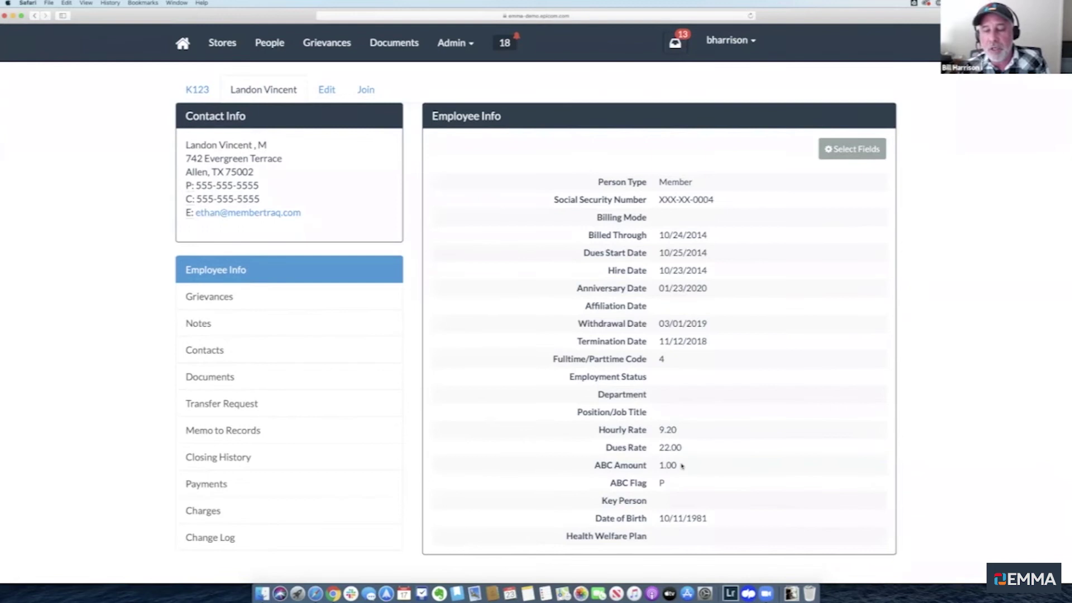
{"action": "left_click_drag", "start_coordinate": [681, 466], "coordinate": [581, 463]}
{"action": "left_click", "coordinate": [581, 463]}
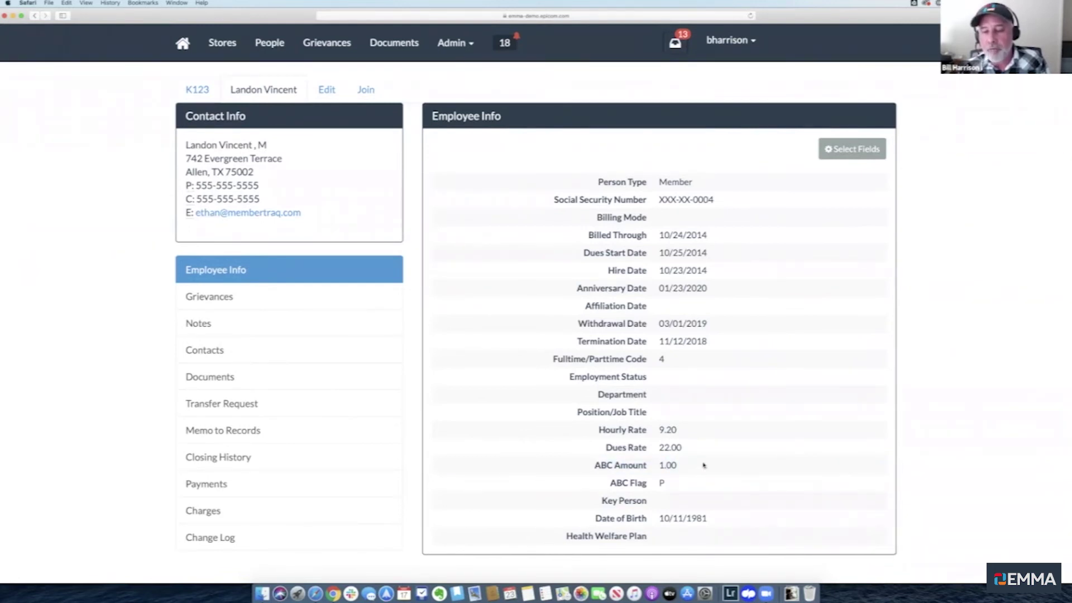
{"action": "double_click", "coordinate": [604, 465]}
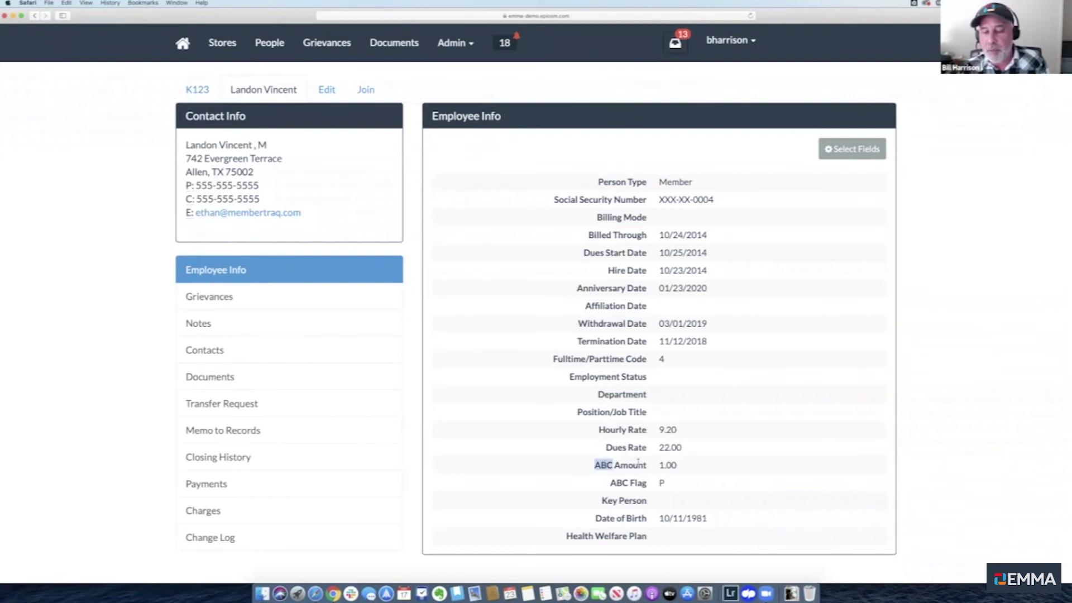
{"action": "double_click", "coordinate": [616, 482]}
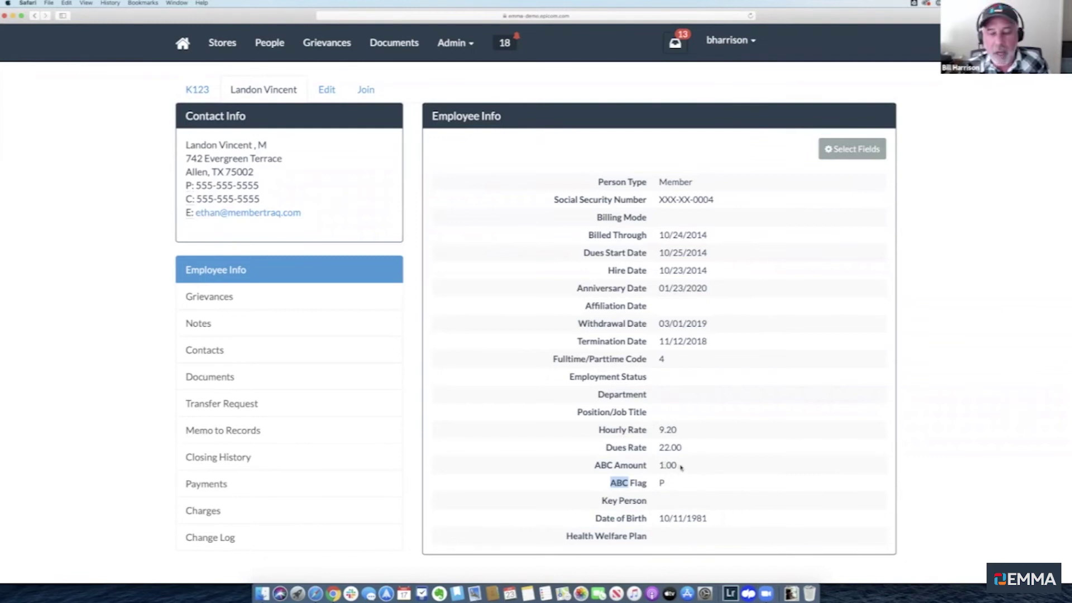
{"action": "left_click", "coordinate": [680, 467]}
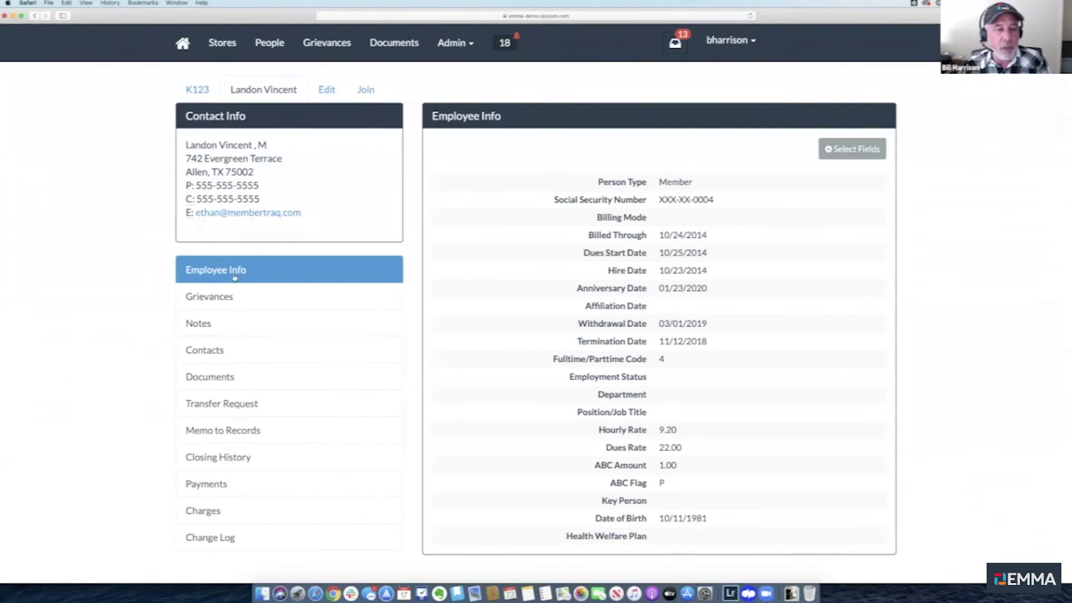
Step through Contacts and Notes to the member's still-empty Grievances list
{"action": "left_click", "coordinate": [193, 352]}
{"action": "left_click", "coordinate": [202, 324]}
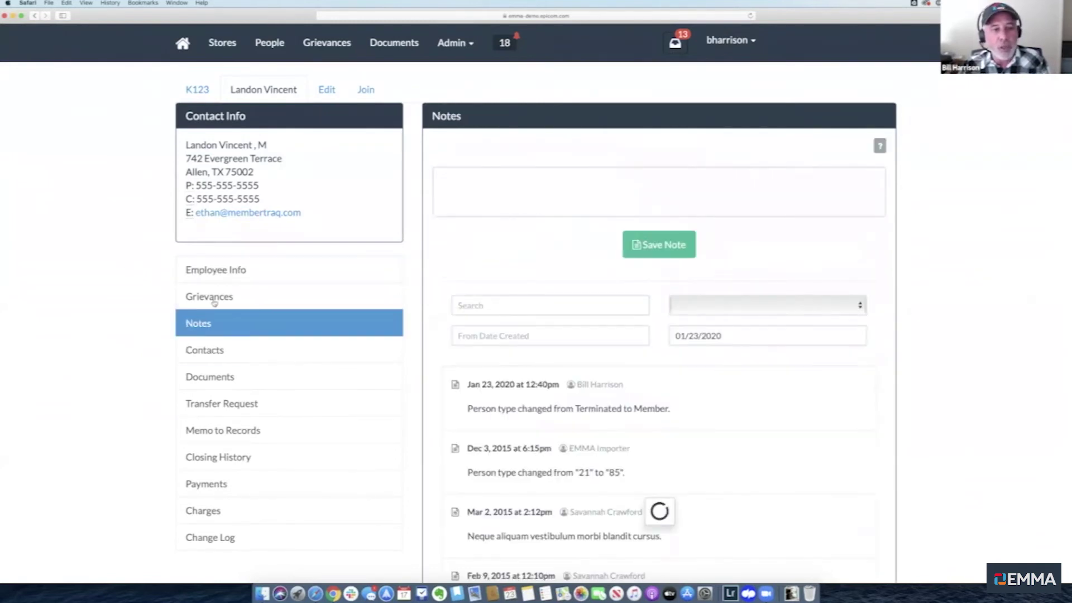
{"action": "left_click", "coordinate": [210, 300]}
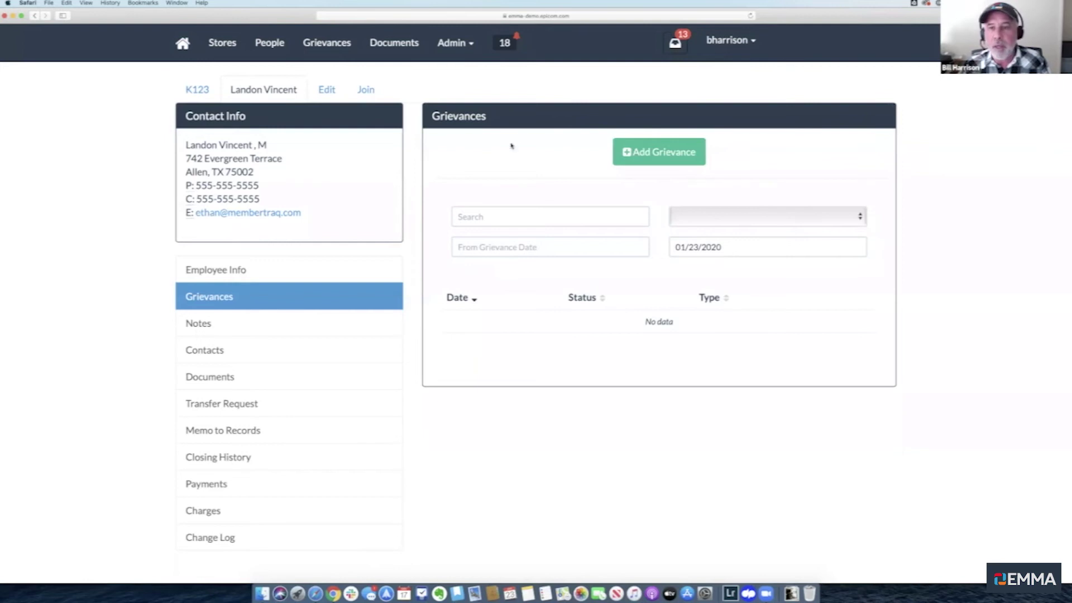
Start a new grievance for the member and put the cursor in the Details, then the Settlement Requested field
{"action": "left_click", "coordinate": [656, 154]}
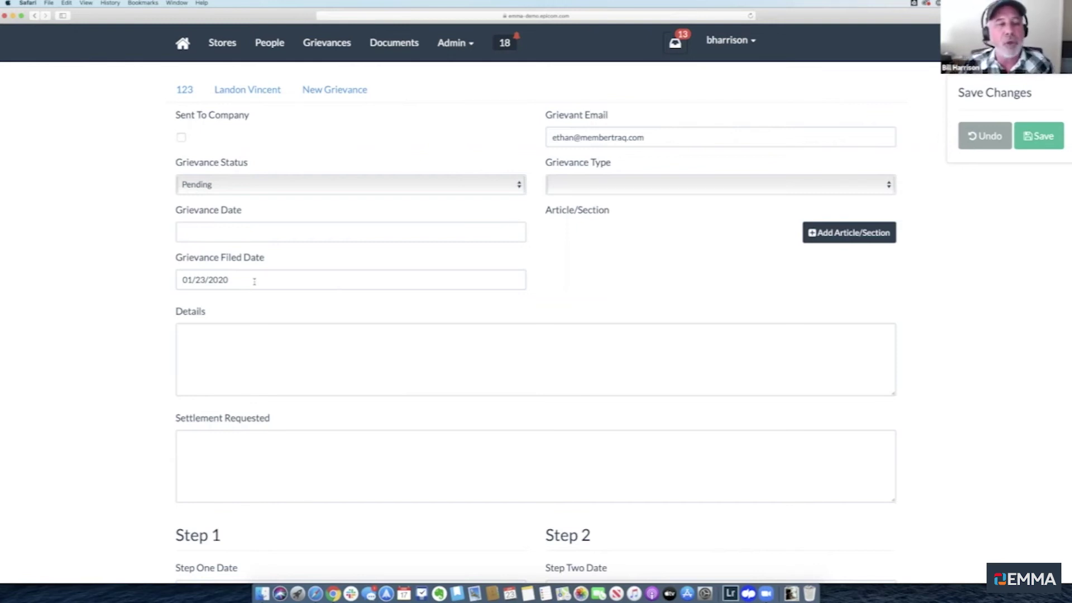
{"action": "left_click", "coordinate": [236, 351]}
{"action": "scroll", "coordinate": [236, 350], "scroll_direction": "down", "scroll_amount": 3}
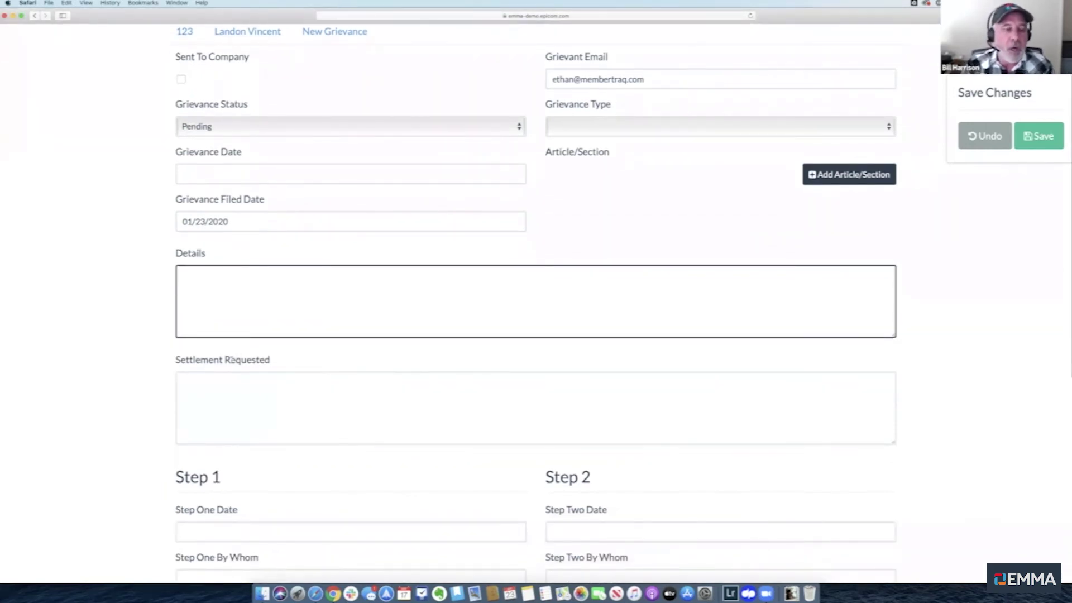
{"action": "left_click", "coordinate": [232, 360]}
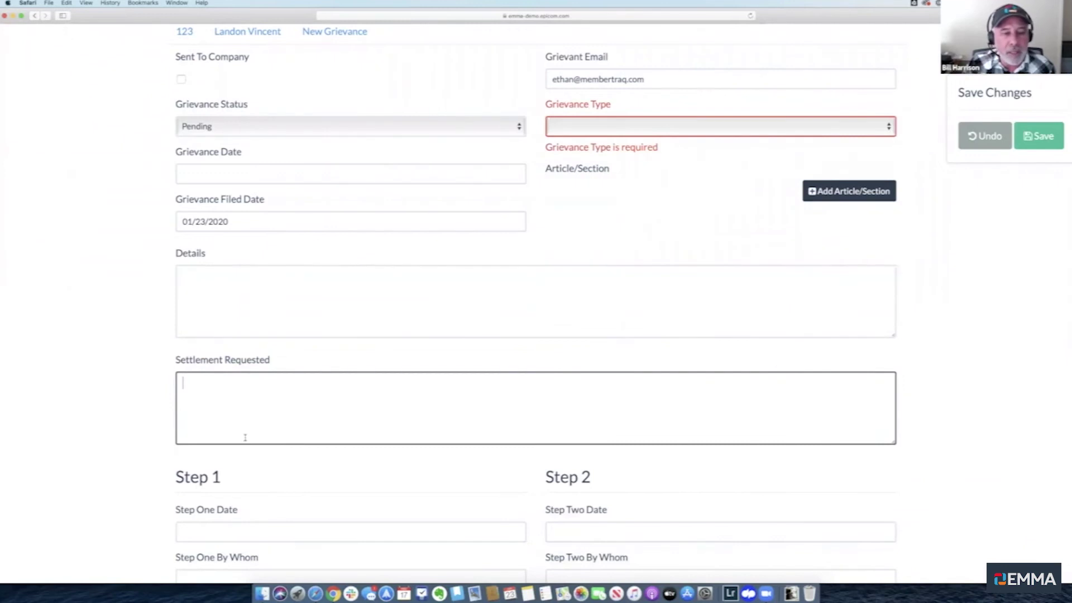
Review the Step 1–3 fields on the form, then add a blank Article/Section row
{"action": "scroll", "coordinate": [257, 391], "scroll_direction": "up", "scroll_amount": 3}
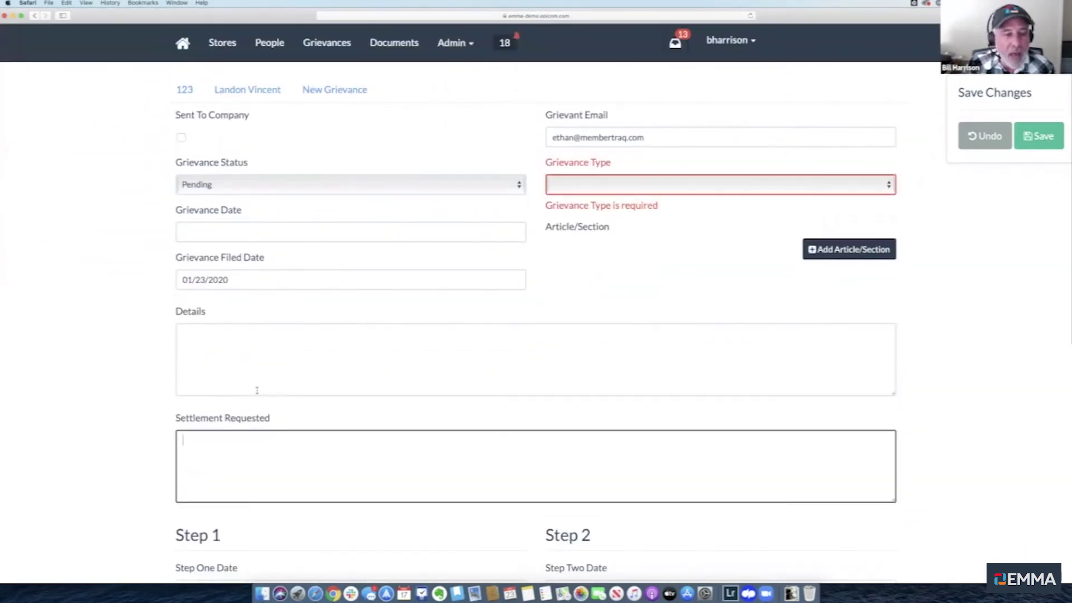
{"action": "scroll", "coordinate": [257, 390], "scroll_direction": "down", "scroll_amount": 5}
{"action": "scroll", "coordinate": [257, 394], "scroll_direction": "down", "scroll_amount": 4}
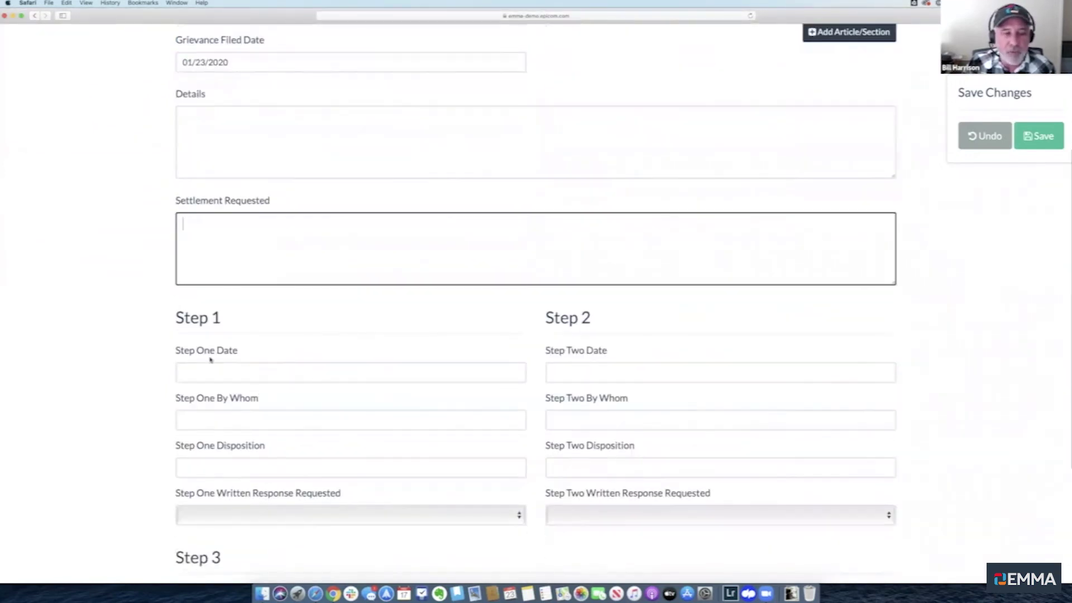
{"action": "scroll", "coordinate": [353, 398], "scroll_direction": "down", "scroll_amount": 4}
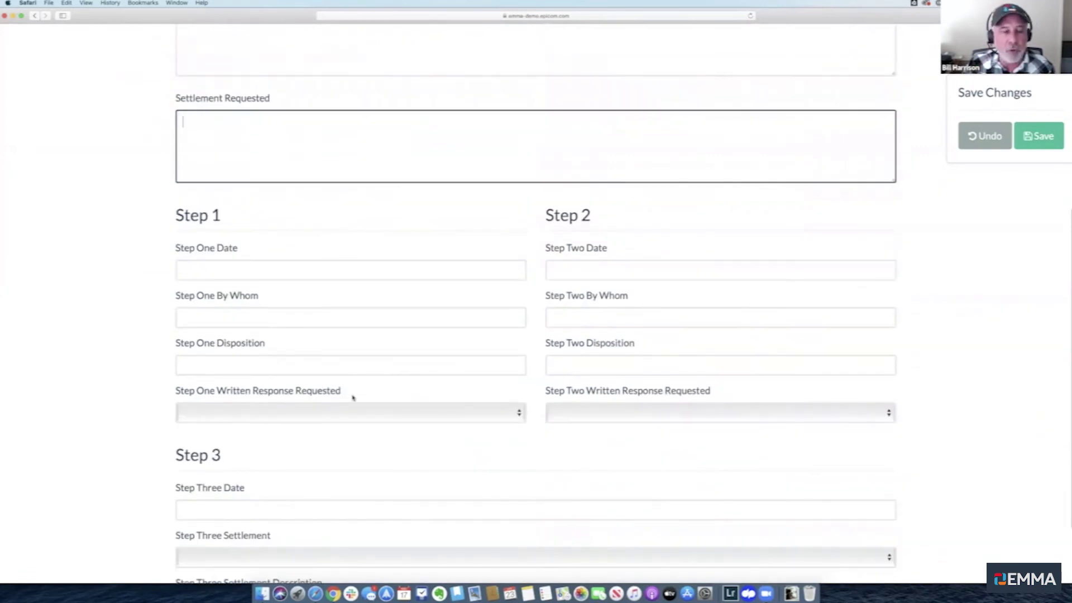
{"action": "scroll", "coordinate": [353, 398], "scroll_direction": "down", "scroll_amount": 4}
{"action": "scroll", "coordinate": [364, 435], "scroll_direction": "up", "scroll_amount": 2}
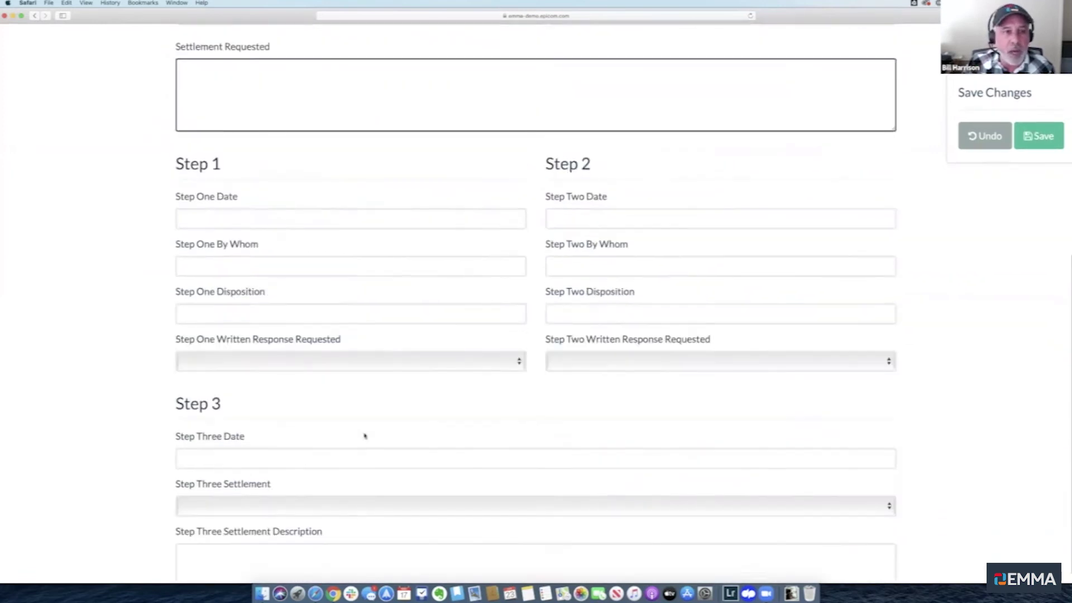
{"action": "scroll", "coordinate": [365, 435], "scroll_direction": "up", "scroll_amount": 15}
{"action": "scroll", "coordinate": [363, 435], "scroll_direction": "down", "scroll_amount": 17}
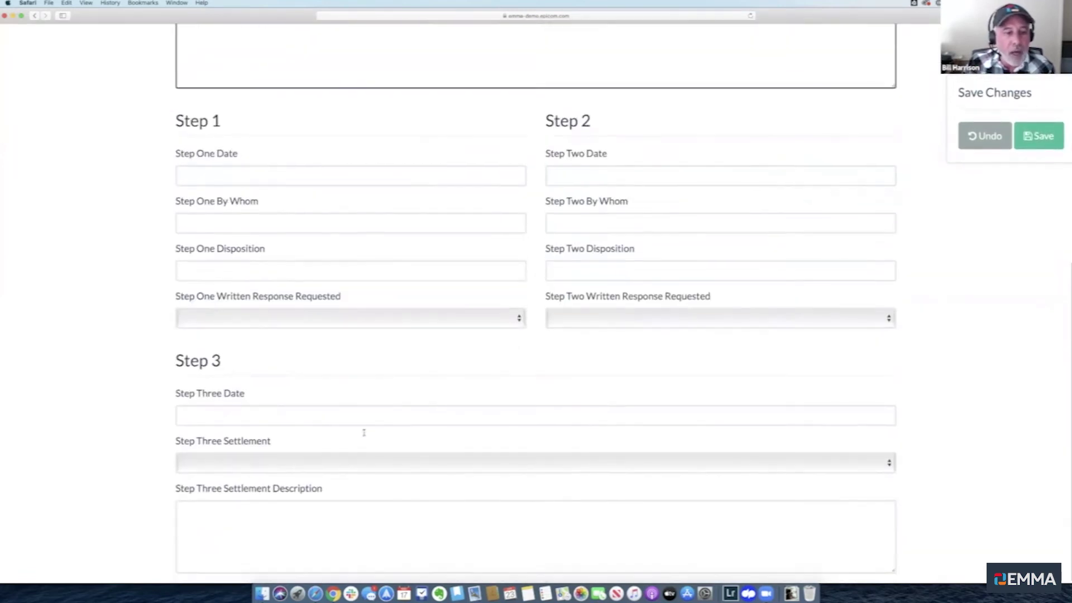
{"action": "scroll", "coordinate": [364, 435], "scroll_direction": "up", "scroll_amount": 15}
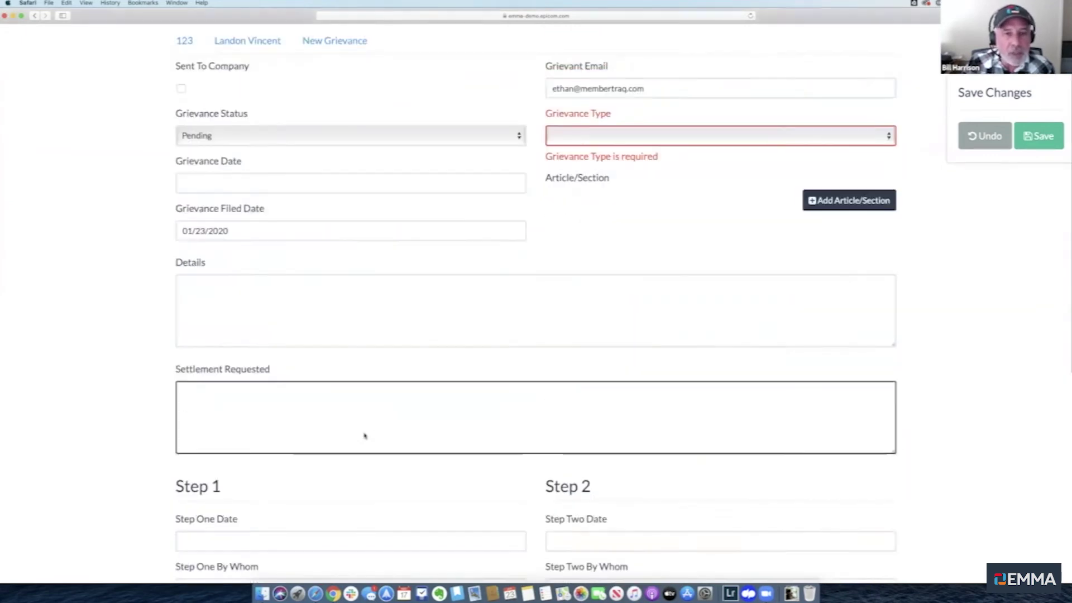
{"action": "left_click", "coordinate": [96, 163]}
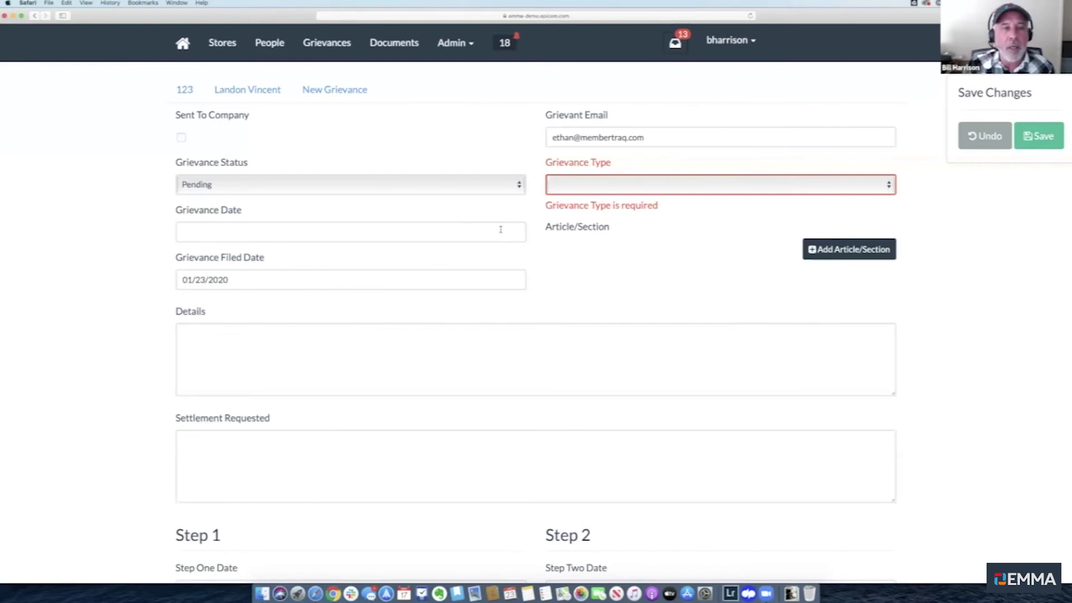
{"action": "left_click", "coordinate": [839, 260]}
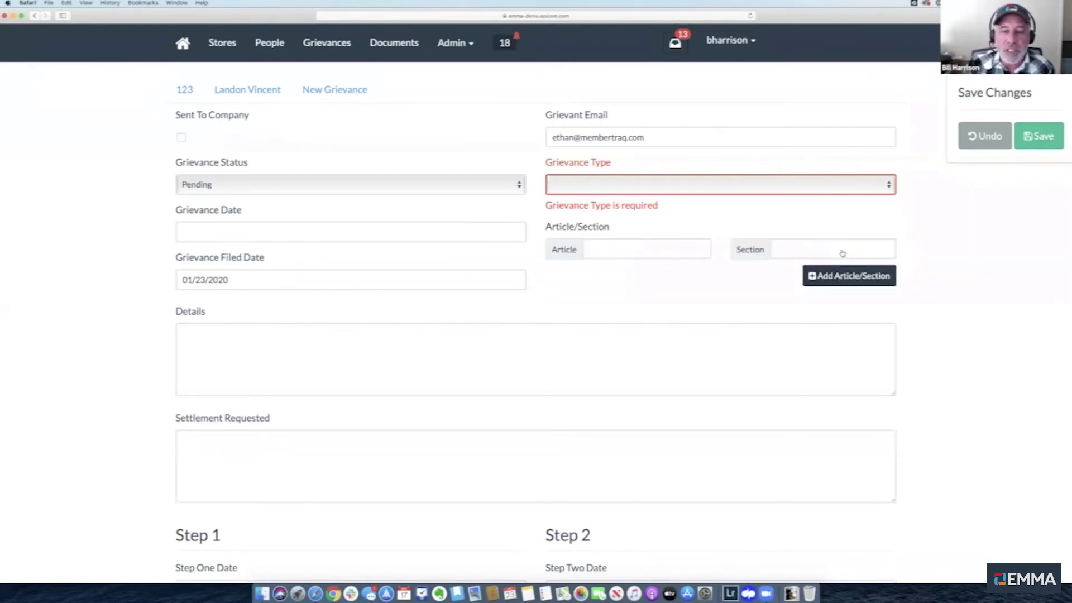
Select the new row's Article and Section fields, then return to the member's record
{"action": "left_click", "coordinate": [622, 246]}
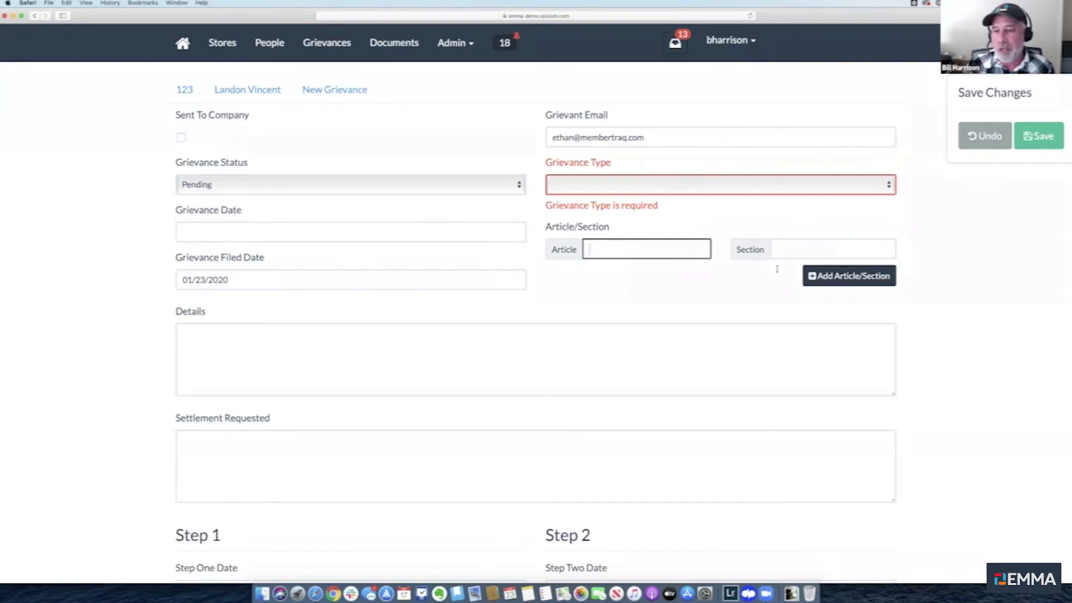
{"action": "left_click", "coordinate": [777, 249]}
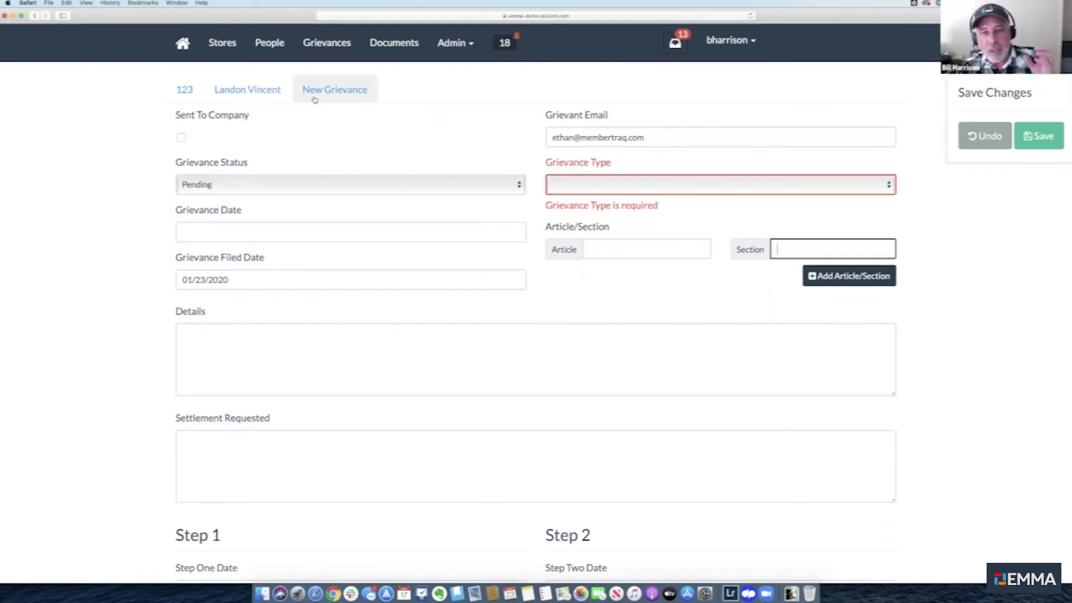
{"action": "left_click", "coordinate": [267, 98]}
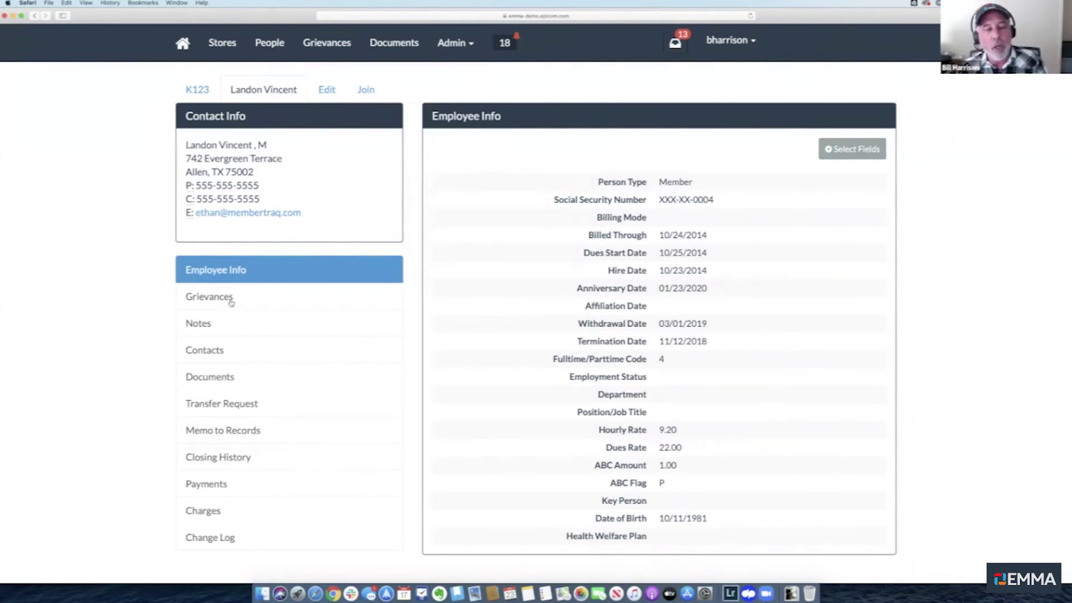
Show the member's Grievances list, which has no grievances recorded
{"action": "left_click", "coordinate": [230, 302]}
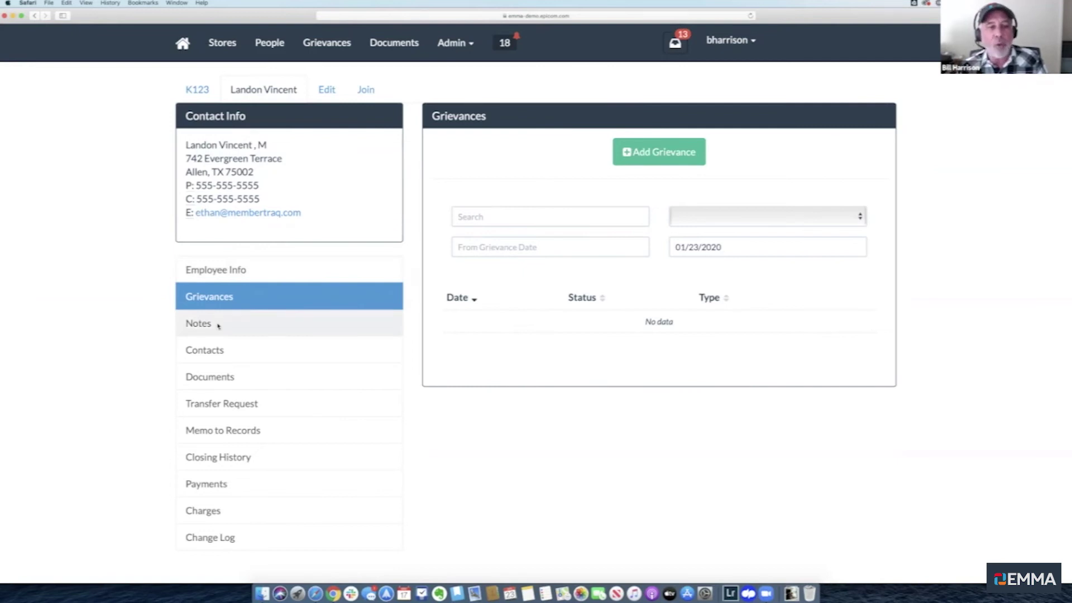
Browse the member's Notes and the user filter list, then return to Employee Info
{"action": "left_click", "coordinate": [218, 326]}
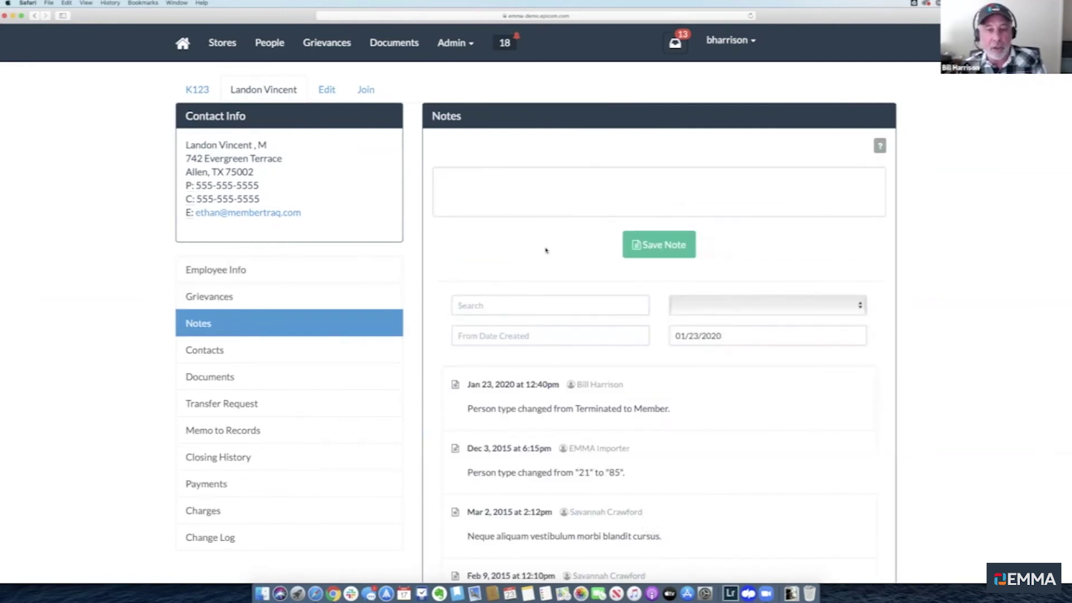
{"action": "scroll", "coordinate": [545, 245], "scroll_direction": "down", "scroll_amount": 3}
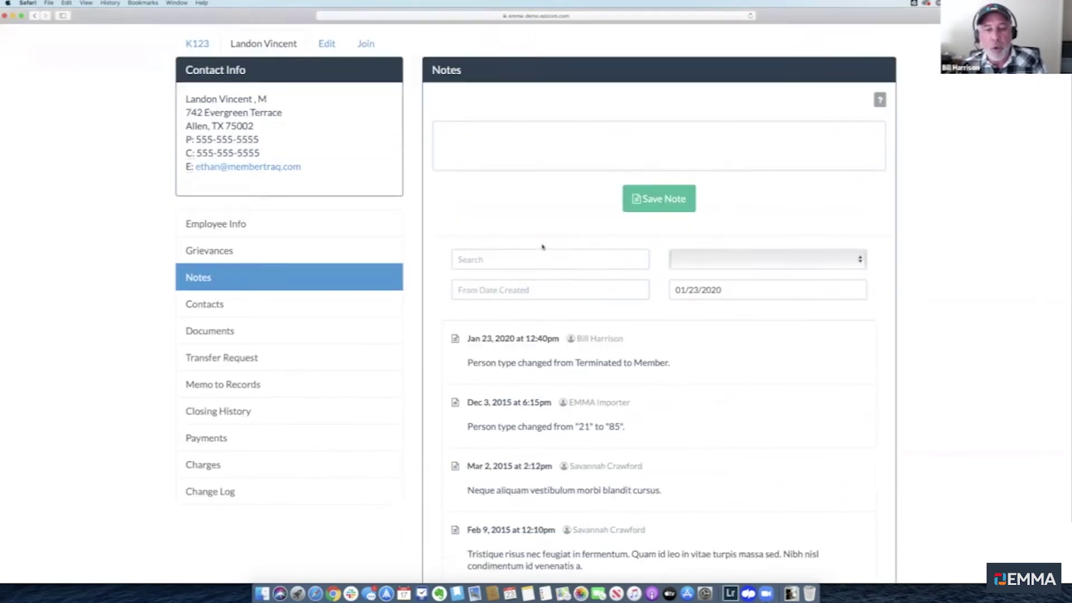
{"action": "scroll", "coordinate": [543, 247], "scroll_direction": "up", "scroll_amount": 3}
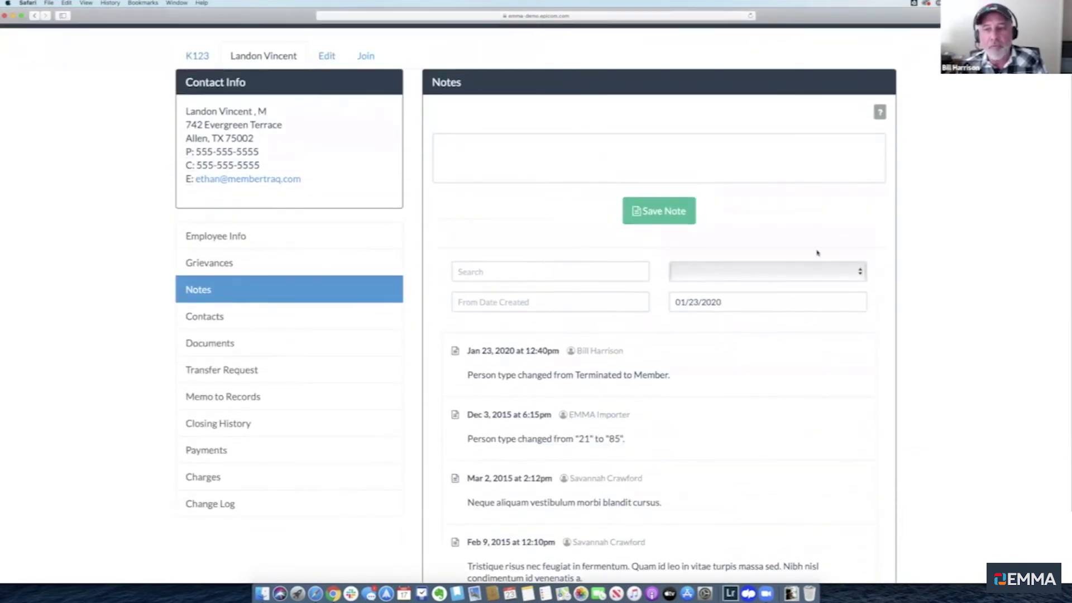
{"action": "left_click", "coordinate": [855, 274]}
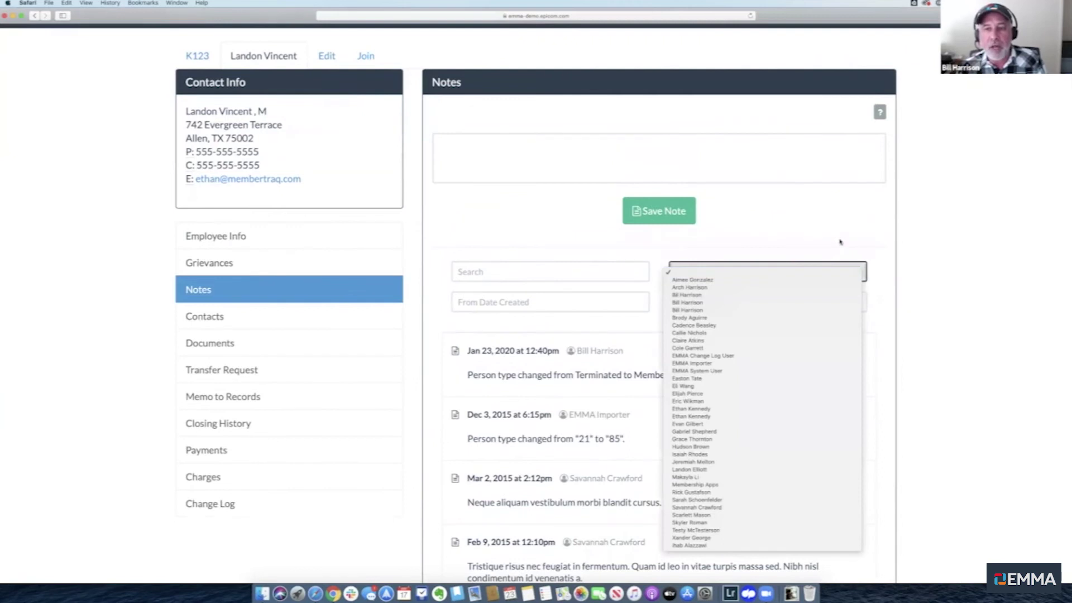
{"action": "left_click", "coordinate": [840, 241]}
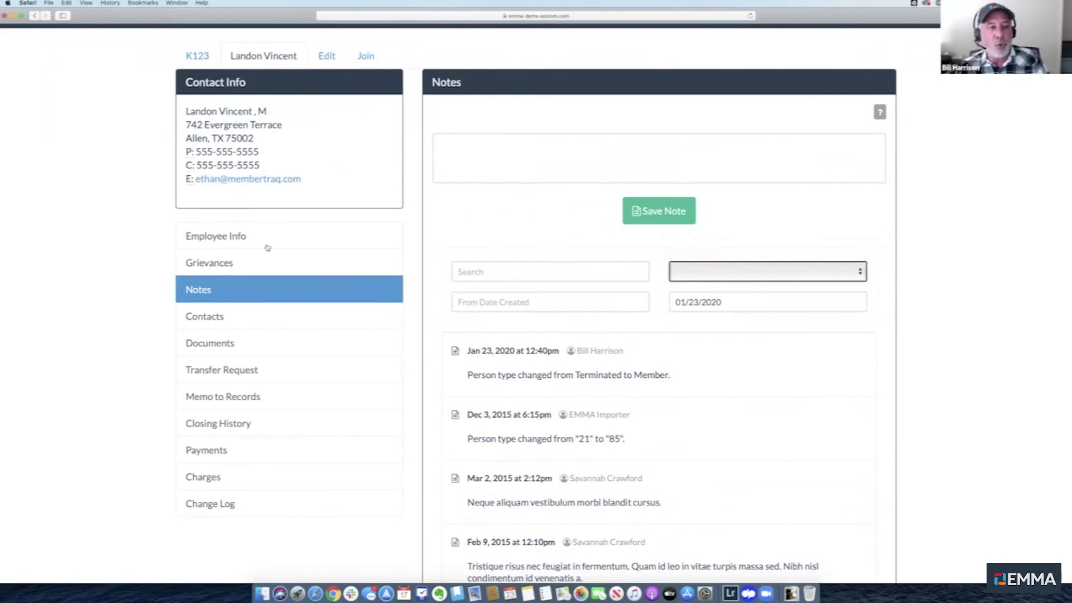
{"action": "left_click", "coordinate": [242, 236]}
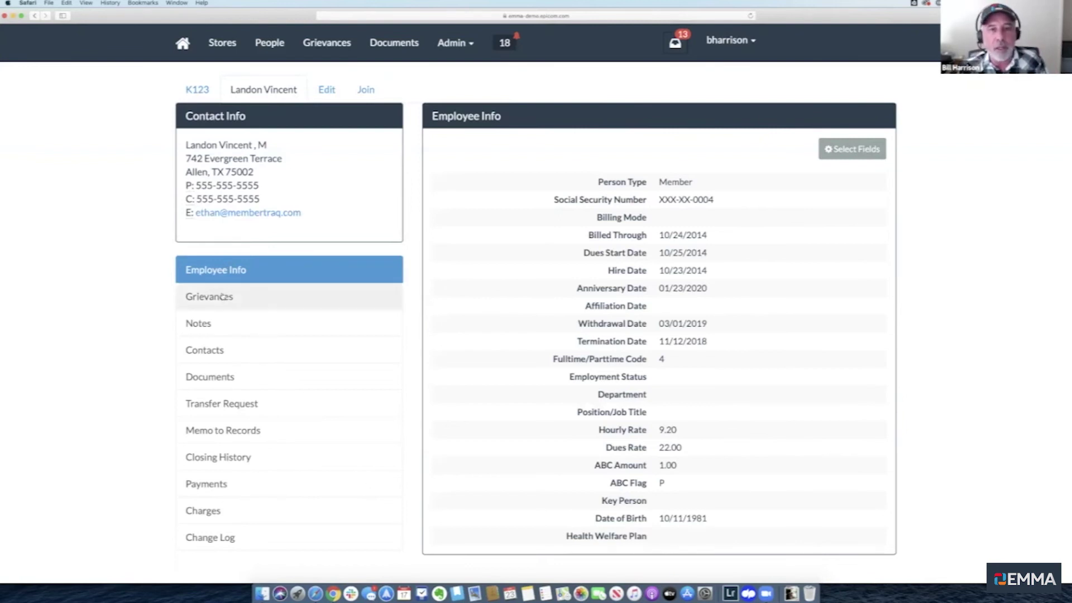
From the Grievances list, open the pending Schedules grievance filed 12/17/2019
{"action": "left_click", "coordinate": [330, 48]}
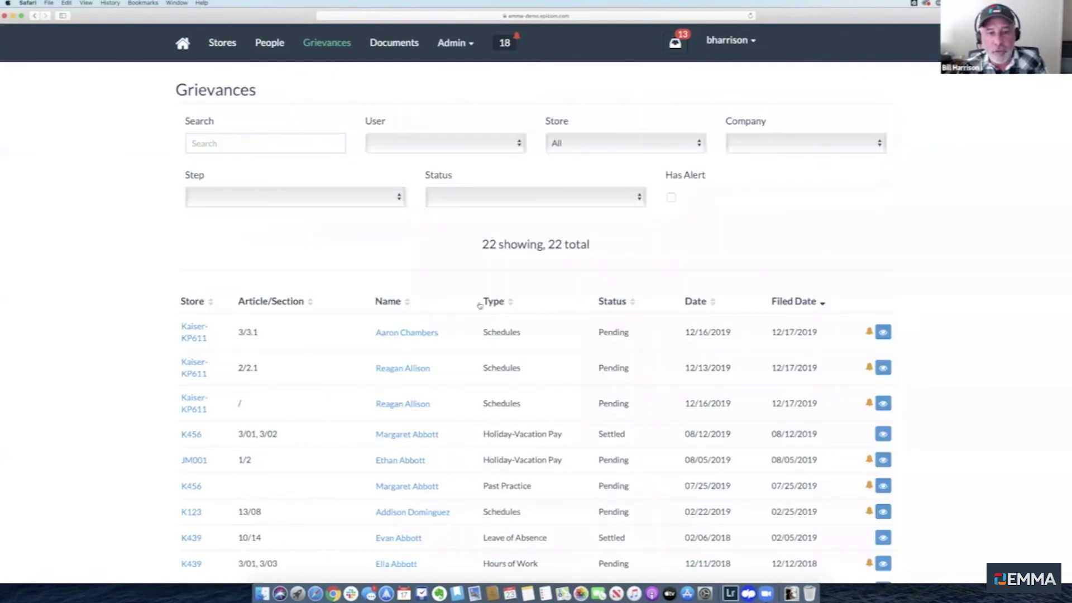
{"action": "left_click", "coordinate": [882, 332]}
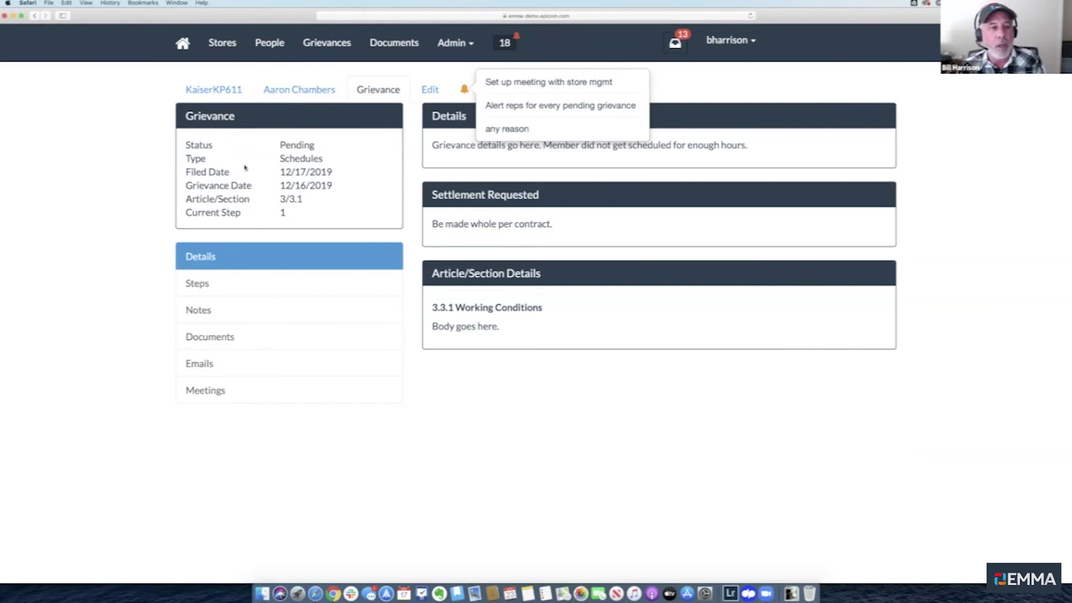
View the grievance's five attached documents, cancelling the file chooser without attaching anything
{"action": "left_click", "coordinate": [212, 340]}
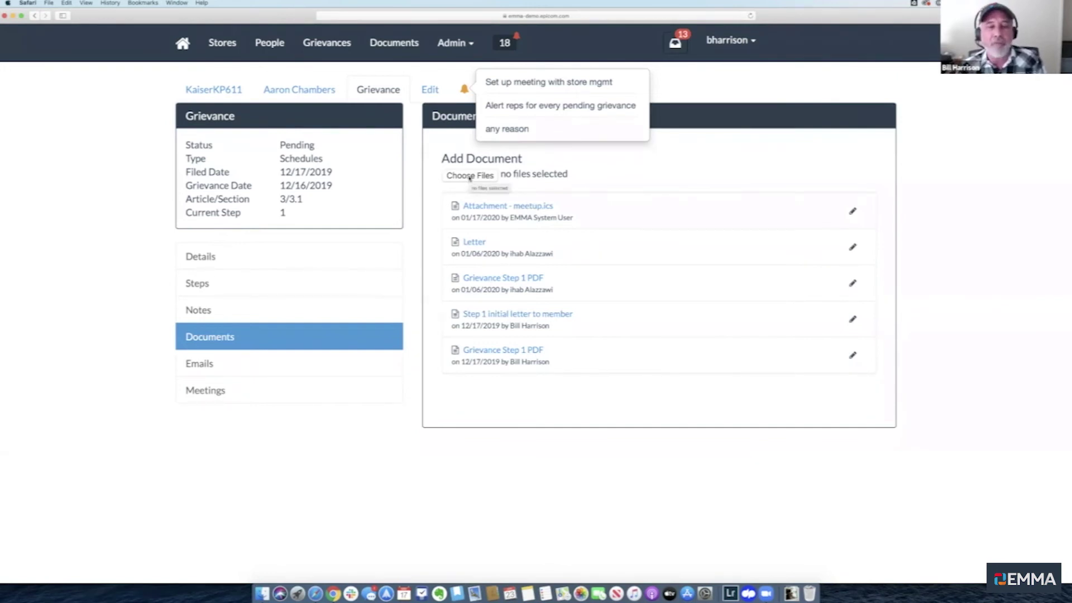
{"action": "left_click", "coordinate": [469, 176]}
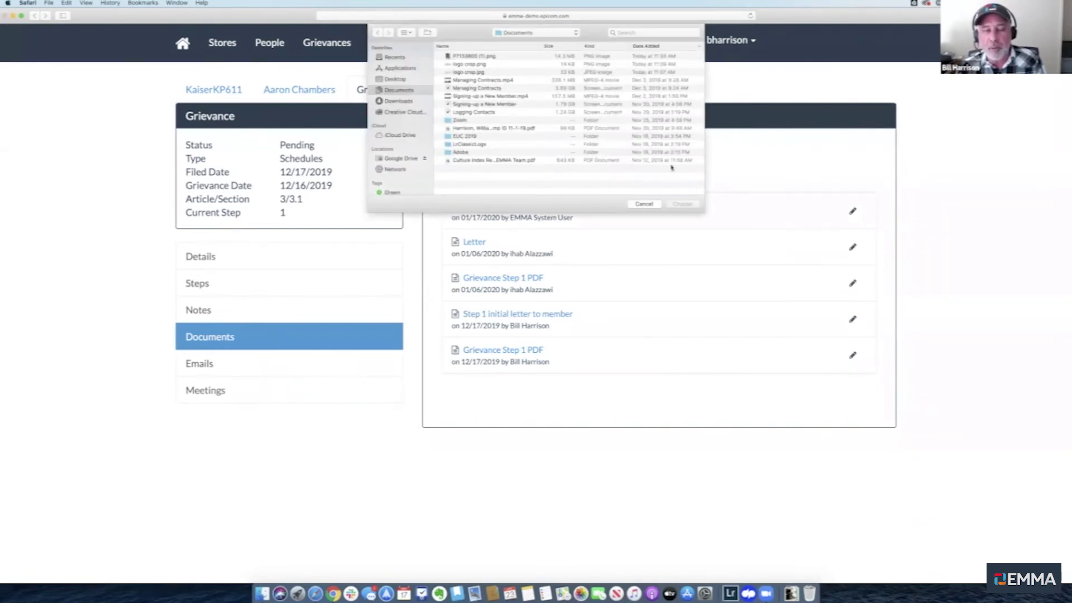
{"action": "left_click", "coordinate": [644, 204]}
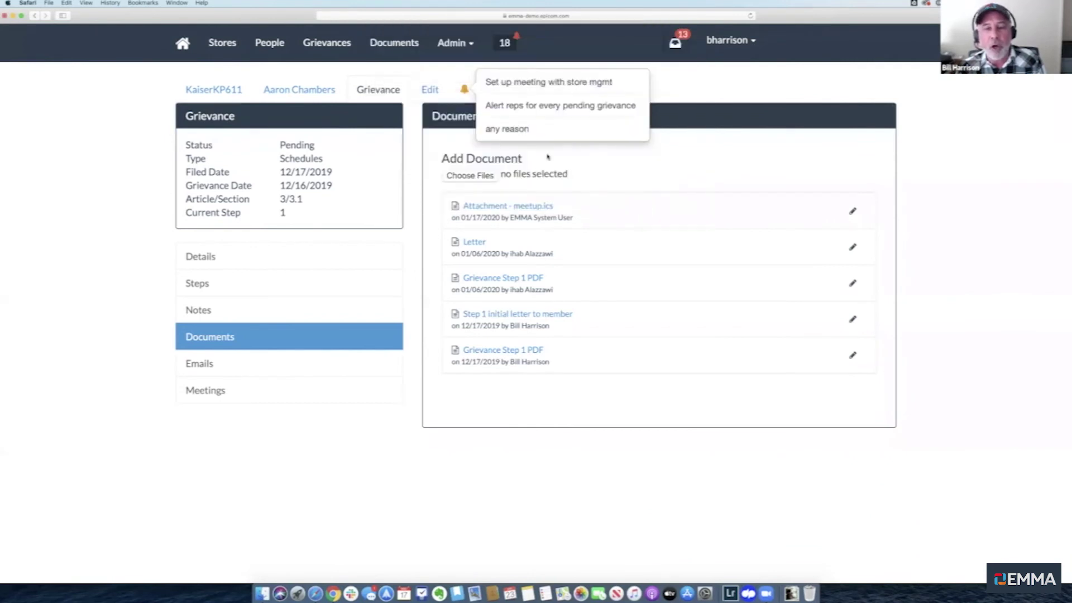
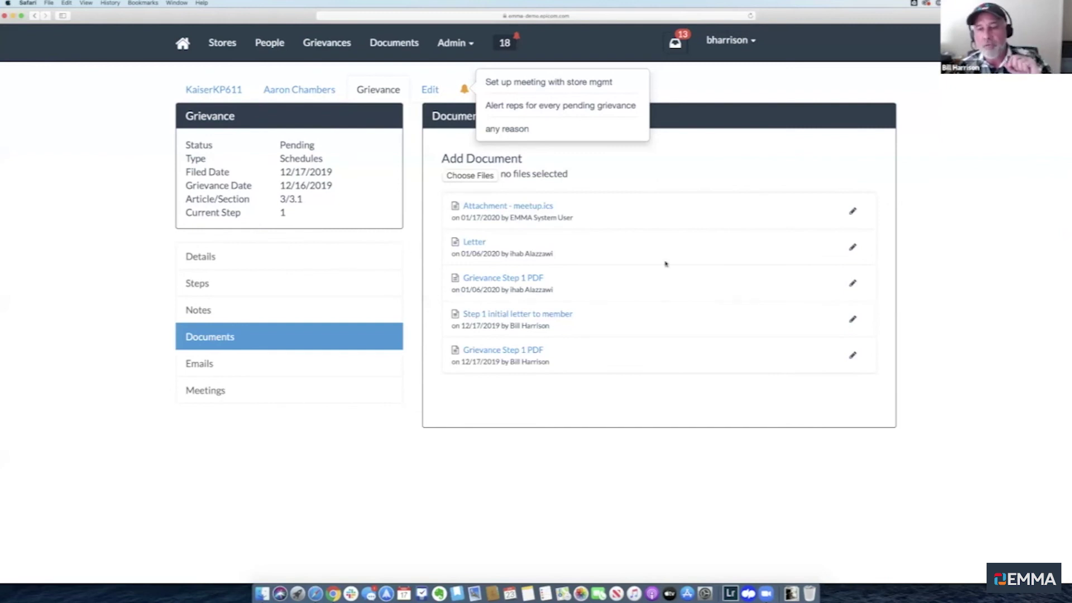
Cancel a rename of the third document, then view and close the Grievance Step 1 PDF
{"action": "left_click", "coordinate": [851, 283]}
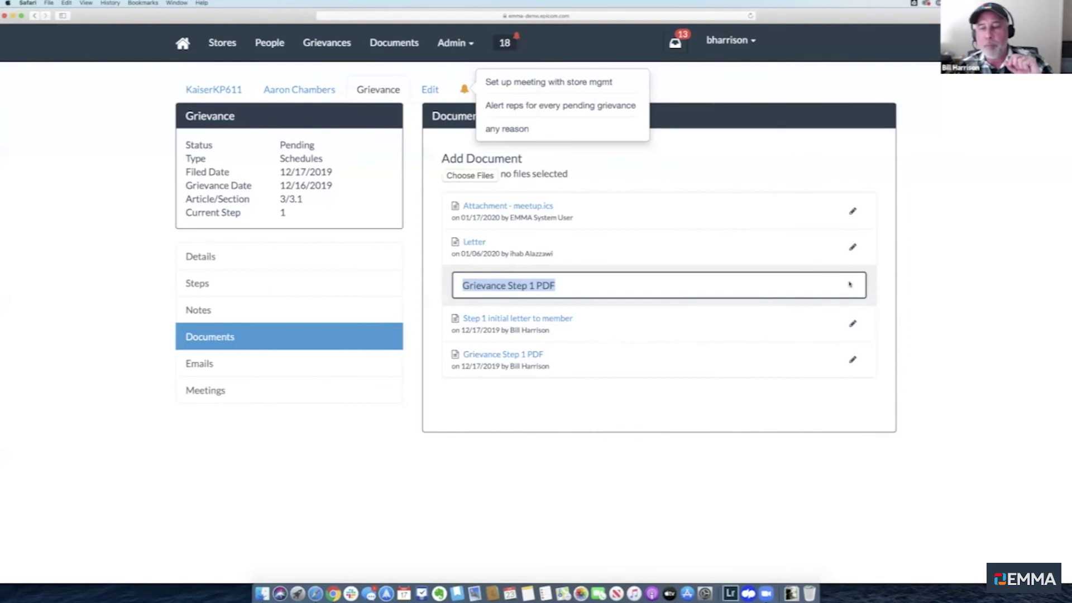
{"action": "left_click", "coordinate": [873, 292]}
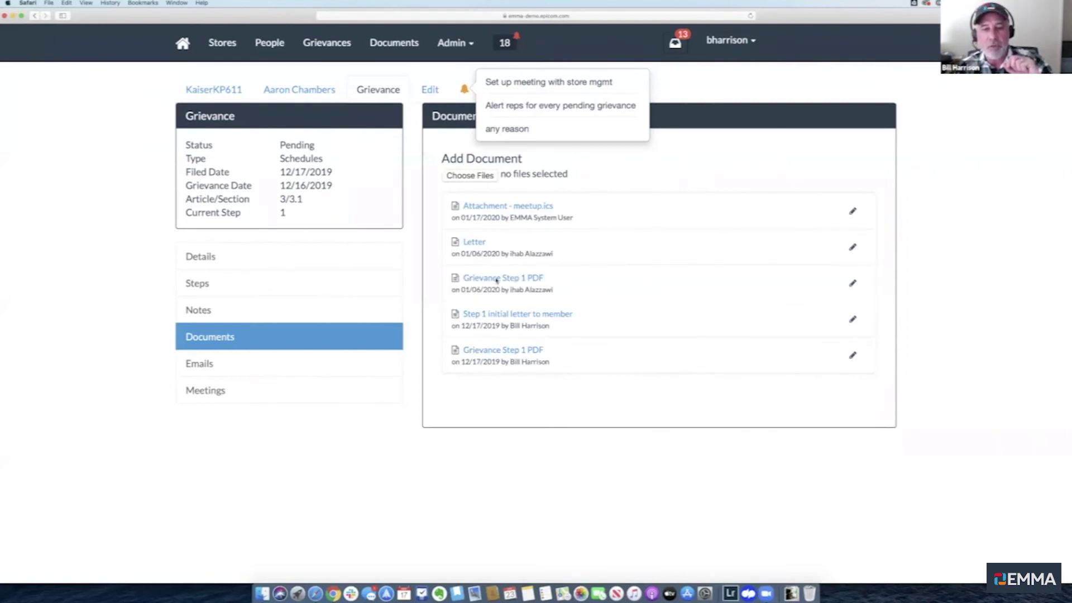
{"action": "left_click", "coordinate": [496, 279]}
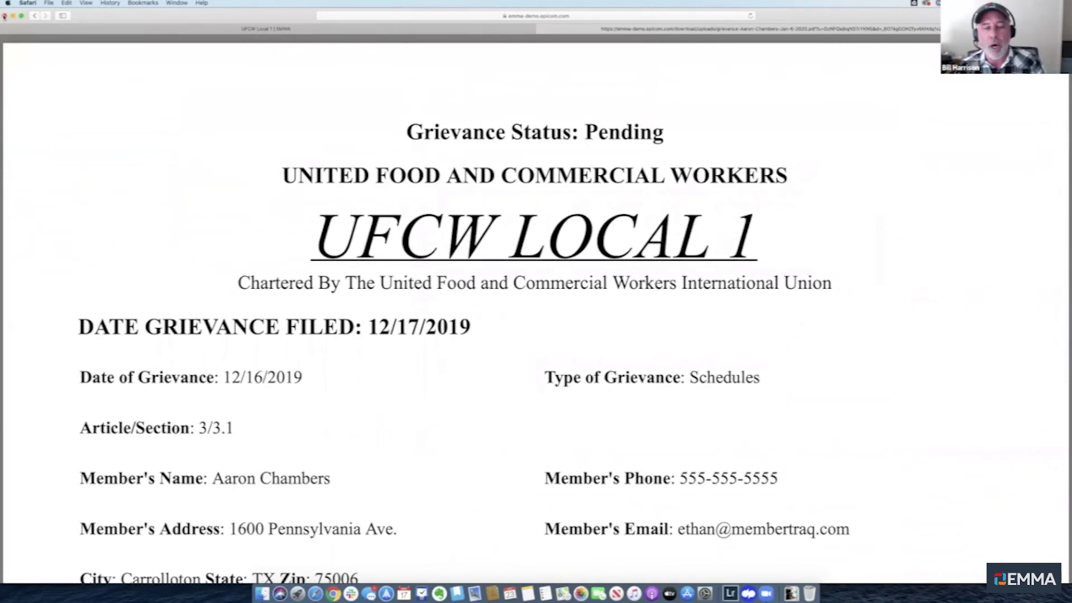
{"action": "left_click", "coordinate": [5, 15]}
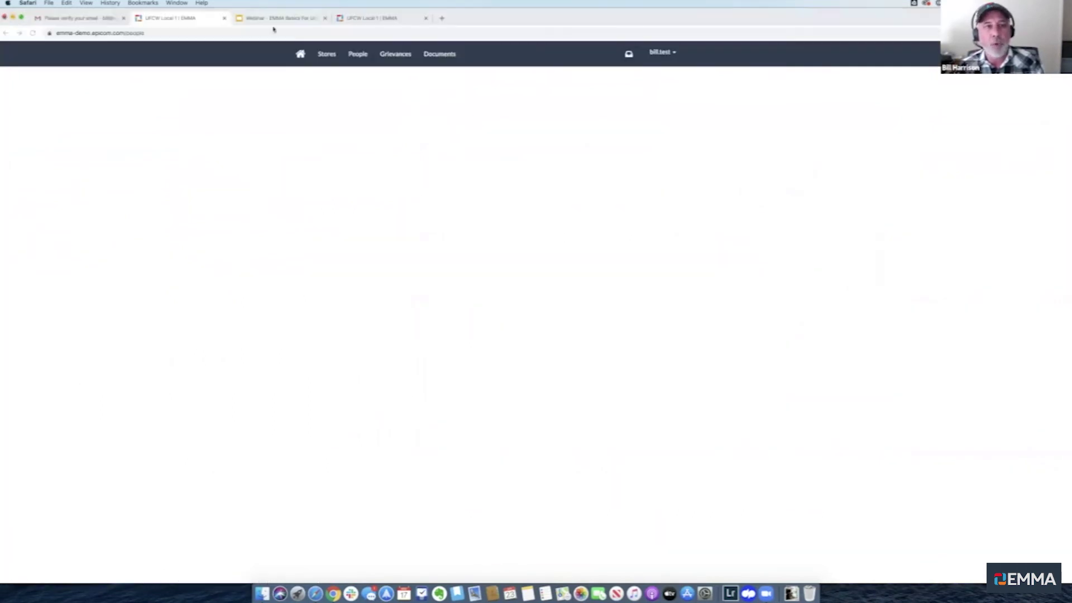
In the other Chrome window, reload EMMA and show the test account's empty Grievances list (0 total)
{"action": "left_click", "coordinate": [161, 20]}
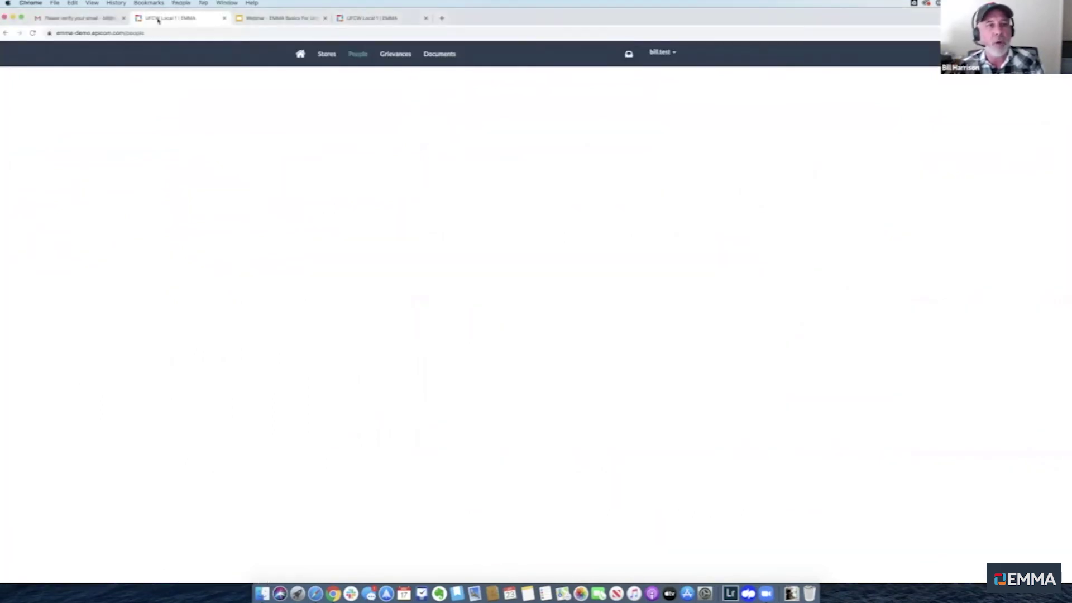
{"action": "key", "text": "super+r"}
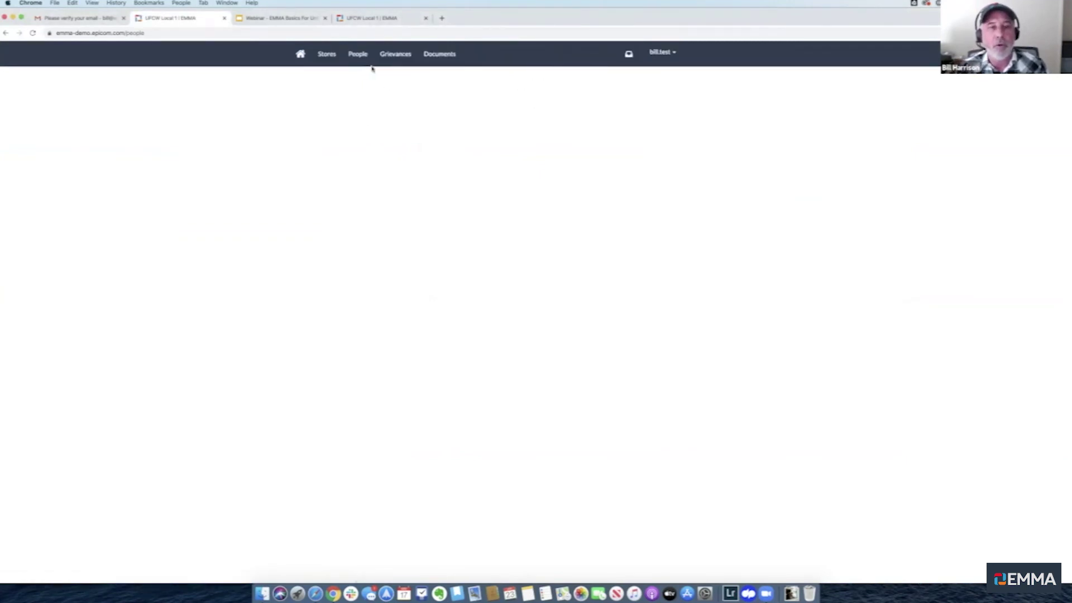
{"action": "left_click", "coordinate": [395, 56]}
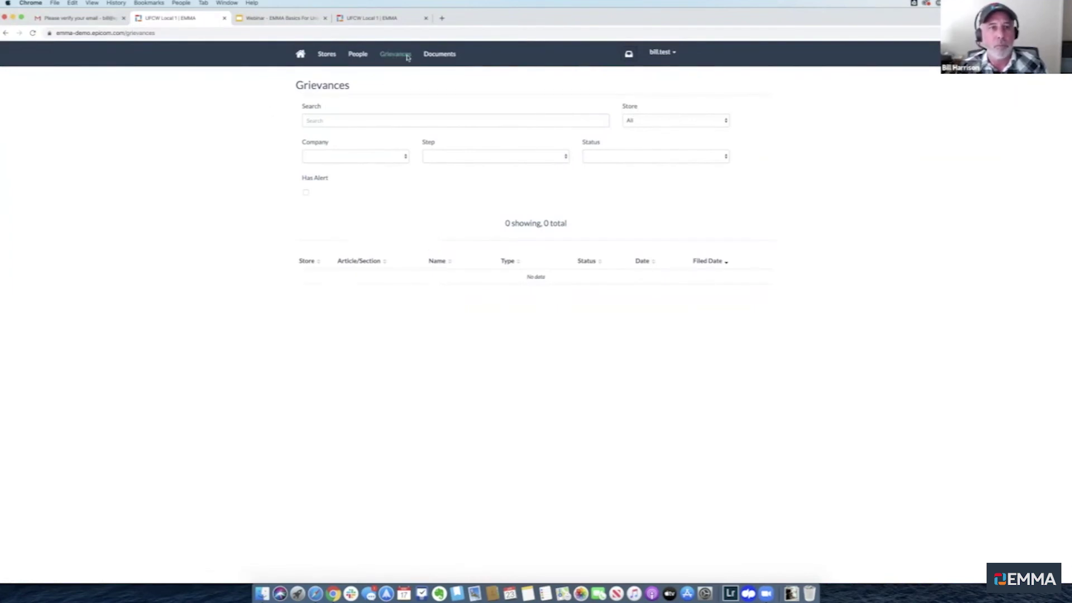
{"action": "left_click", "coordinate": [375, 19]}
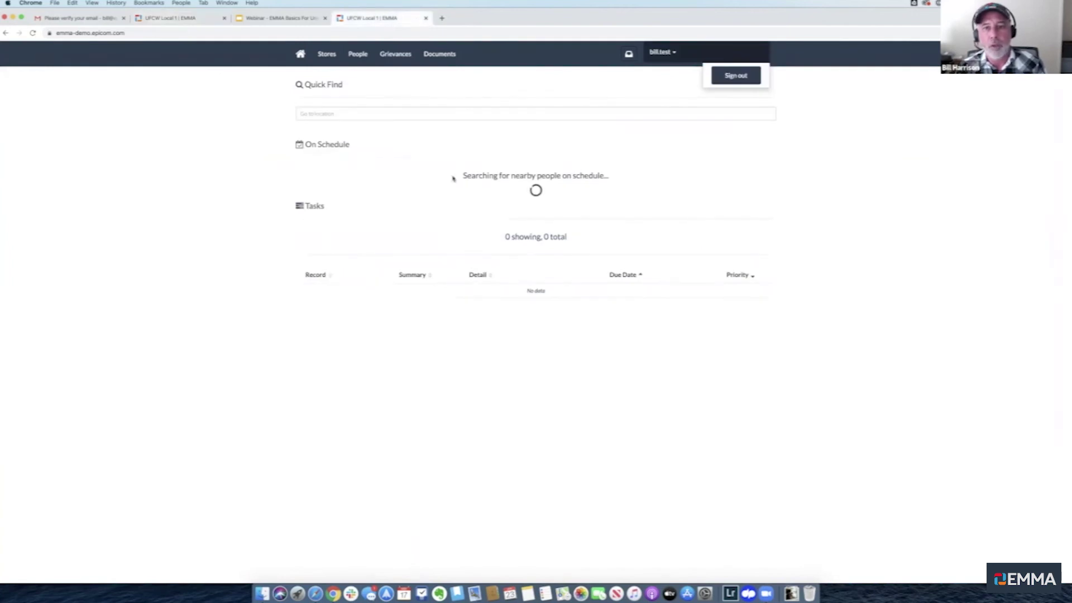
{"action": "left_click", "coordinate": [394, 58]}
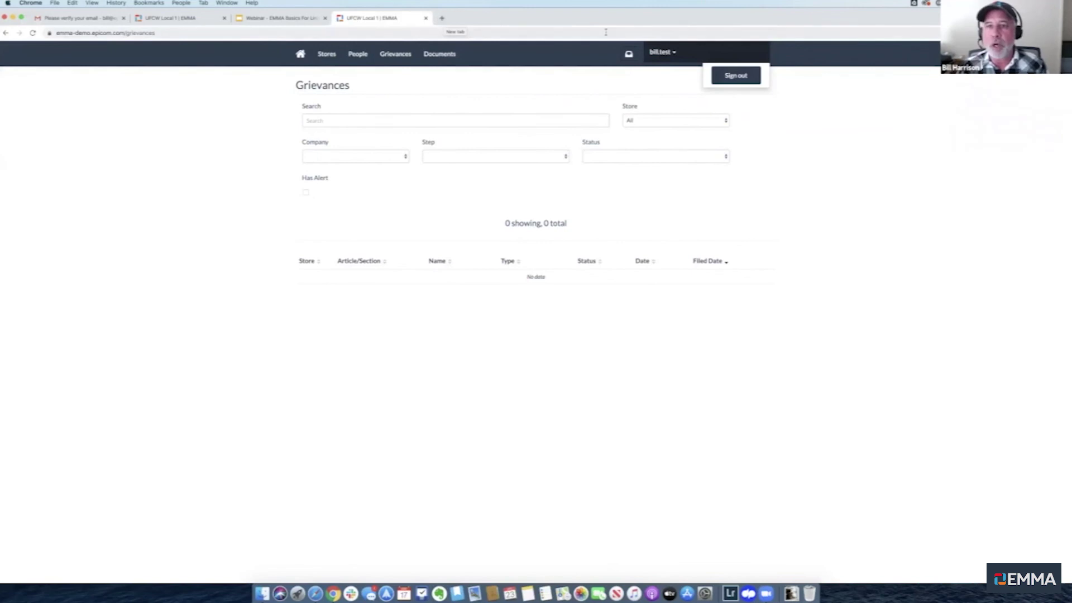
Sign out of the test account and sign in with the saved administrator username and password
{"action": "left_click", "coordinate": [671, 56]}
{"action": "left_click", "coordinate": [672, 56]}
{"action": "left_click", "coordinate": [737, 74]}
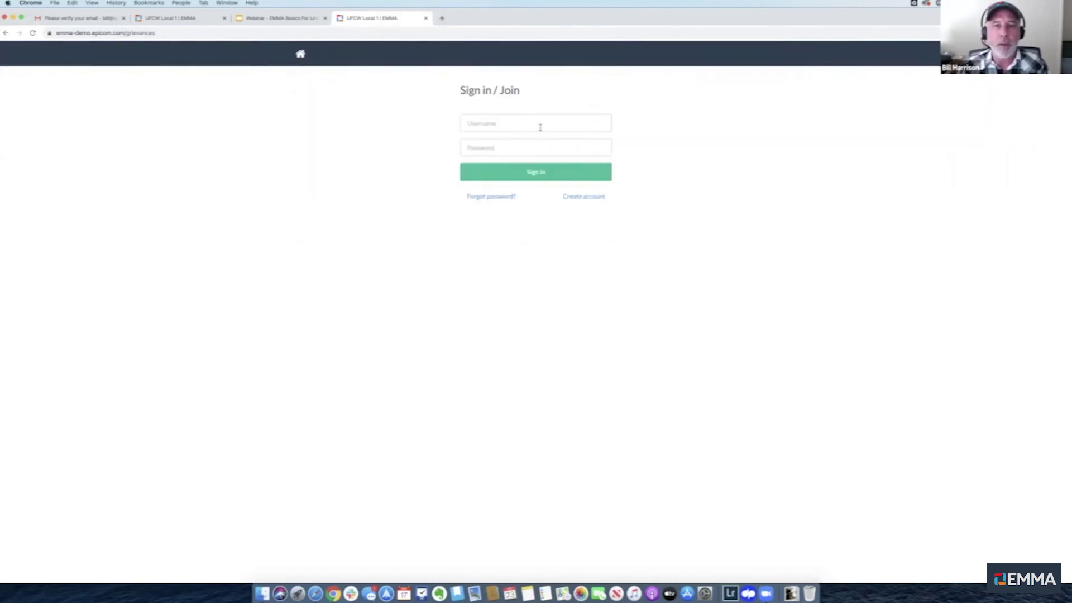
{"action": "left_click", "coordinate": [539, 127]}
{"action": "type", "text": "b"}
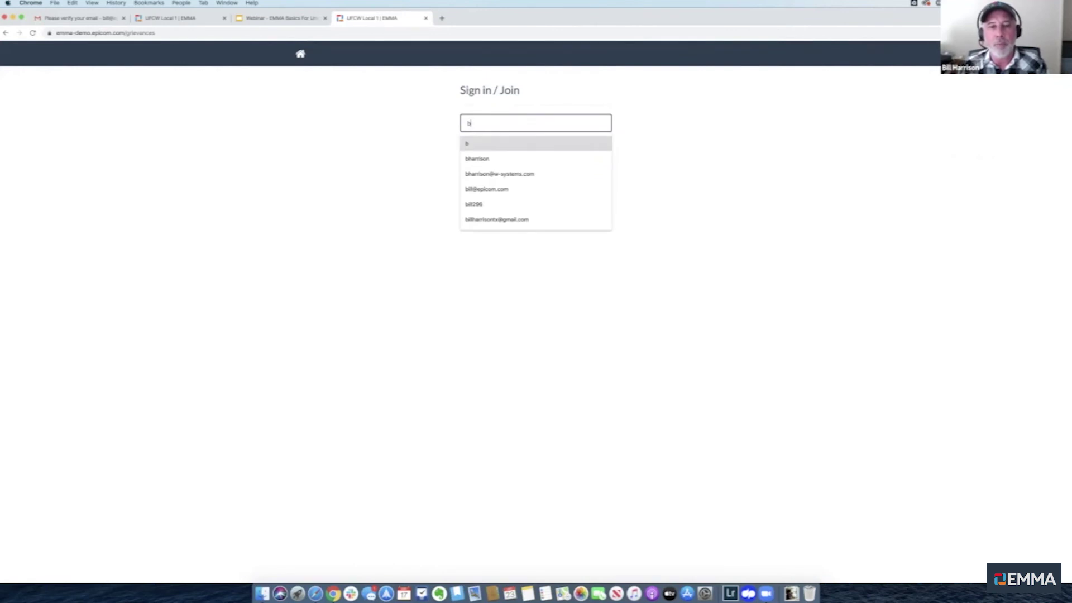
{"action": "left_click", "coordinate": [509, 159]}
{"action": "left_click", "coordinate": [506, 153]}
{"action": "type", "text": "*********"}
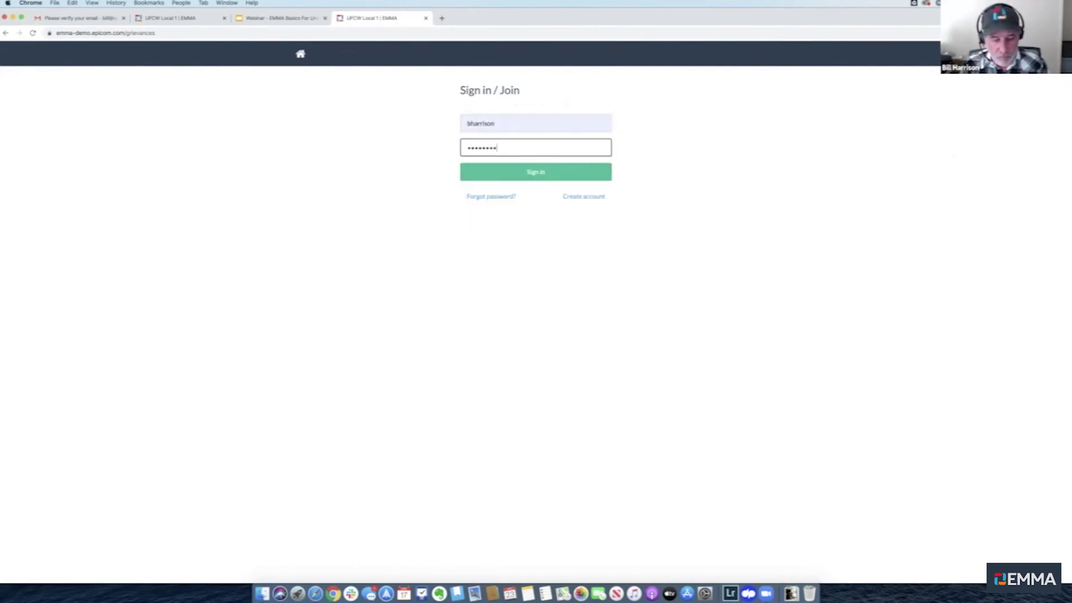
{"action": "type", "text": "****"}
{"action": "key", "text": "Return"}
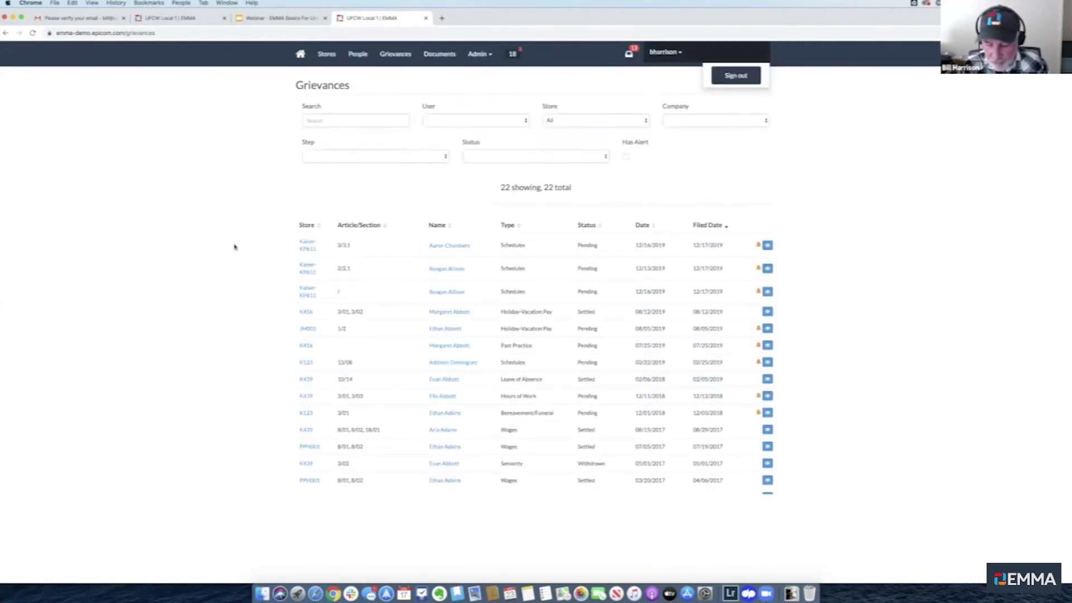
Zoom the Grievances page to 150% and scroll through its 22 grievances
{"action": "key", "text": "super+equal"}
{"action": "key", "text": "super+equal"}
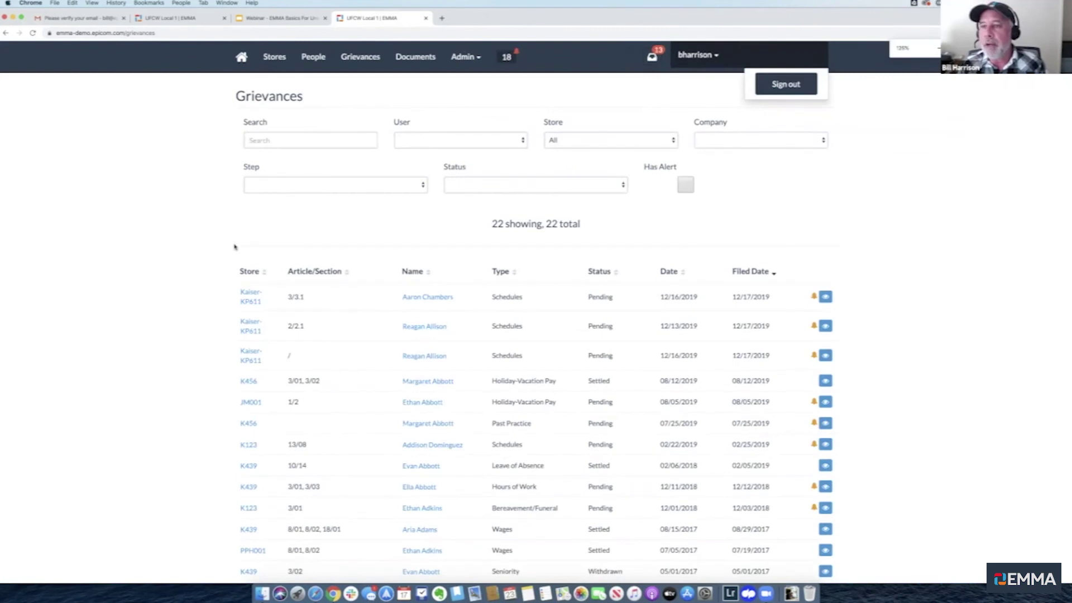
{"action": "key", "text": "super+equal"}
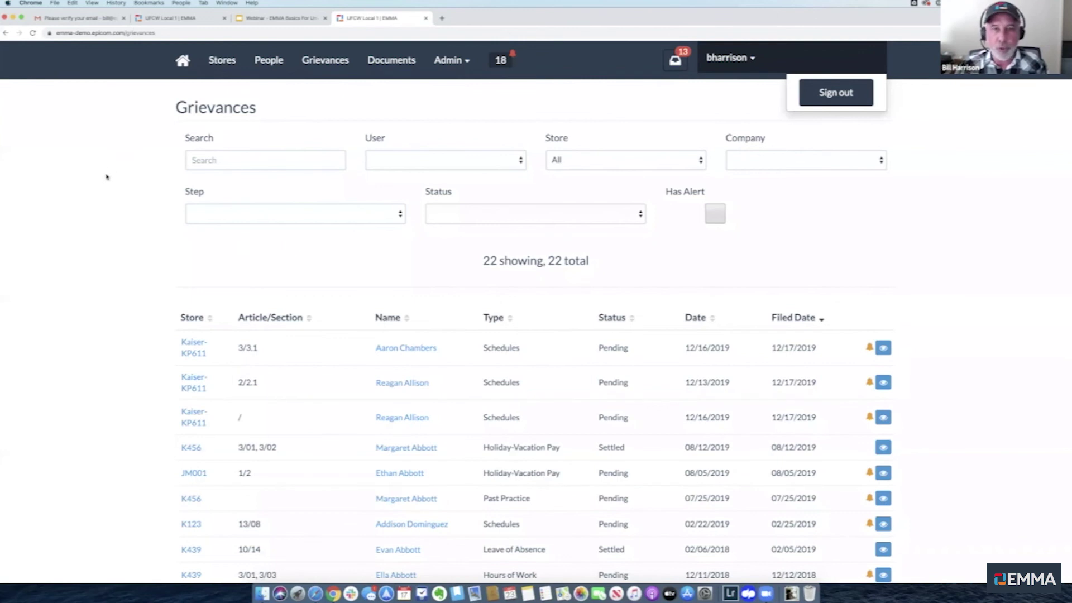
{"action": "scroll", "coordinate": [107, 177], "scroll_direction": "down", "scroll_amount": 3}
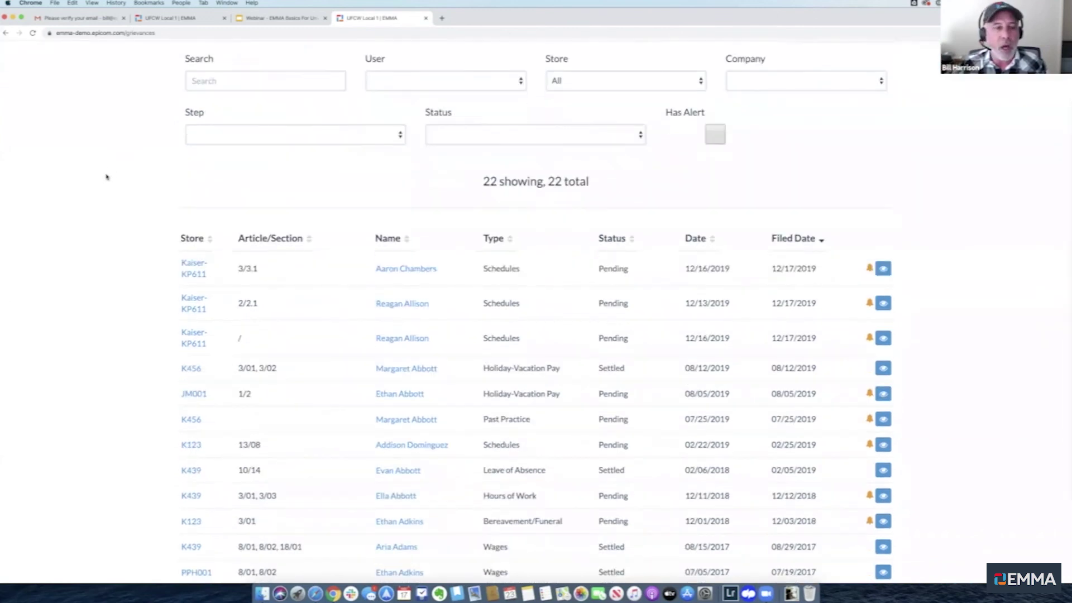
{"action": "scroll", "coordinate": [106, 177], "scroll_direction": "up", "scroll_amount": 3}
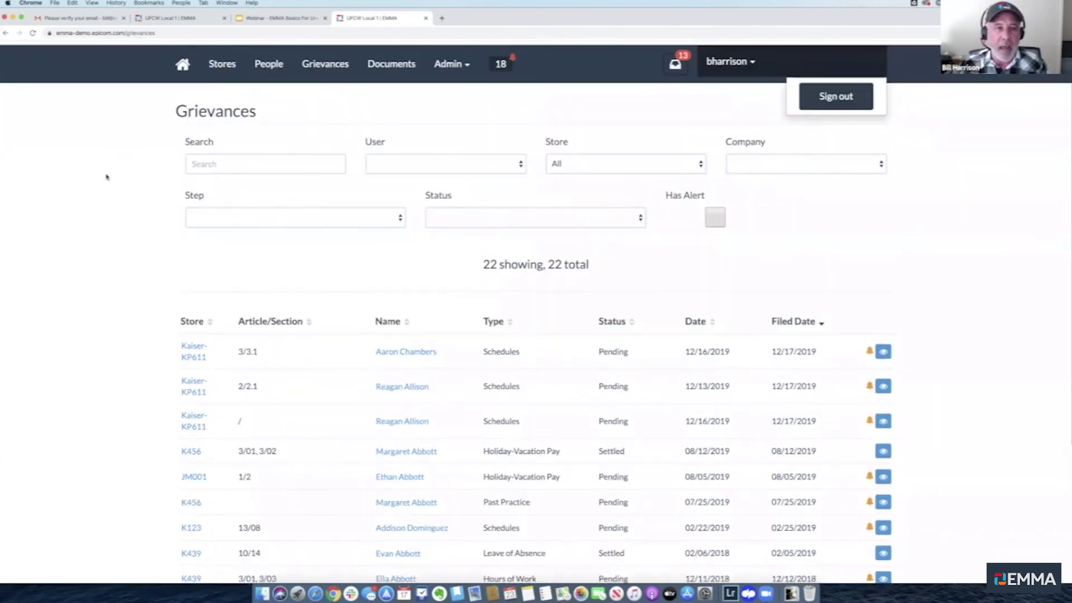
Open the Kaiser-KP611 grievance filed 12/17/2019 and view its two logged emails
{"action": "left_click", "coordinate": [883, 348]}
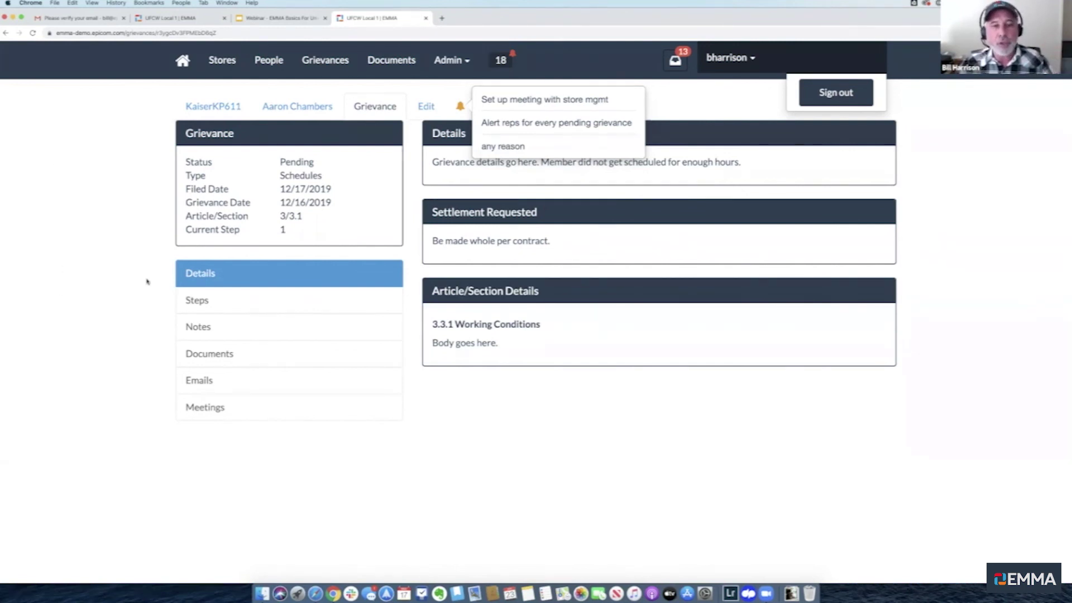
{"action": "left_click", "coordinate": [206, 383]}
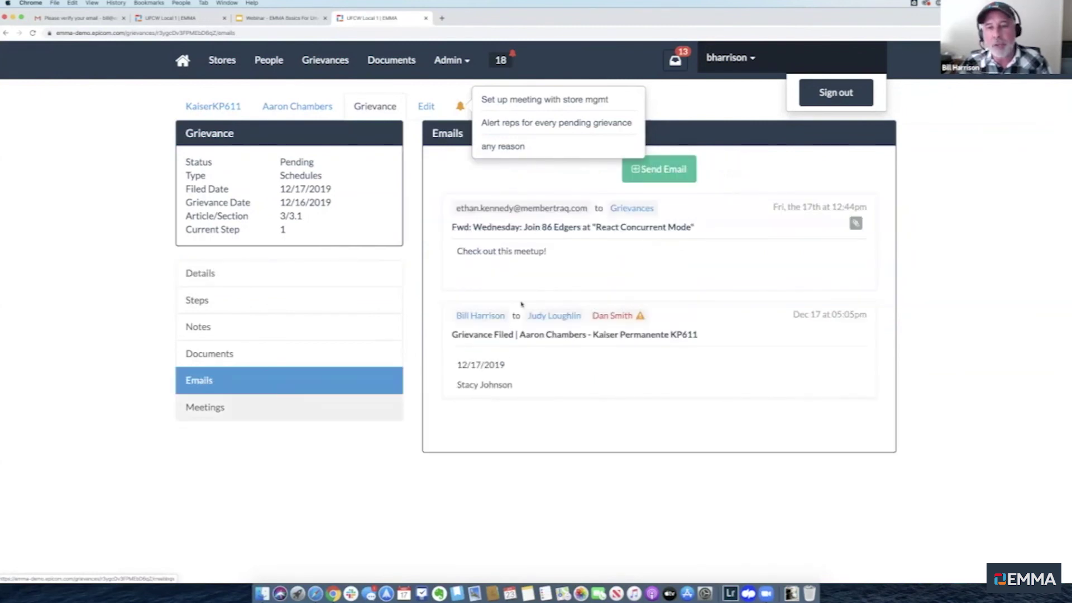
Draft a grievance email but cancel it unsent, then view the two Dec 17, 2019 notes
{"action": "left_click", "coordinate": [659, 169]}
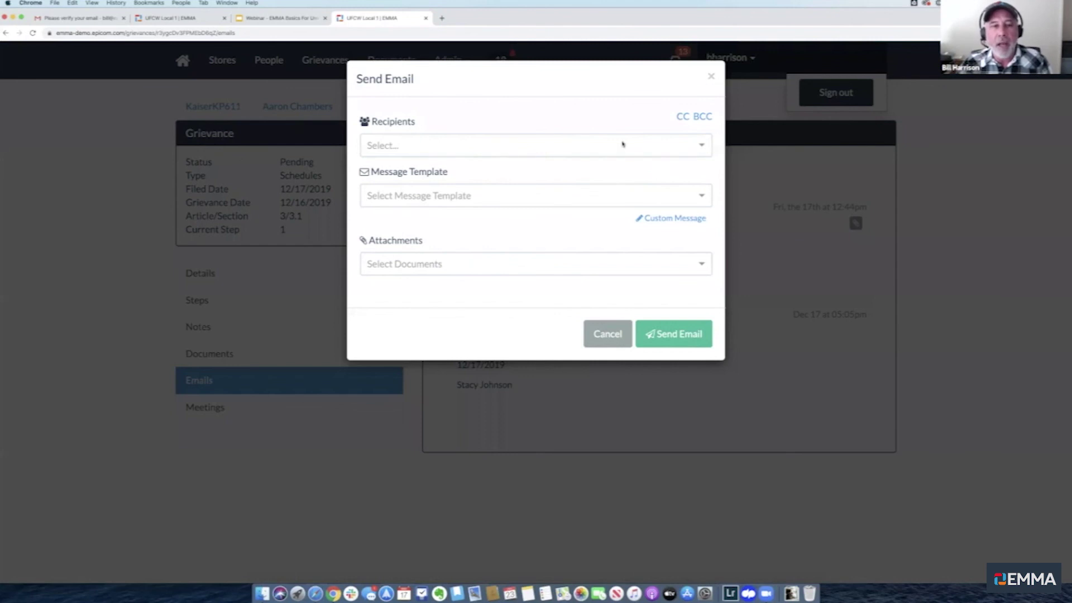
{"action": "left_click", "coordinate": [696, 147]}
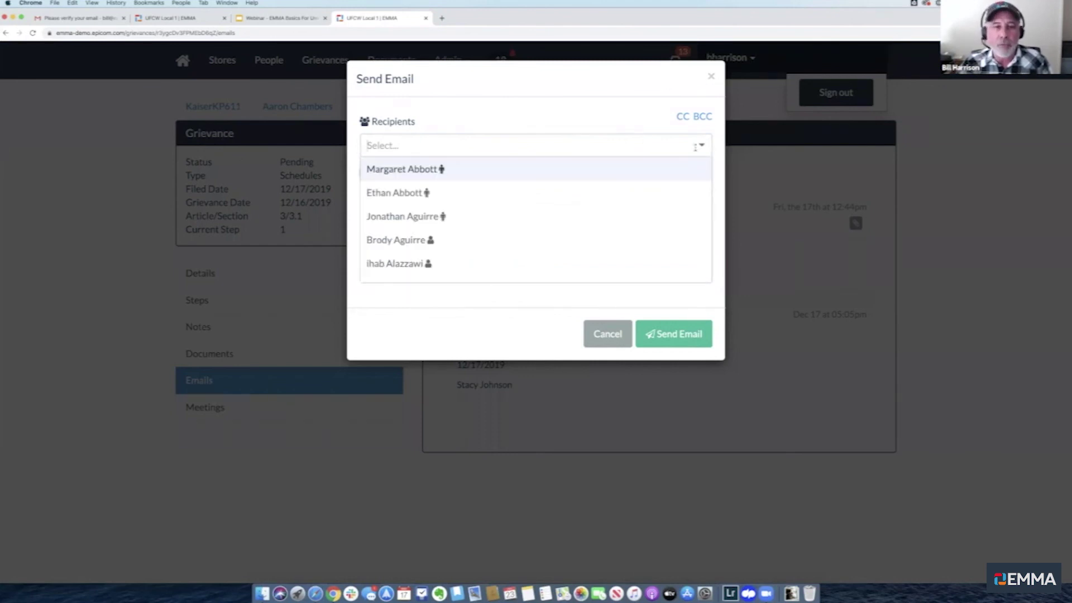
{"action": "left_click", "coordinate": [533, 95]}
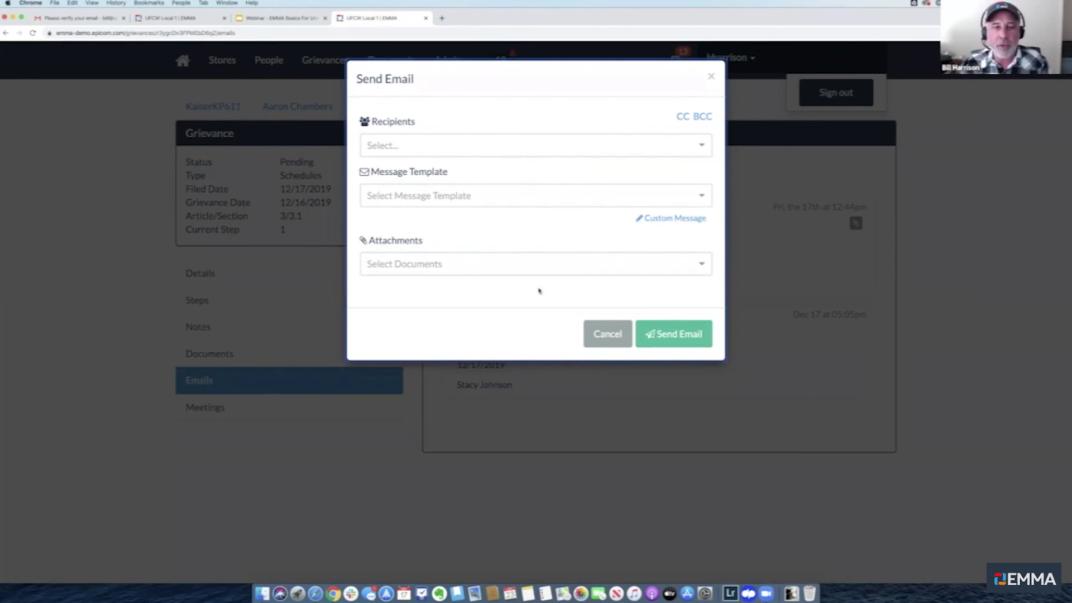
{"action": "left_click", "coordinate": [602, 334]}
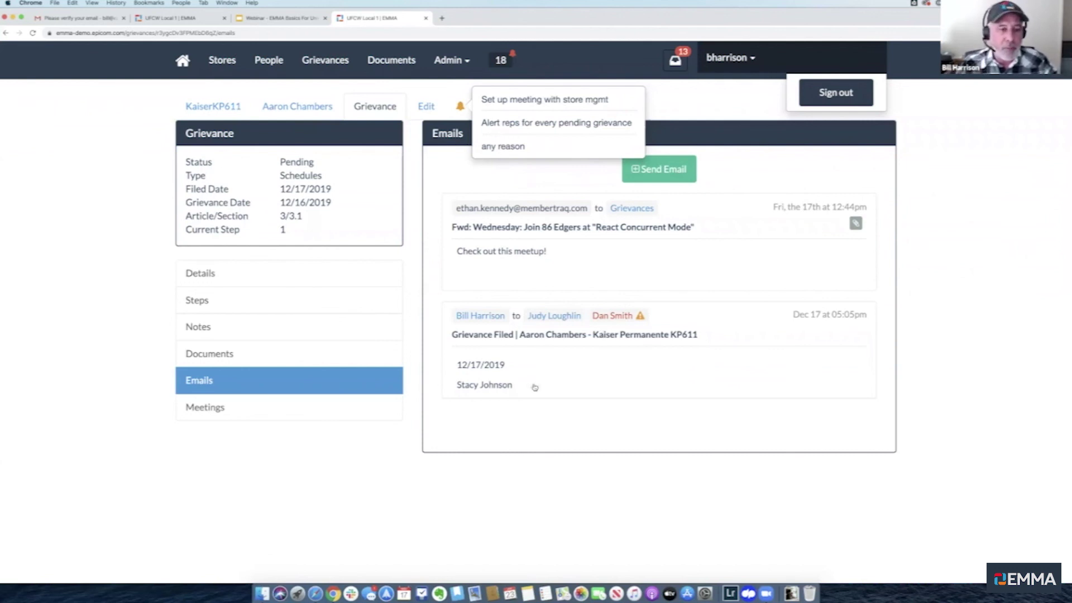
{"action": "left_click", "coordinate": [350, 330]}
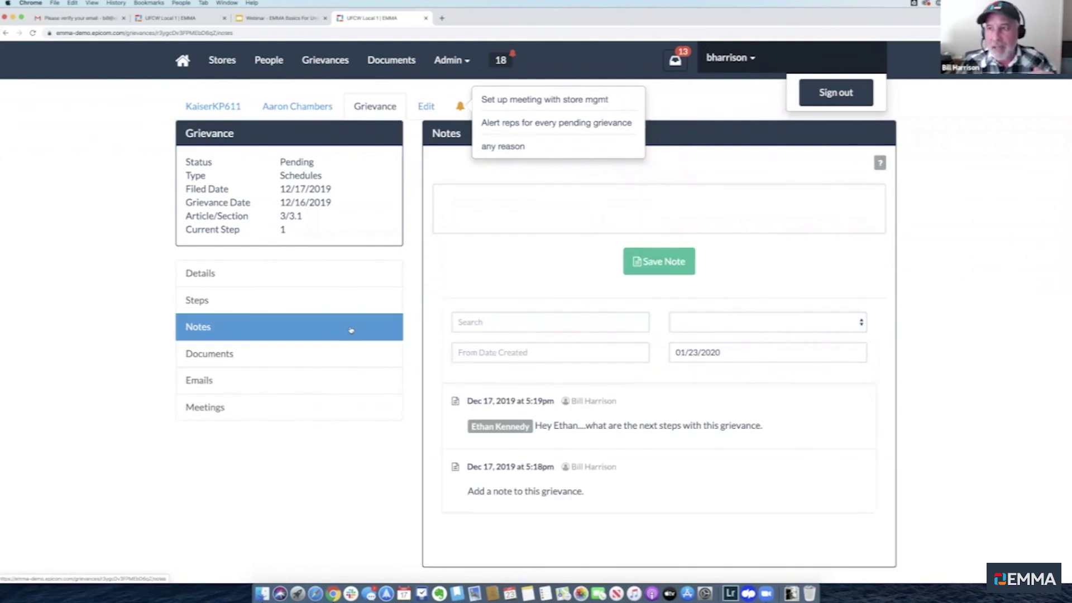